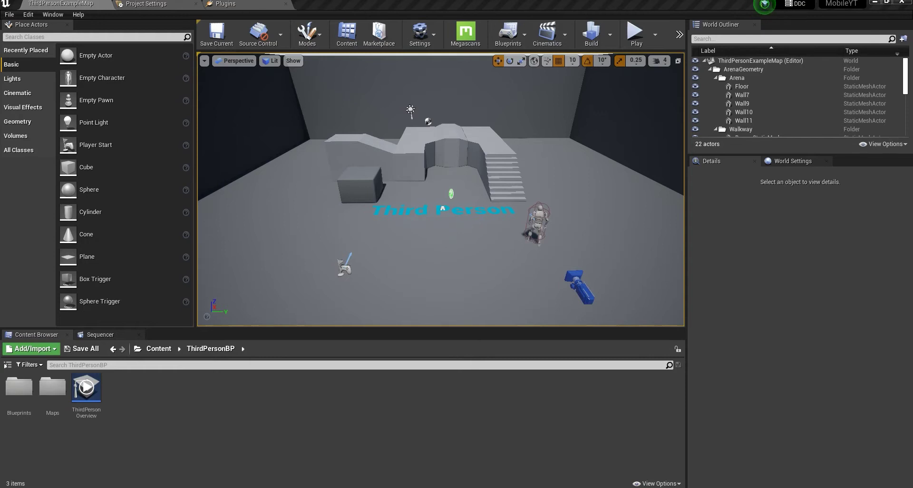
right_click_drag(441, 190, 425, 190)
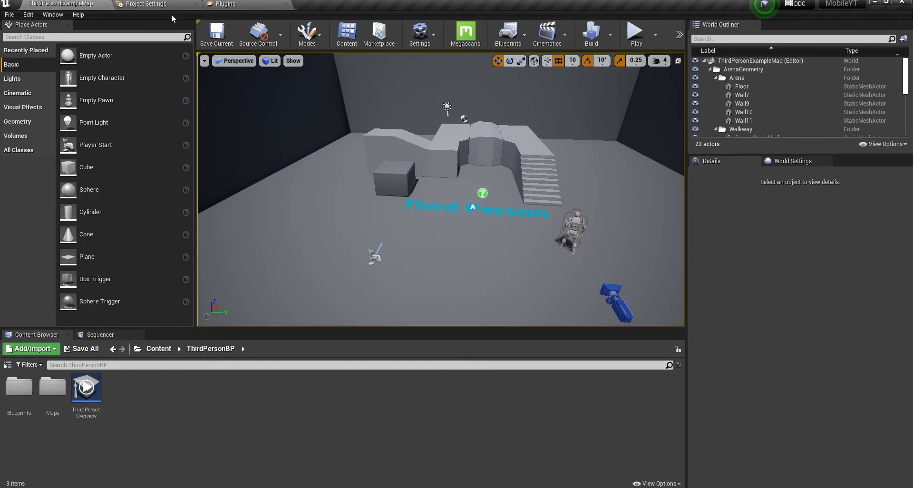
left_click(158, 4)
left_click(88, 4)
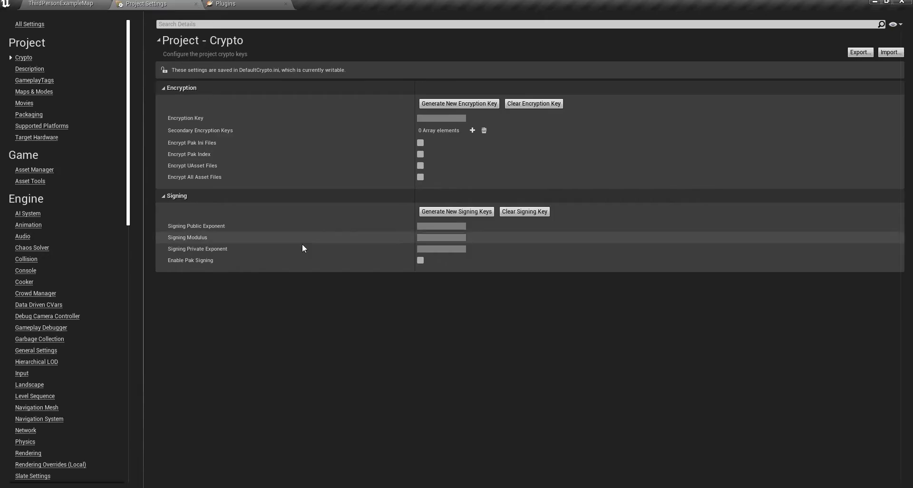
scroll(50, 189, "down", 2)
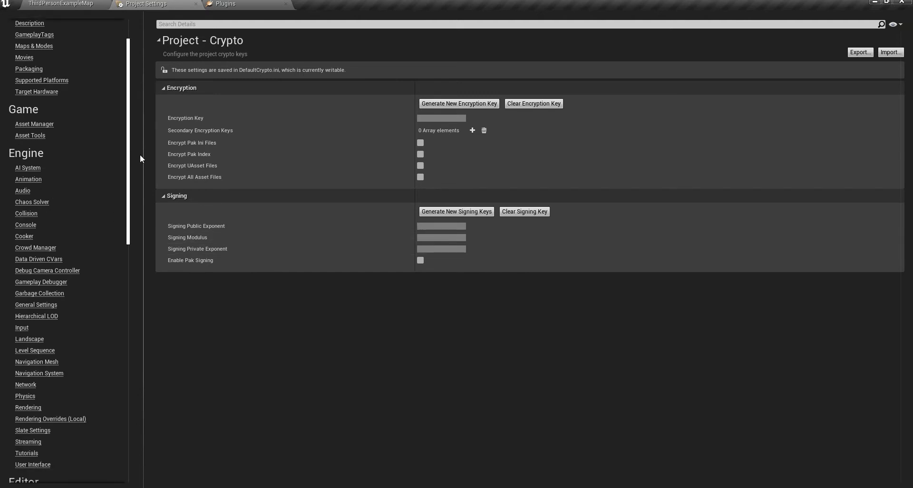
scroll(127, 137, "up", 2)
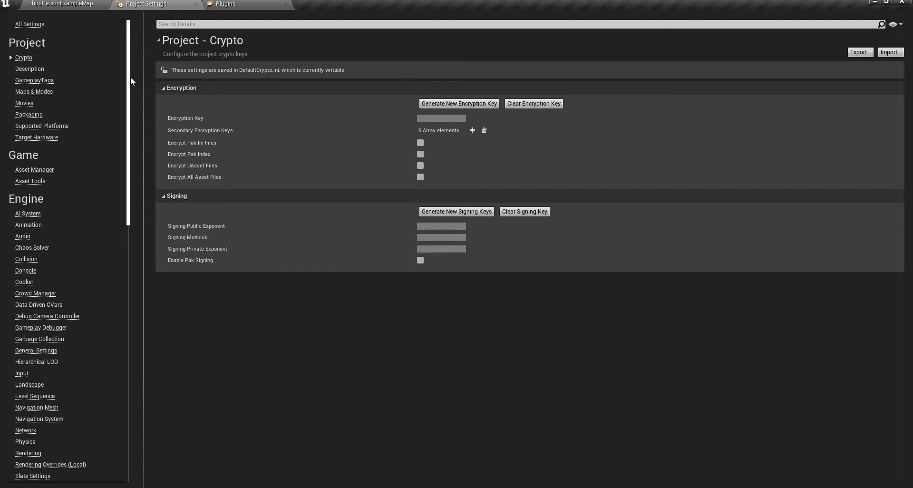
Open the Target Hardware section of the project settings.
left_click(86, 3)
left_click(27, 15)
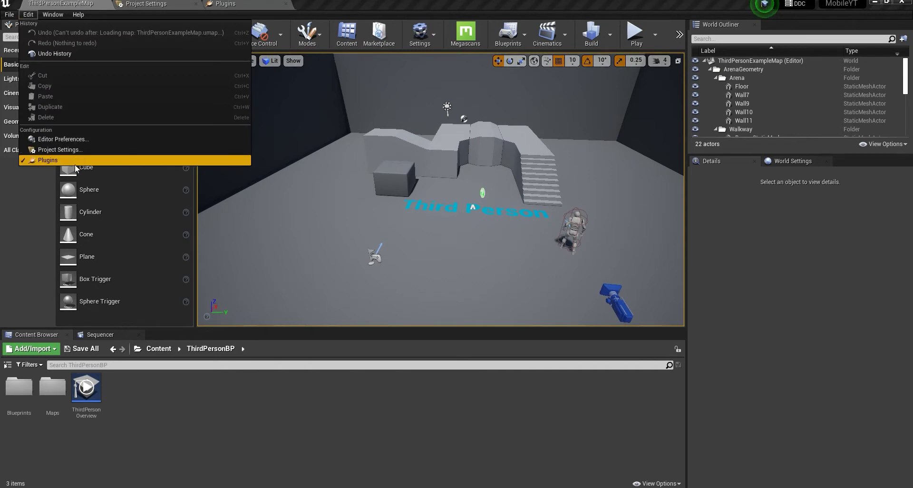
left_click(58, 150)
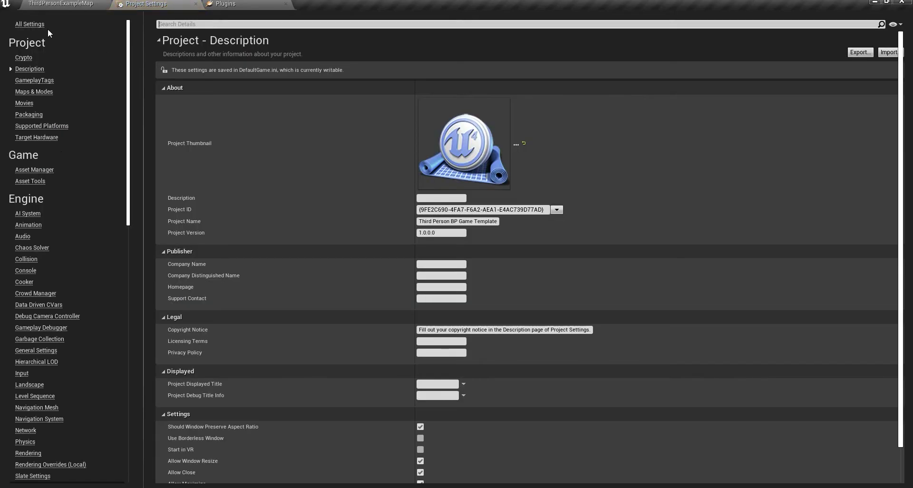
left_click(41, 137)
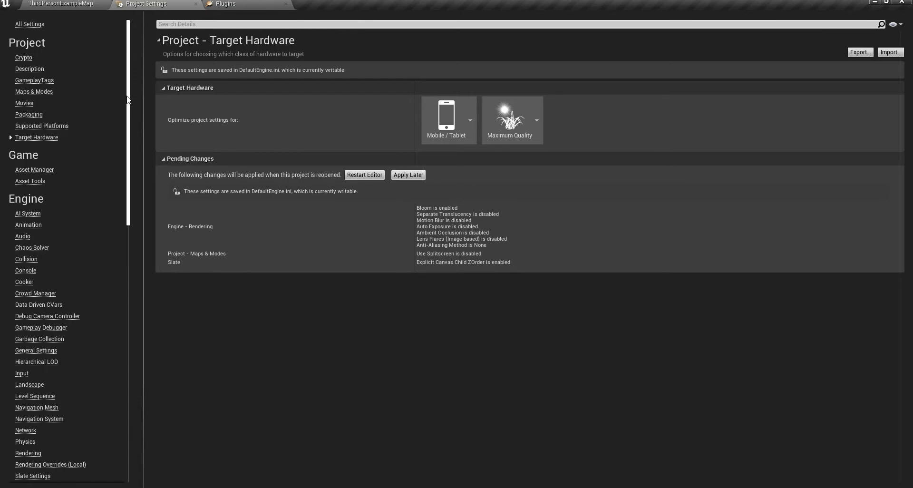
Enable Support Vulkan in the Build settings of the Android platform, with the advanced build options expanded.
scroll(105, 175, "down", 10)
scroll(112, 201, "up", 2)
scroll(112, 200, "up", 5)
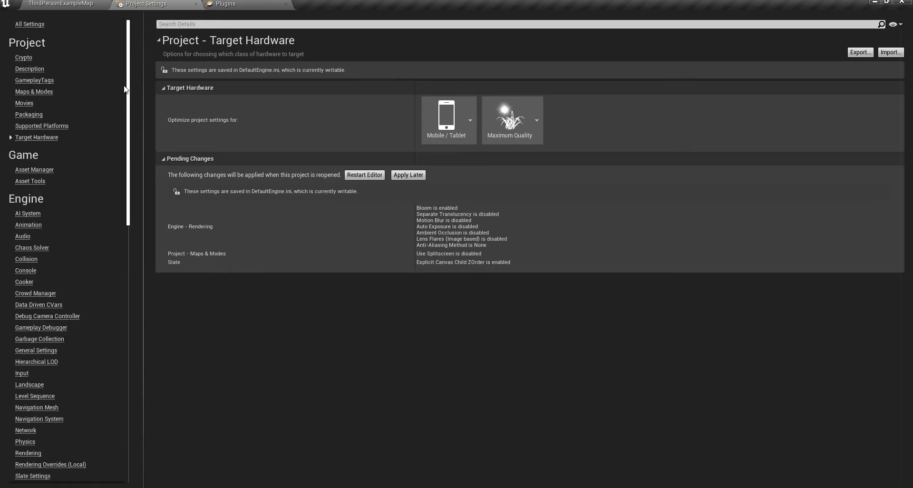
scroll(100, 219, "down", 6)
scroll(92, 237, "down", 6)
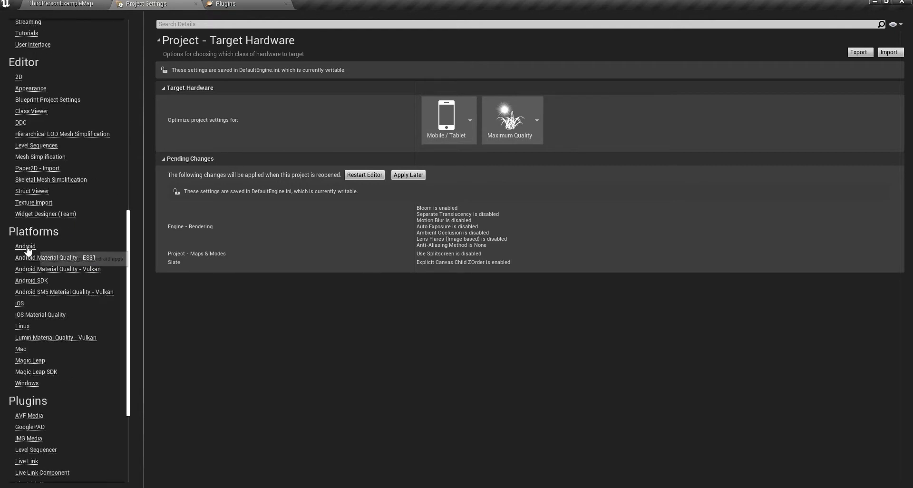
left_click(25, 246)
left_click_drag(901, 86, 898, 161)
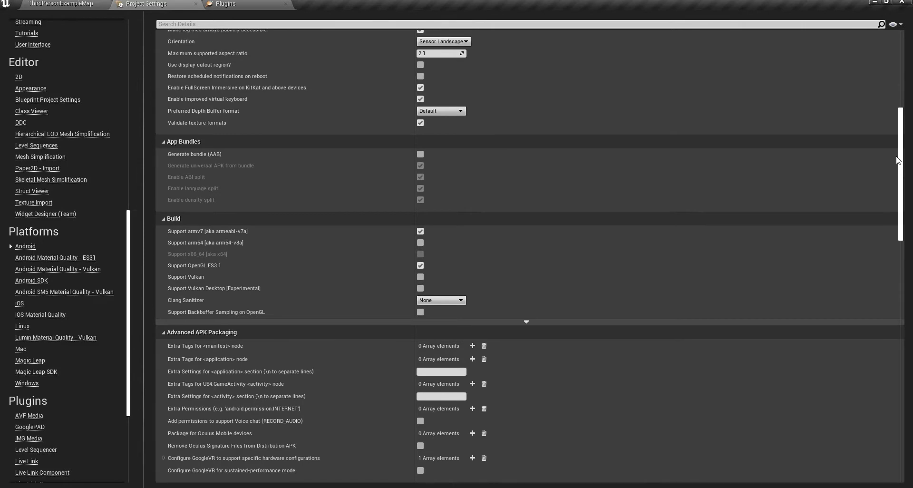
left_click(526, 323)
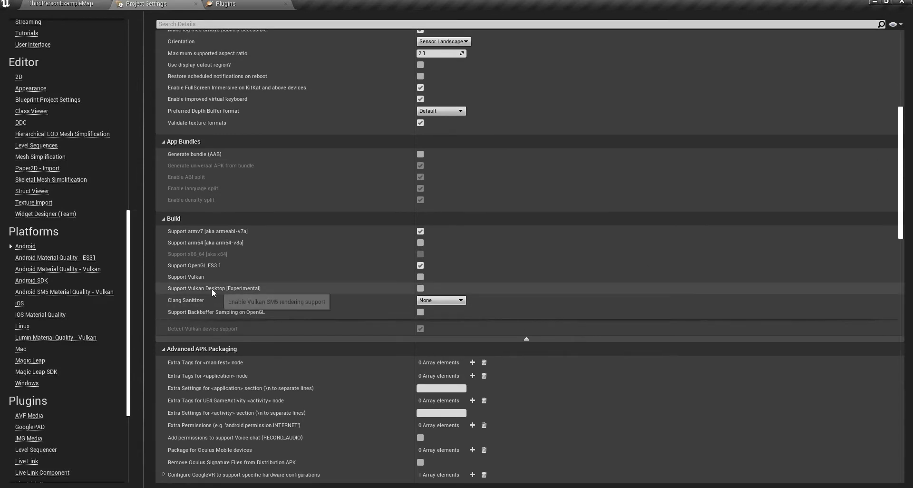
left_click(421, 278)
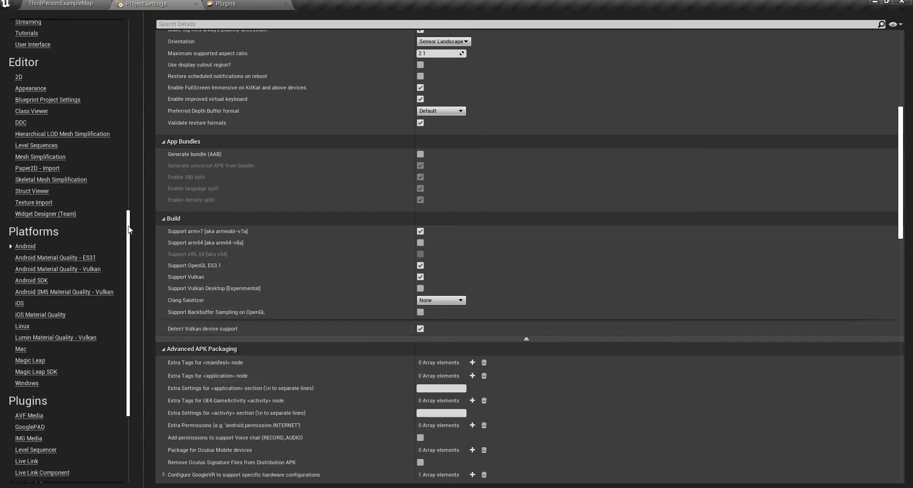
mouse_move(193, 331)
Return to the Target Hardware settings and examine the available quality presets for the Mobile / Tablet target.
left_click_drag(128, 260, 123, 66)
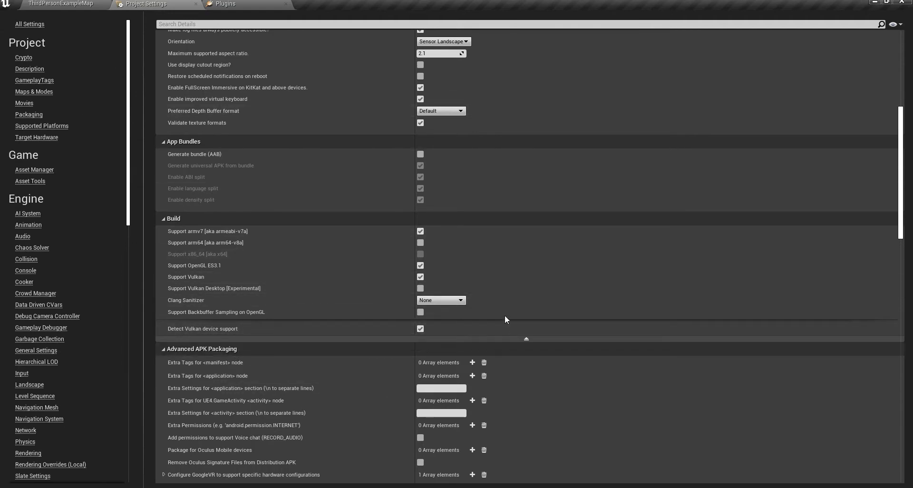
left_click(41, 138)
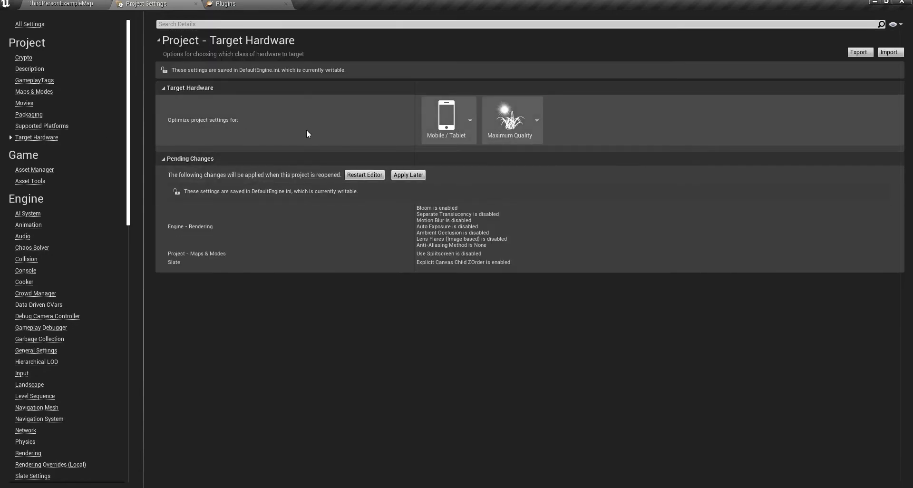
left_click(529, 131)
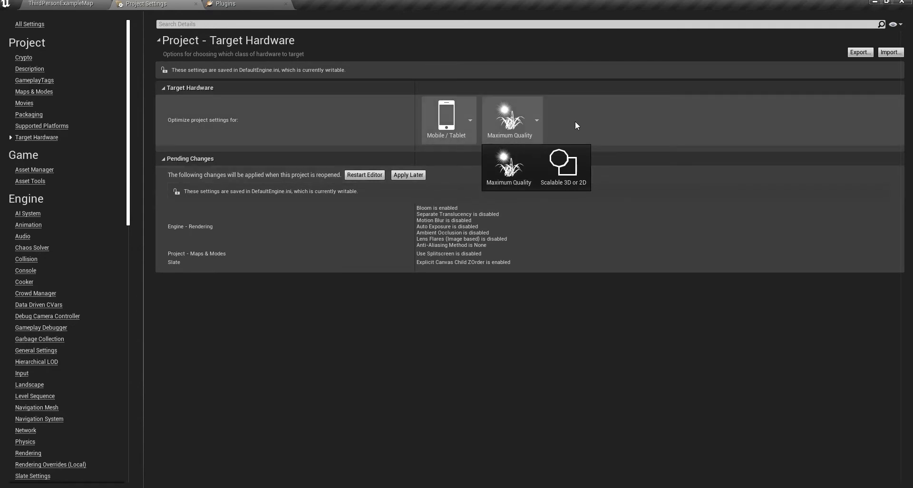
left_click(541, 117)
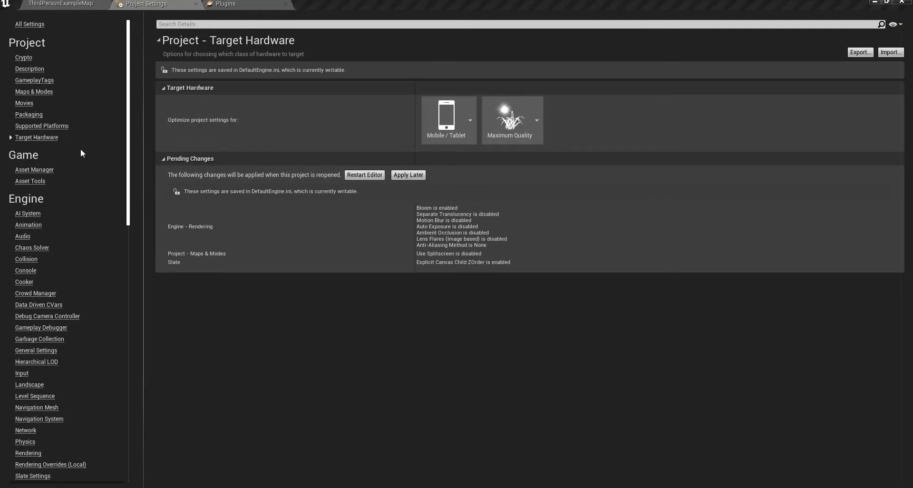
Set the maximum number of CSM cascades to render to 1 in the engine's mobile rendering settings.
left_click_drag(128, 124, 84, 257)
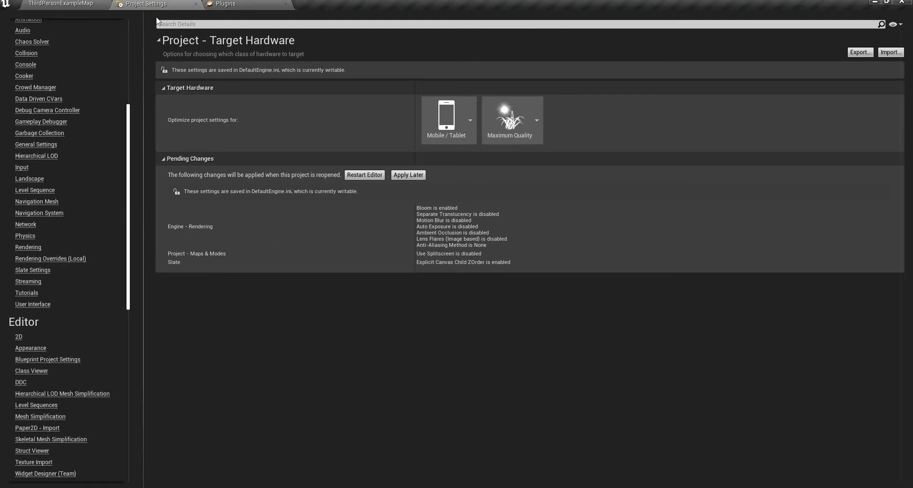
left_click(36, 248)
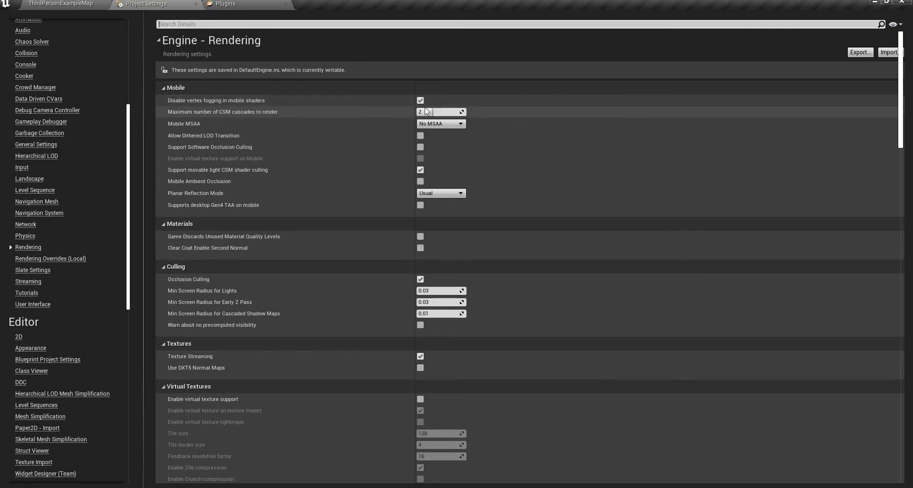
mouse_move(207, 104)
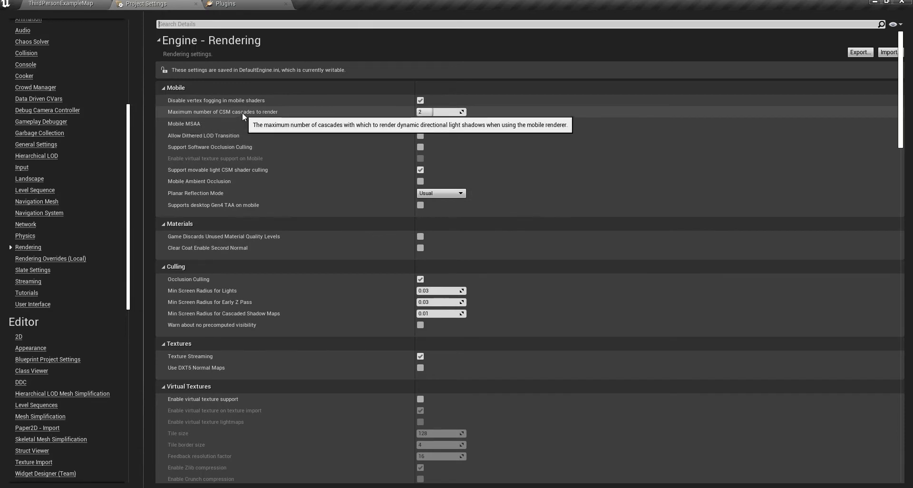
left_click(438, 113)
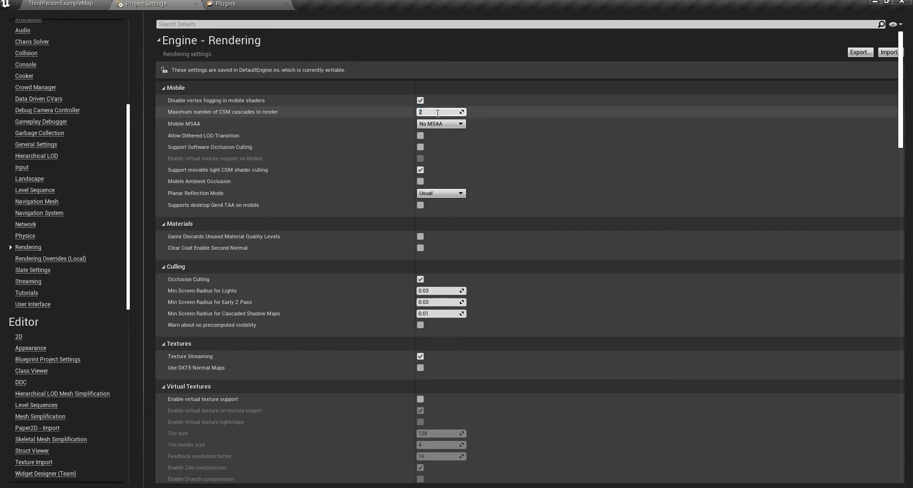
key("Return")
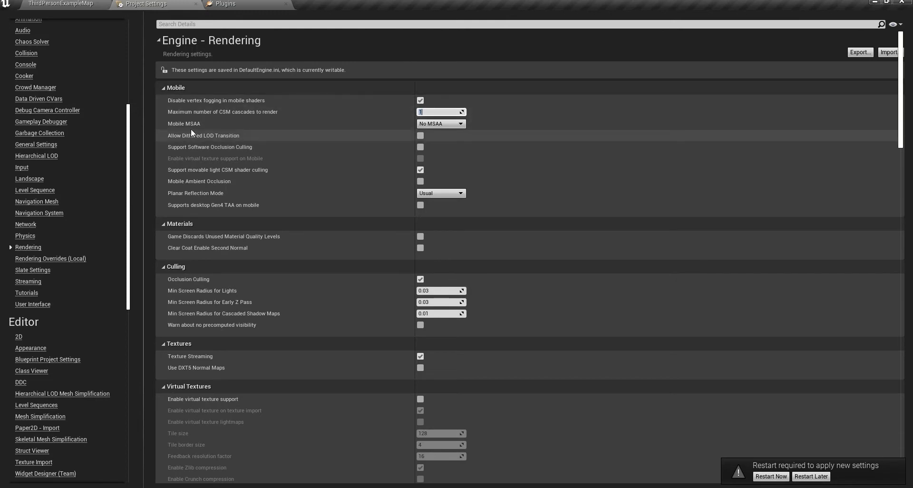
mouse_move(211, 115)
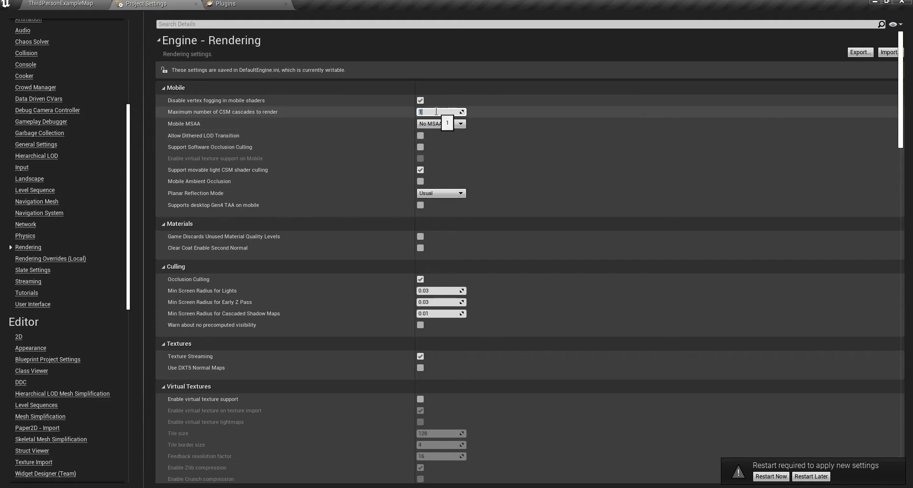
type("2")
key("Return")
type("1")
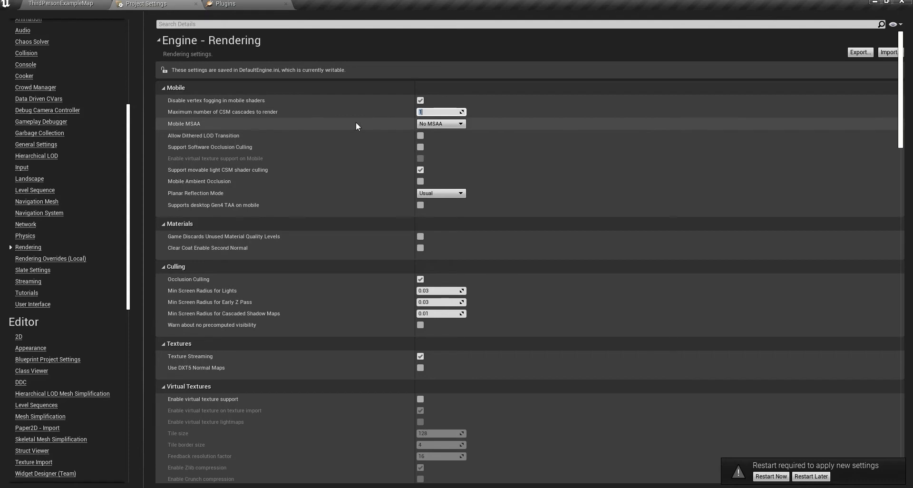
Examine the Mobile MSAA and Planar Reflection Mode choices and the Materials options in the rendering settings.
left_click(439, 124)
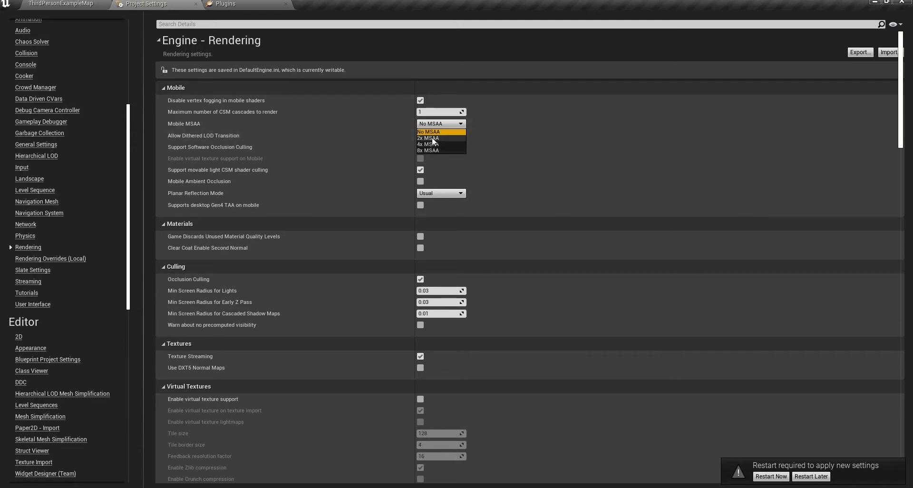
left_click(390, 136)
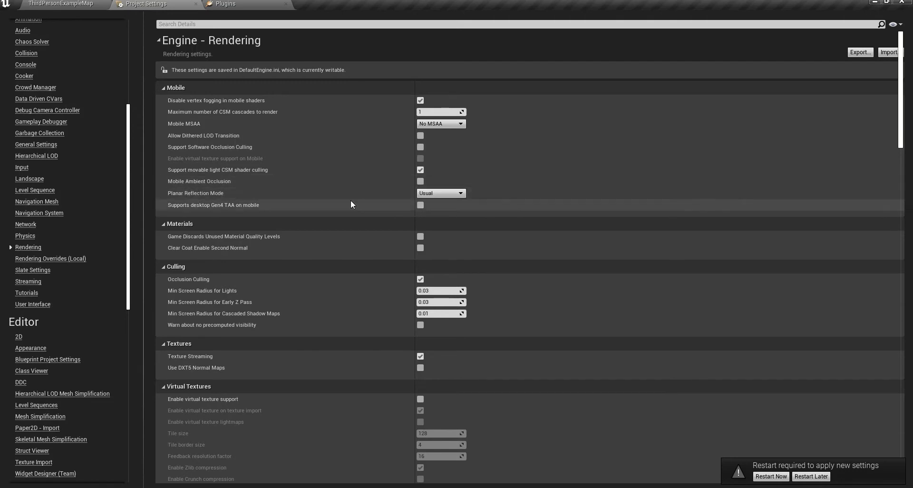
left_click(438, 193)
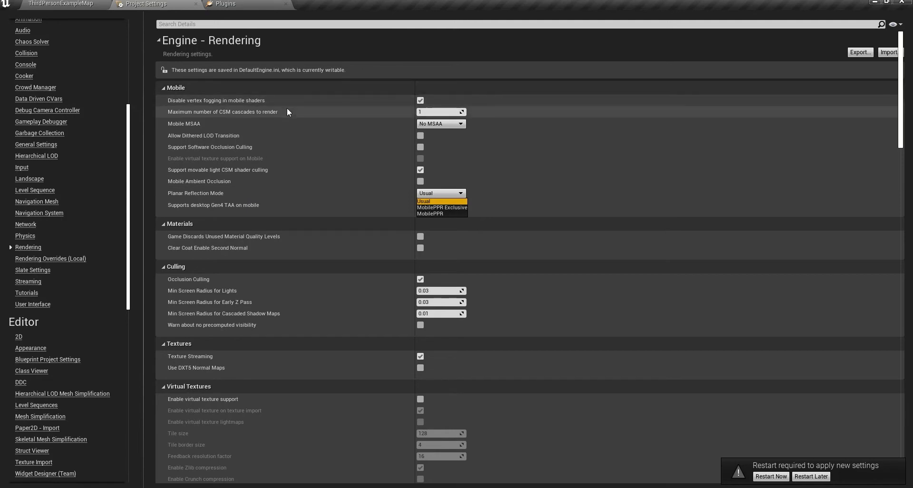
scroll(221, 228, "down", 1)
left_click(236, 208)
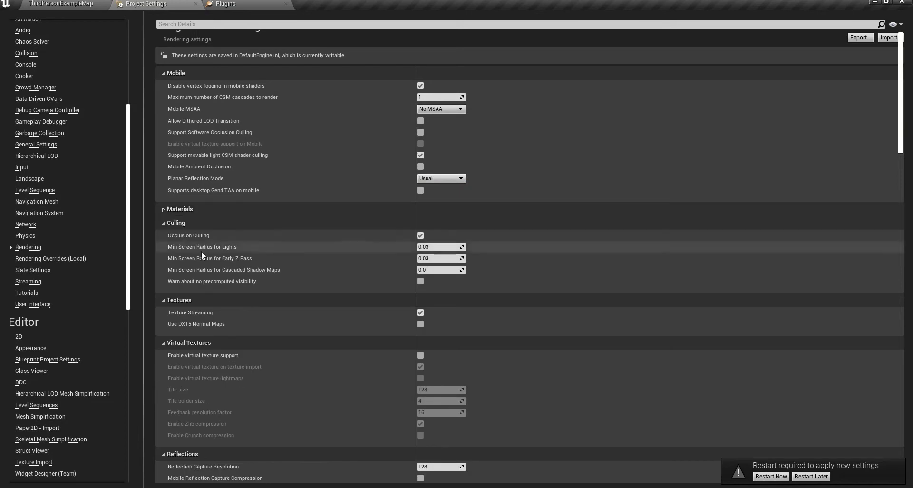
left_click(167, 209)
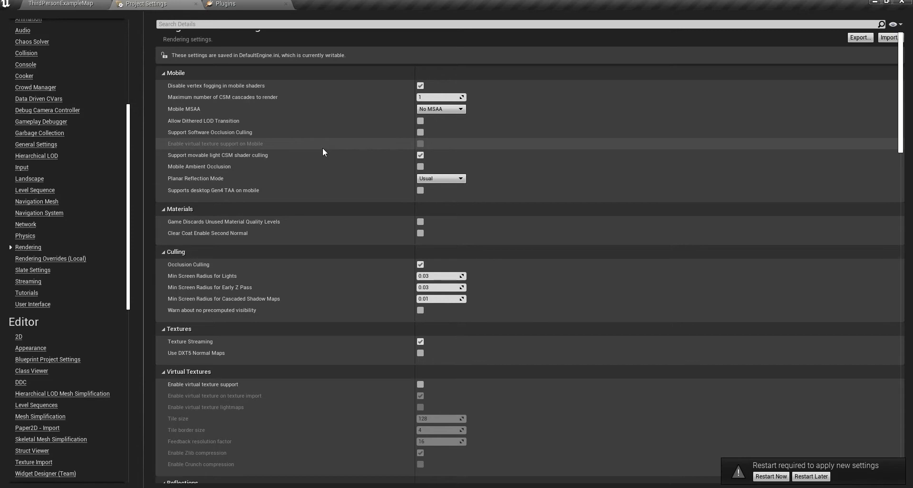
Inspect the arena wall Wall10 and the geometry hidden behind it in the level, and return to the rendering settings.
left_click(61, 4)
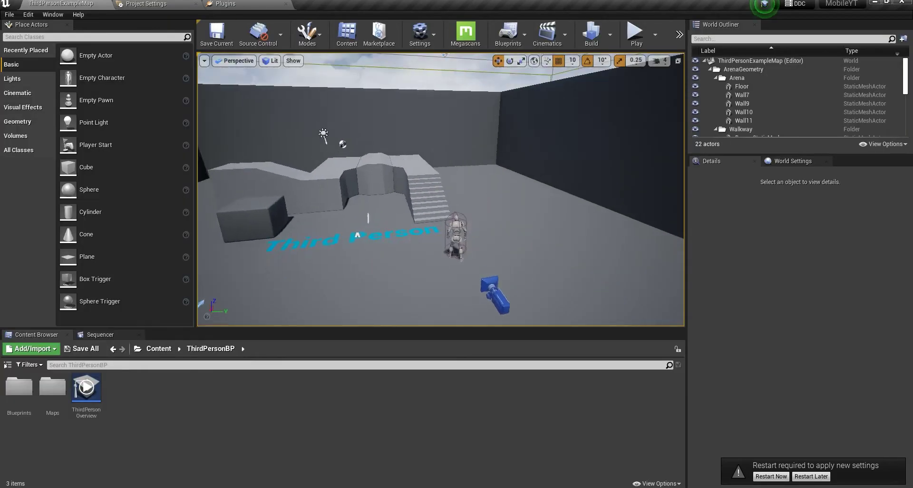
key("w")
key("d")
right_click_drag(440, 190, 291, 187)
key("w")
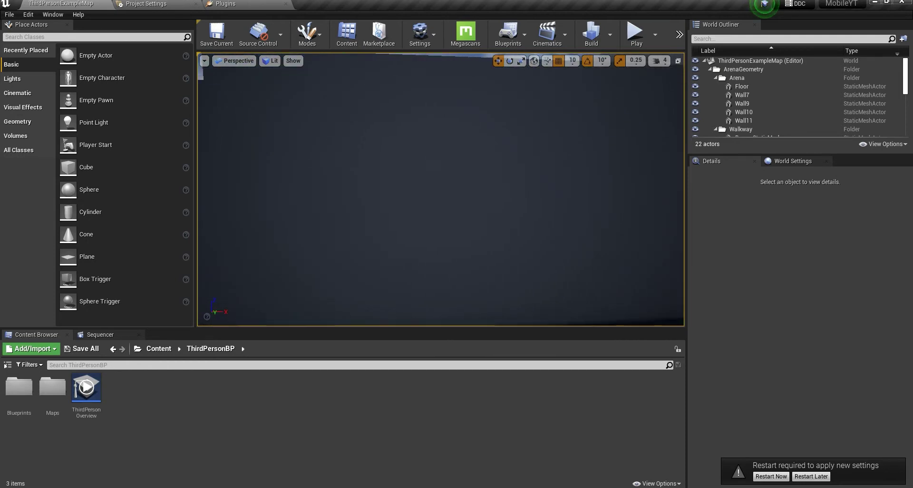
right_click_drag(473, 188, 473, 187)
left_click(492, 113)
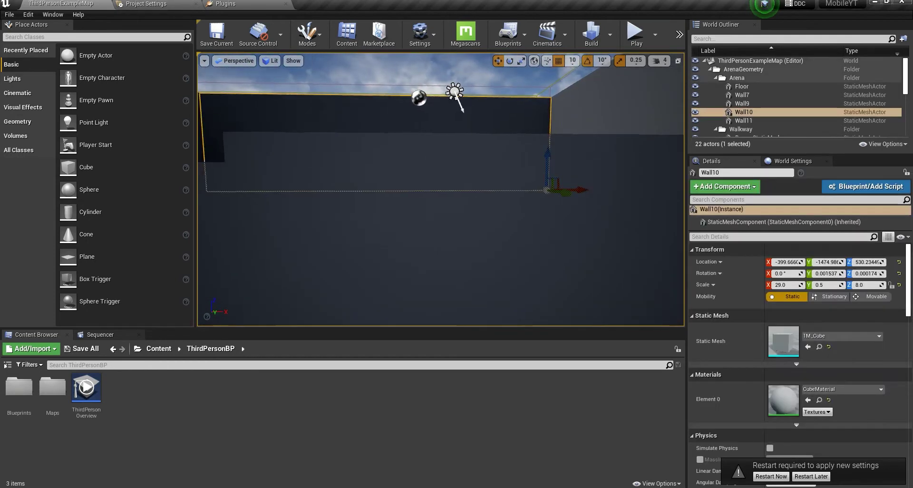
key("q")
right_click_drag(483, 147, 483, 137)
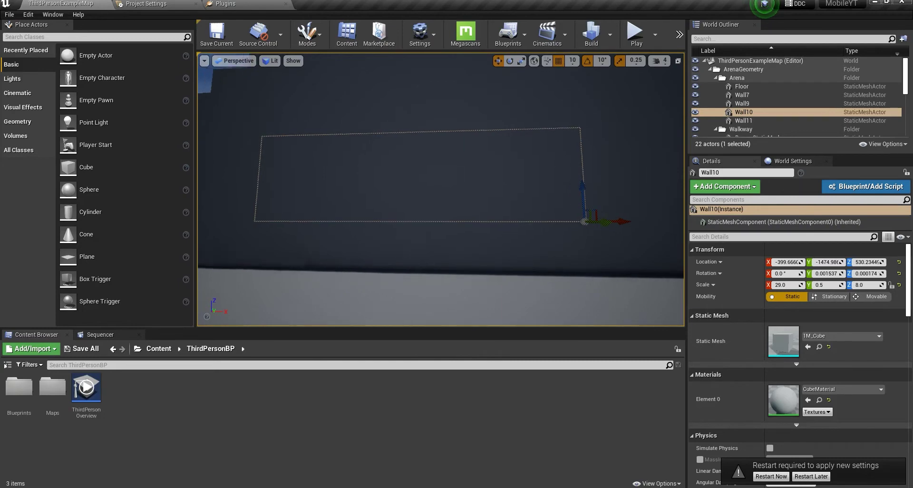
right_click_drag(371, 155, 371, 155)
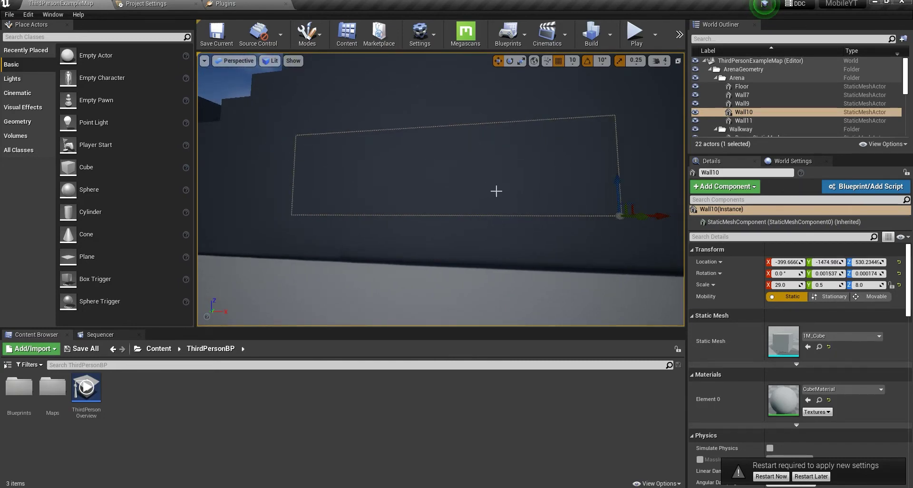
left_click(265, 4)
left_click(107, 4)
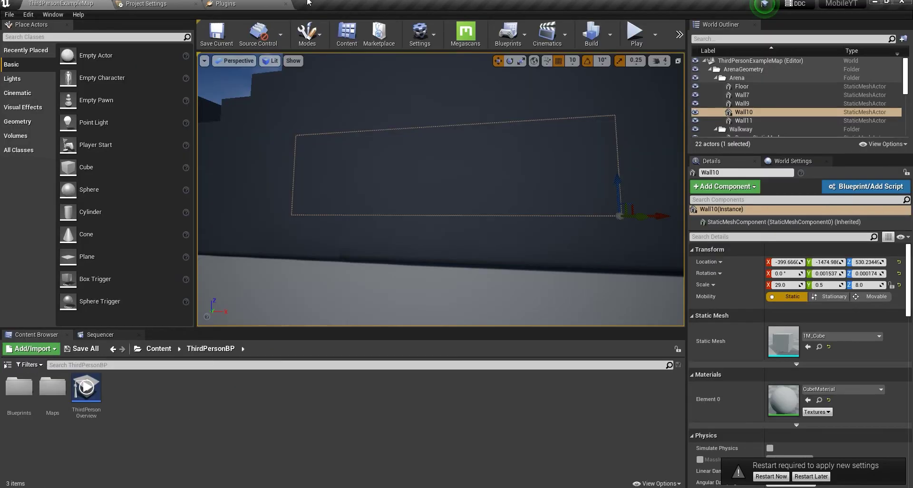
left_click(145, 3)
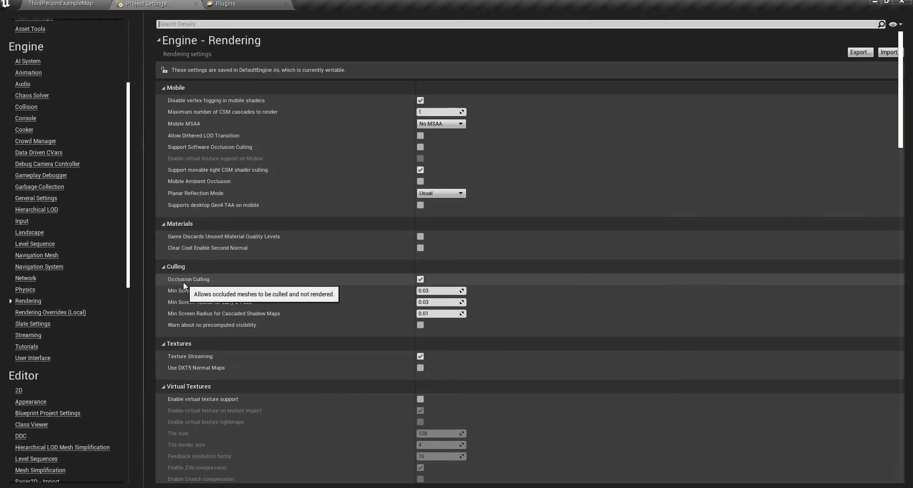
Return to the level, select the arena wall Wall10, and inspect the triangle count of its static mesh 1M_Cube in the mesh editor.
left_click(71, 4)
scroll(377, 177, "down", 5)
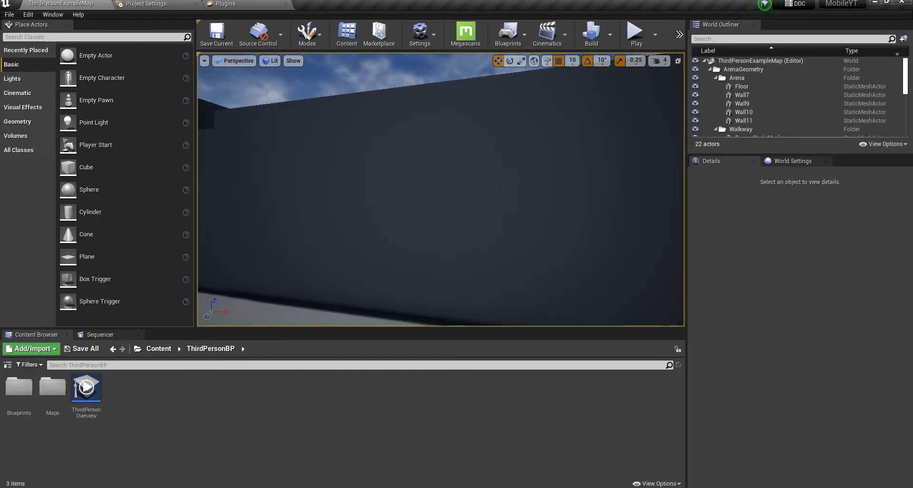
left_click(374, 181)
key("f")
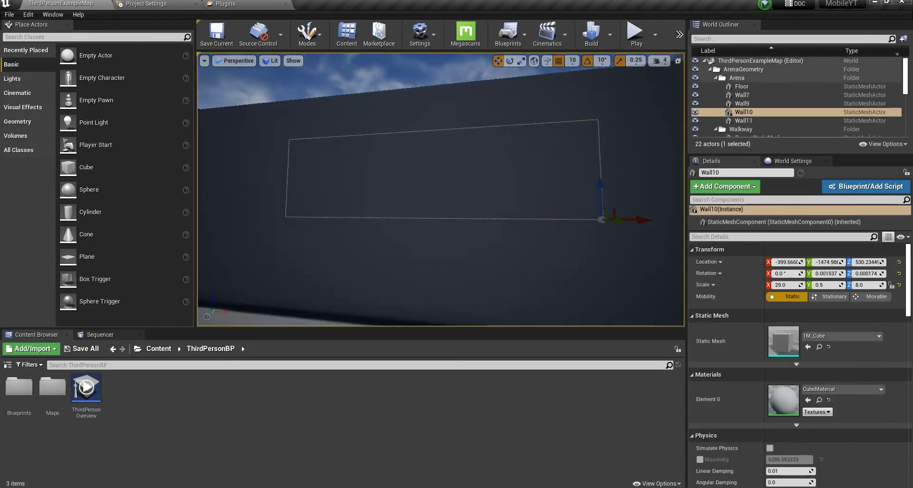
mouse_move(463, 197)
right_mouse_down()
mouse_move(443, 198)
mouse_move(479, 200)
mouse_move(467, 202)
right_mouse_up()
scroll(306, 197, "down", 5)
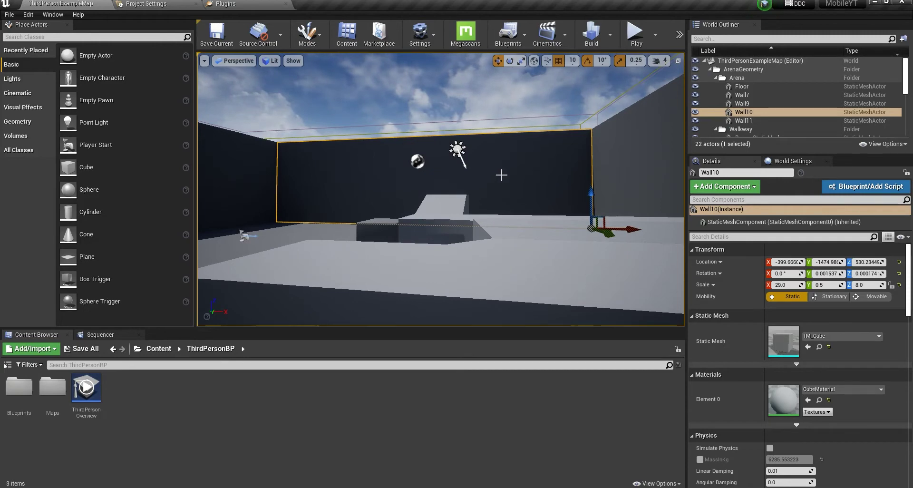
double_click(788, 349)
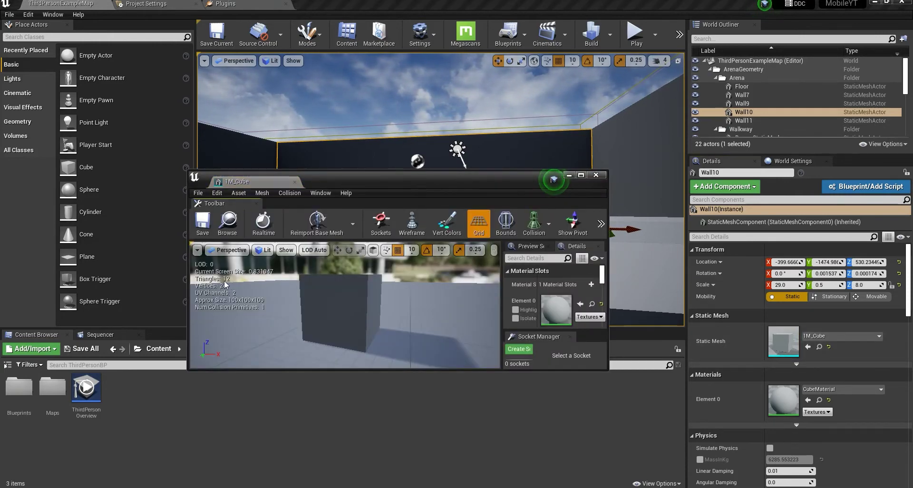
left_click(295, 182)
View Wall10 and the walkway and stairs around it from several angles to examine which geometry blocks the wall.
key("f")
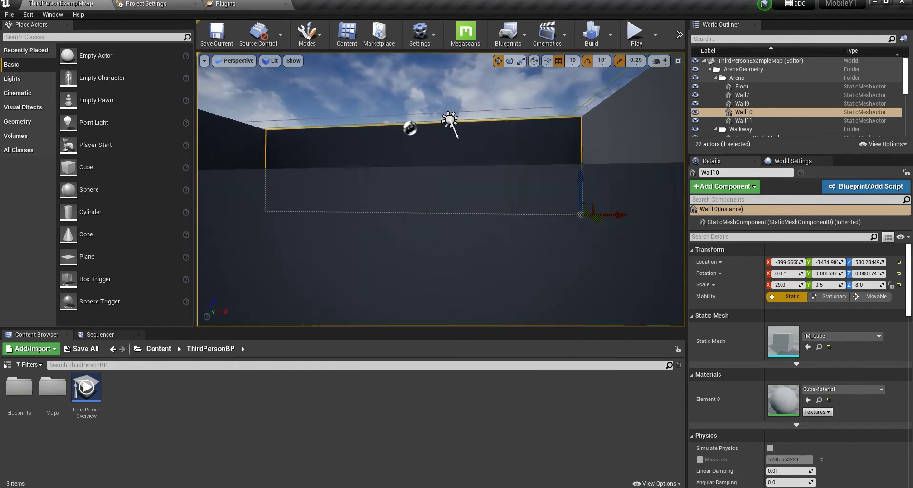
mouse_move(440, 189)
right_mouse_down()
mouse_move(423, 189)
mouse_move(451, 192)
right_mouse_up()
key("e")
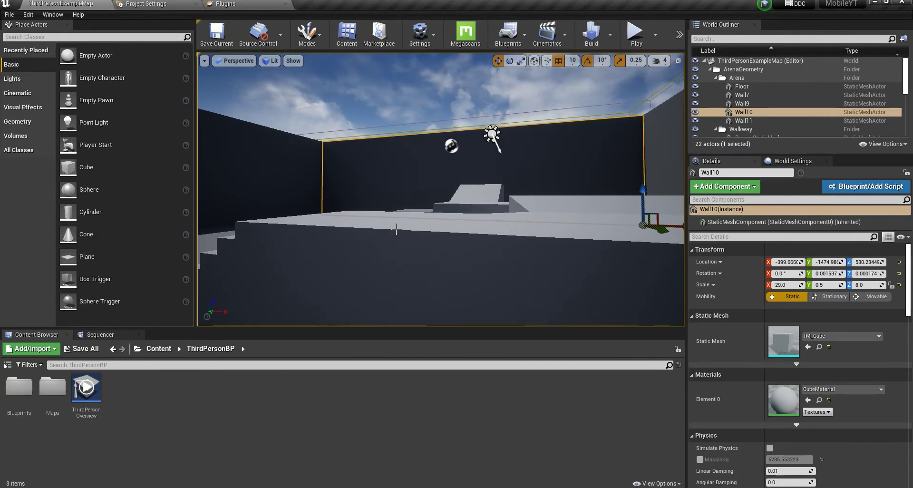
mouse_move(426, 223)
right_mouse_down()
mouse_move(319, 224)
mouse_move(409, 224)
right_mouse_up()
key("w")
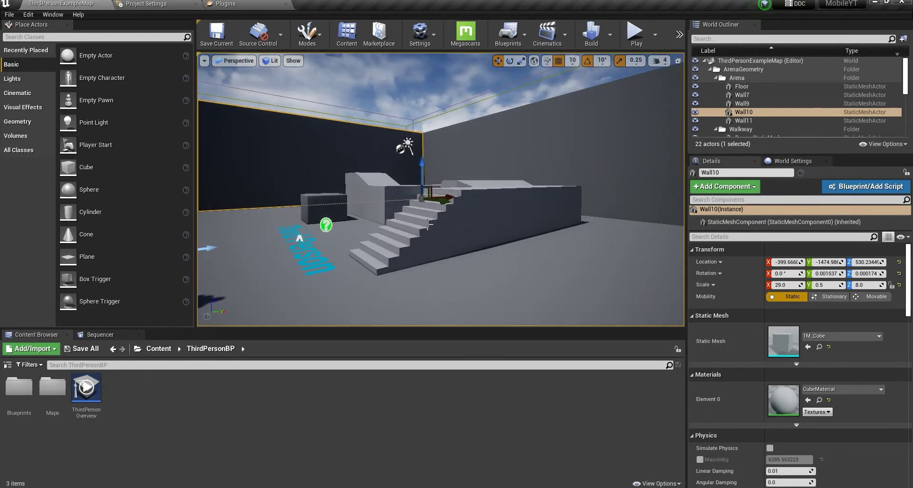
key("f")
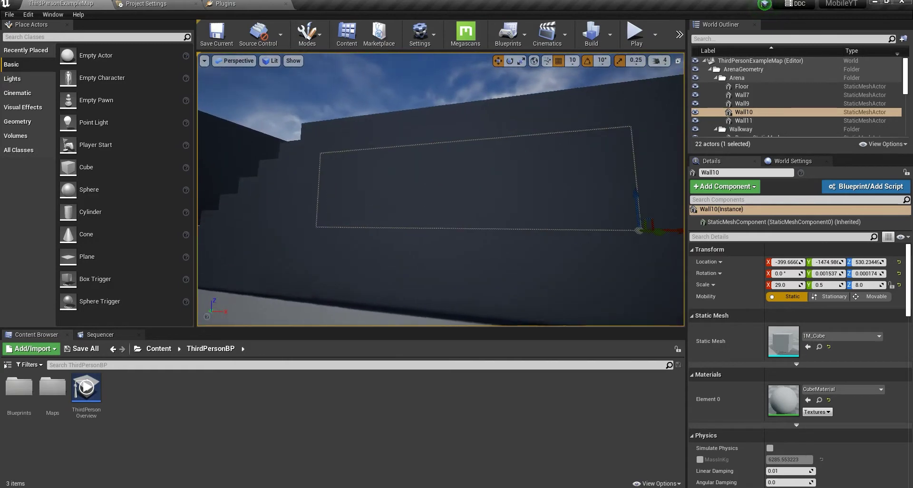
scroll(490, 227, "down", 6)
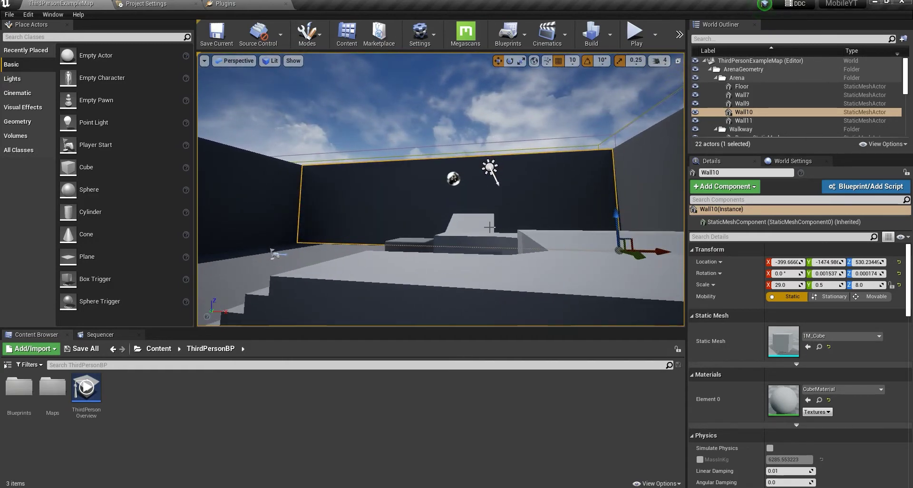
Return to the engine's rendering settings and examine the Texture Streaming and Reflection Capture Resolution options.
left_click(169, 3)
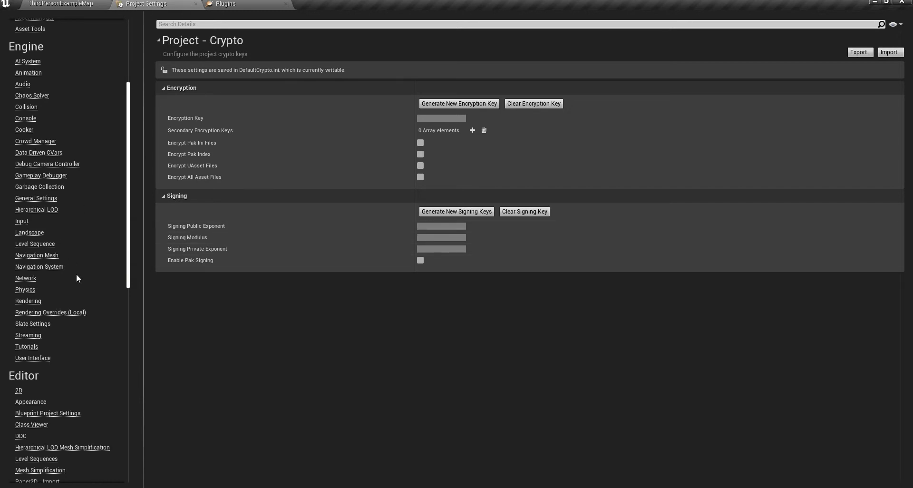
left_click(34, 300)
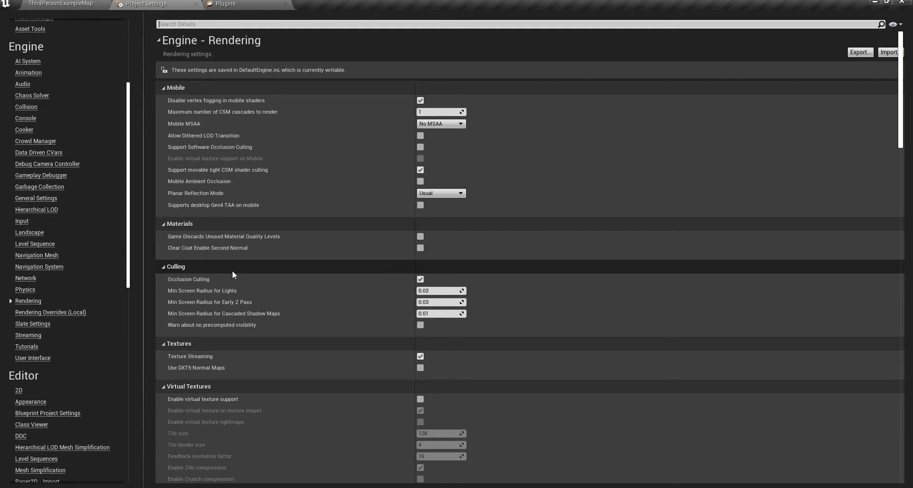
scroll(237, 301, "down", 2)
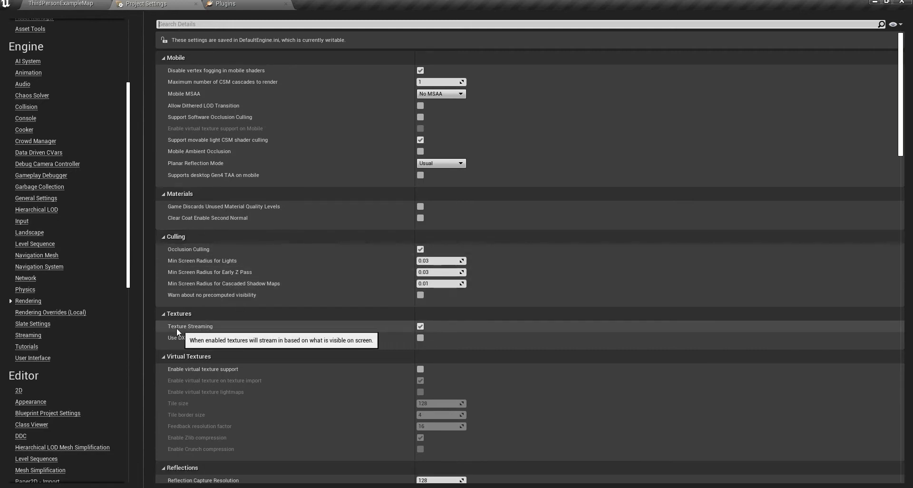
mouse_move(205, 329)
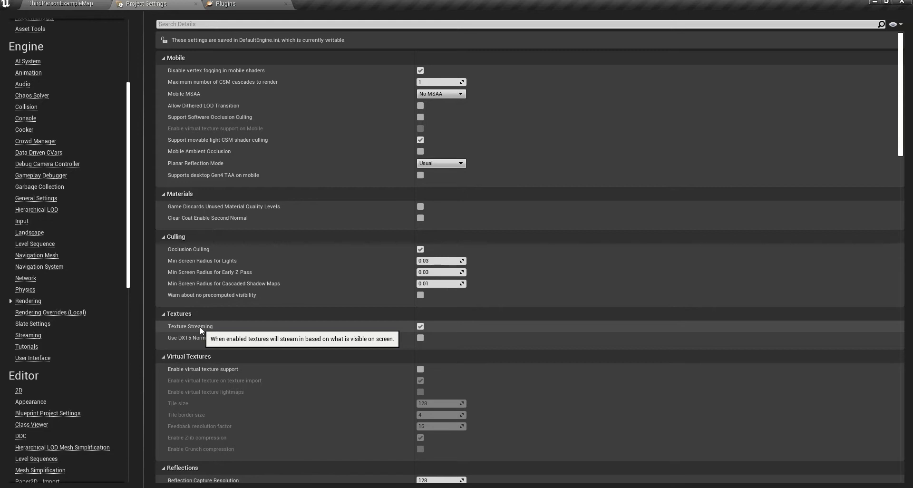
scroll(206, 344, "down", 5)
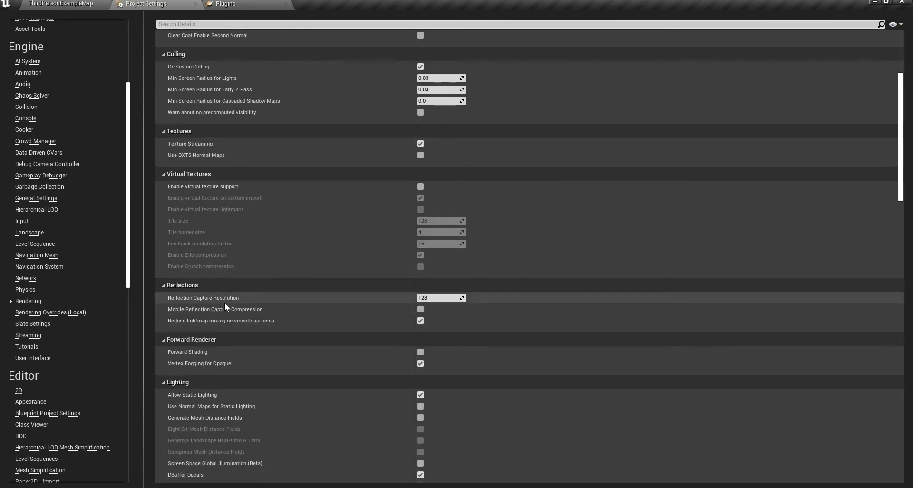
mouse_move(232, 298)
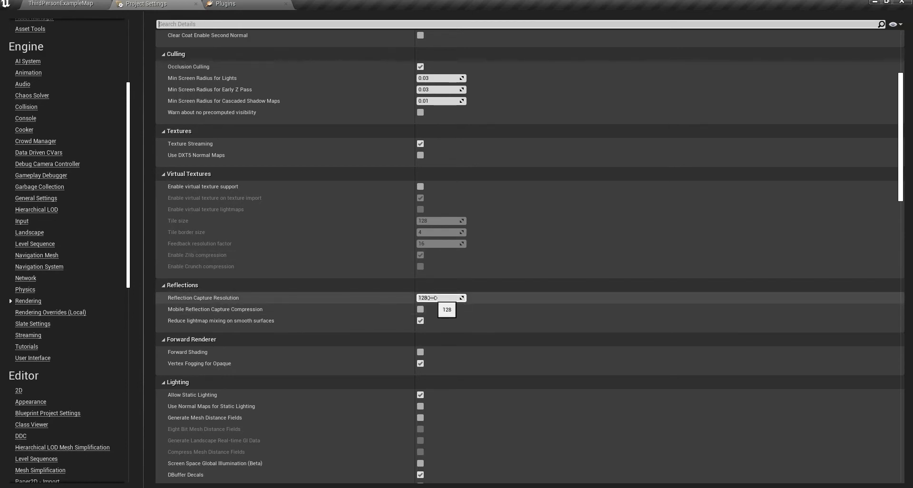
scroll(236, 324, "down", 5)
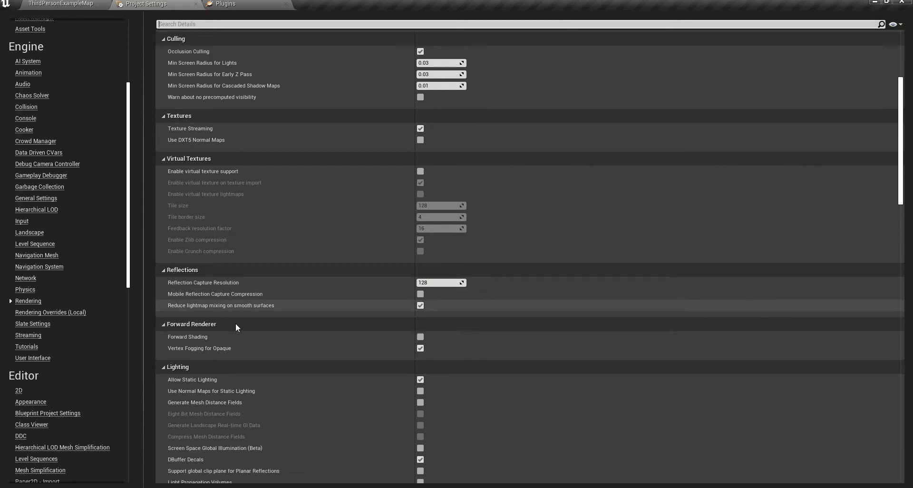
Review the rendering options from Mobile HDR through Postprocessing, Default Settings and Optimizations down to Mobile Shader Permutation Reduction.
scroll(236, 314, "down", 4)
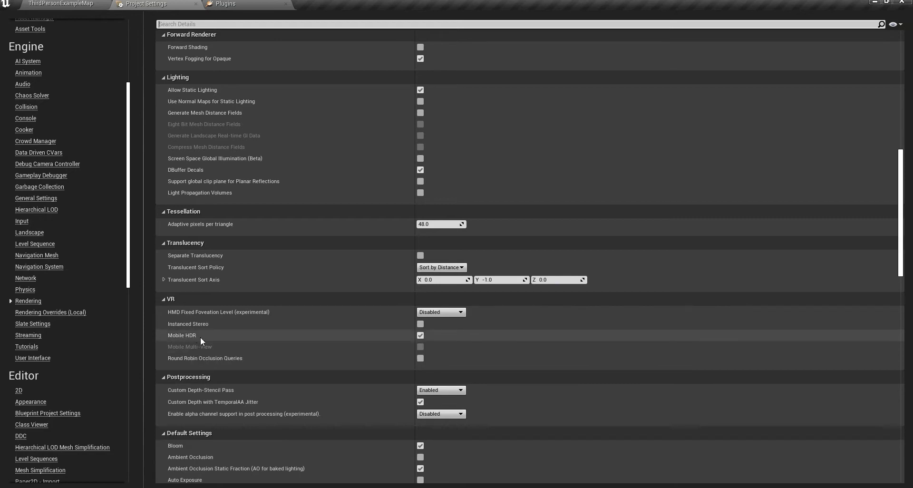
mouse_move(191, 338)
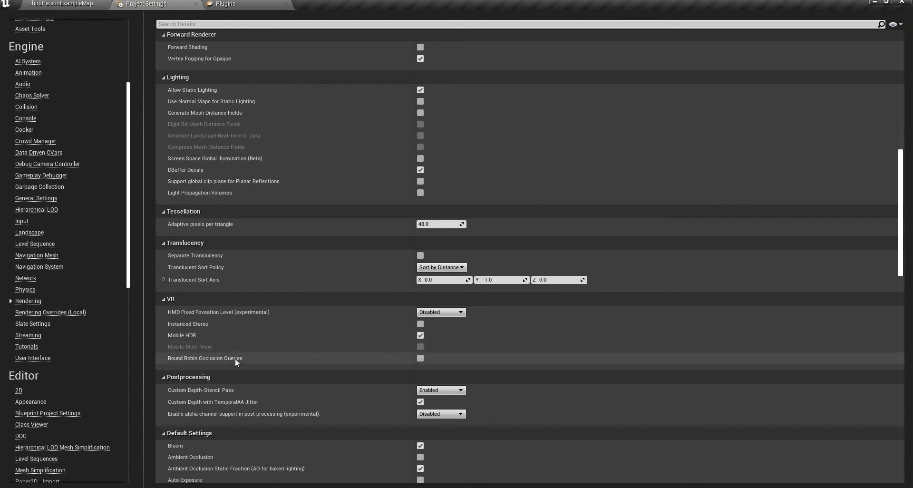
scroll(212, 348, "down", 3)
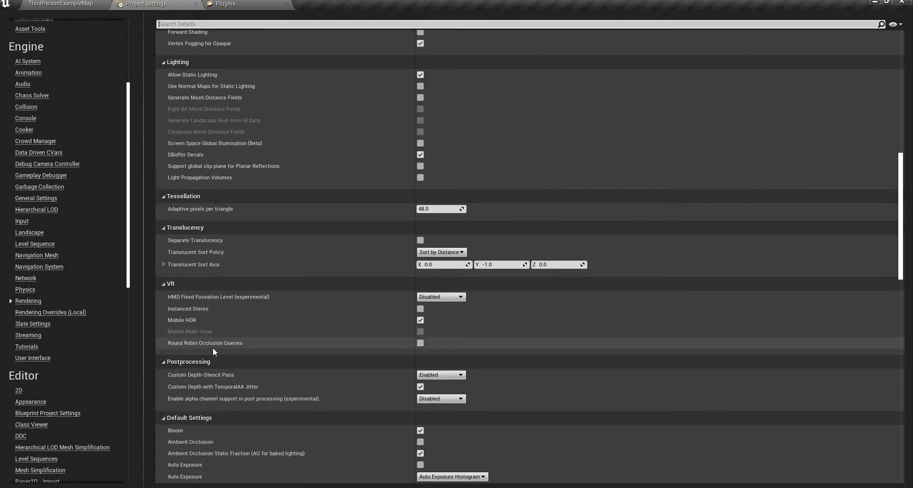
scroll(216, 364, "down", 6)
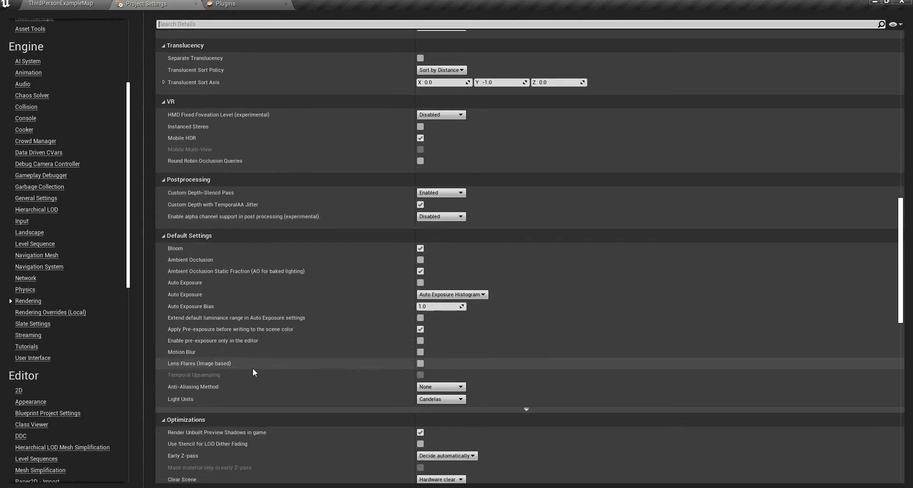
scroll(205, 366, "down", 16)
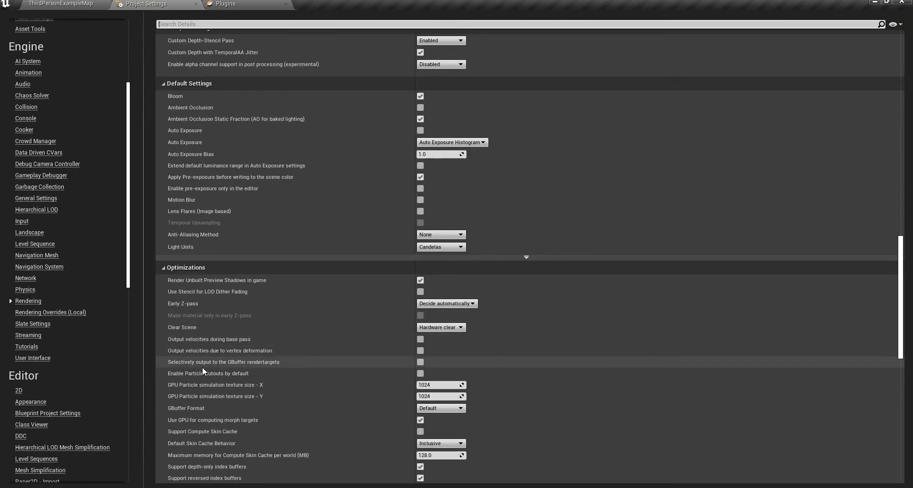
scroll(202, 373, "down", 6)
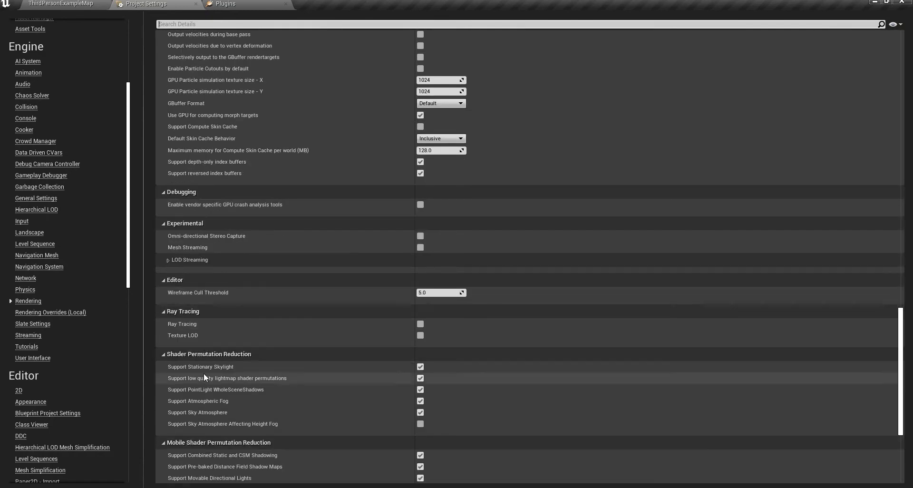
scroll(287, 407, "down", 3)
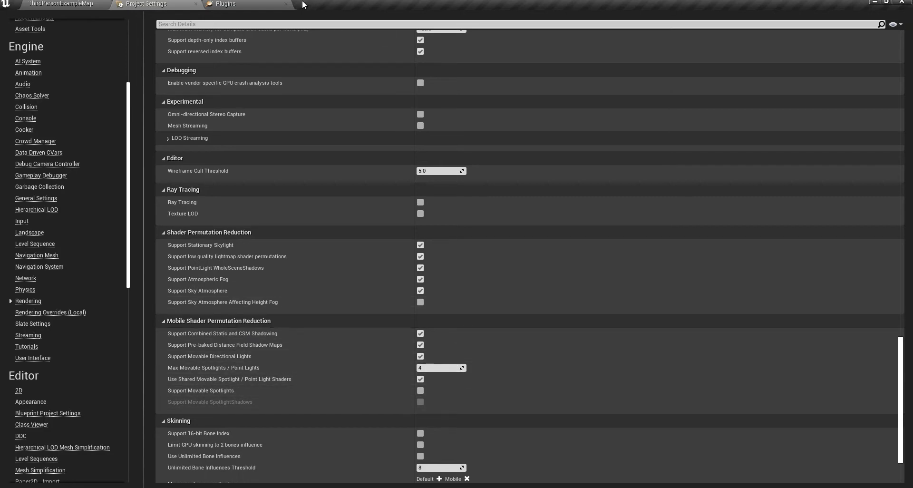
After viewing the level, set Max Movable Spotlights / Point Lights to 0 and disable the shared movable spotlight / point light shaders.
left_click(62, 3)
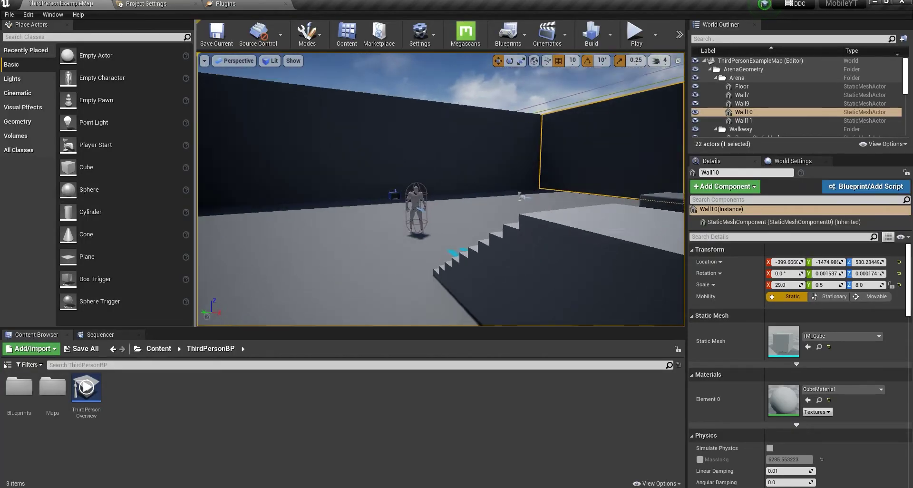
right_click_drag(441, 190, 561, 195)
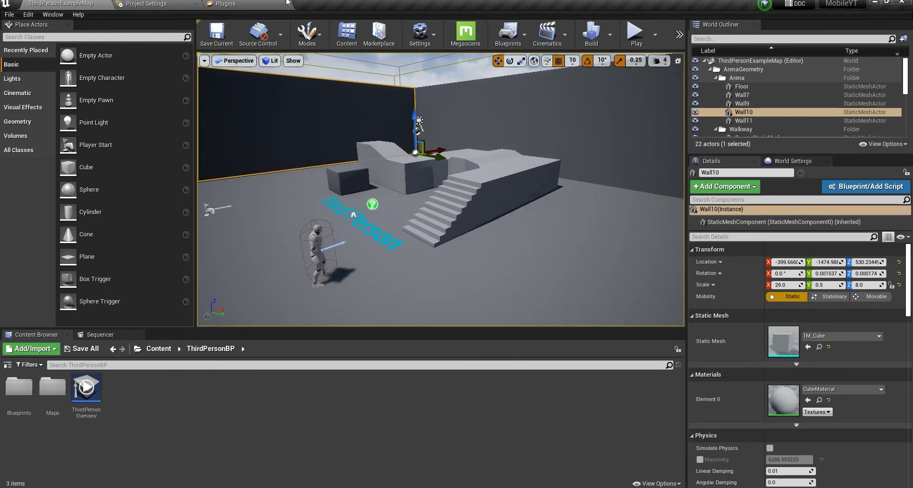
left_click(161, 3)
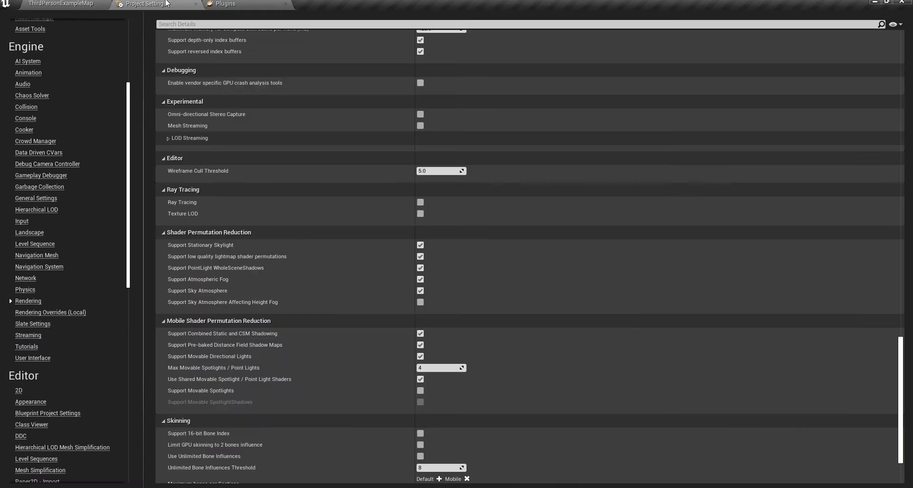
left_click(73, 3)
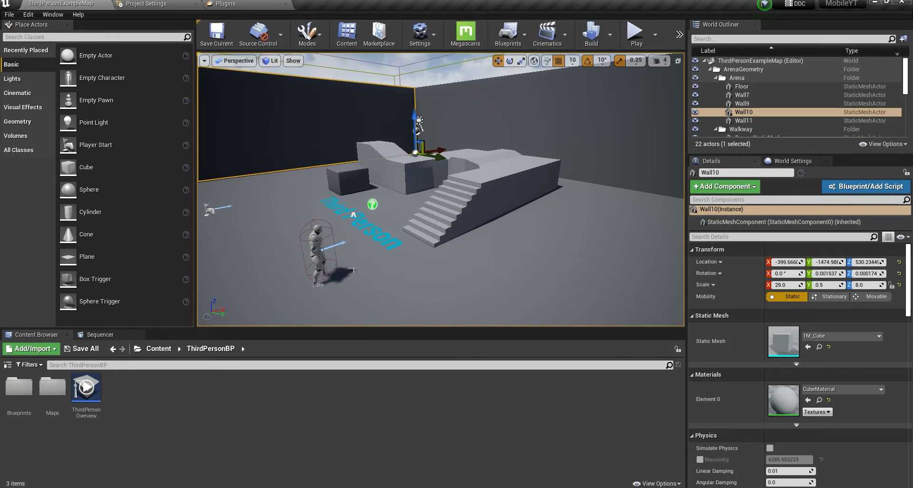
left_click(171, 4)
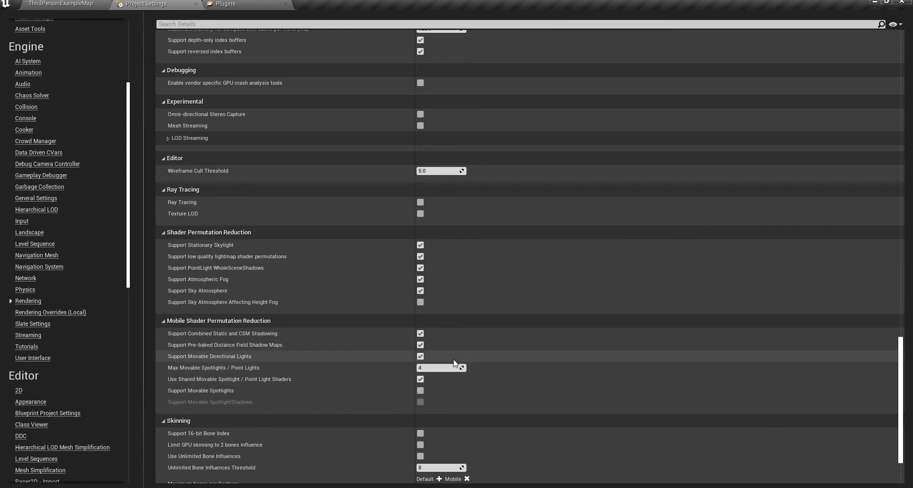
left_click(426, 370)
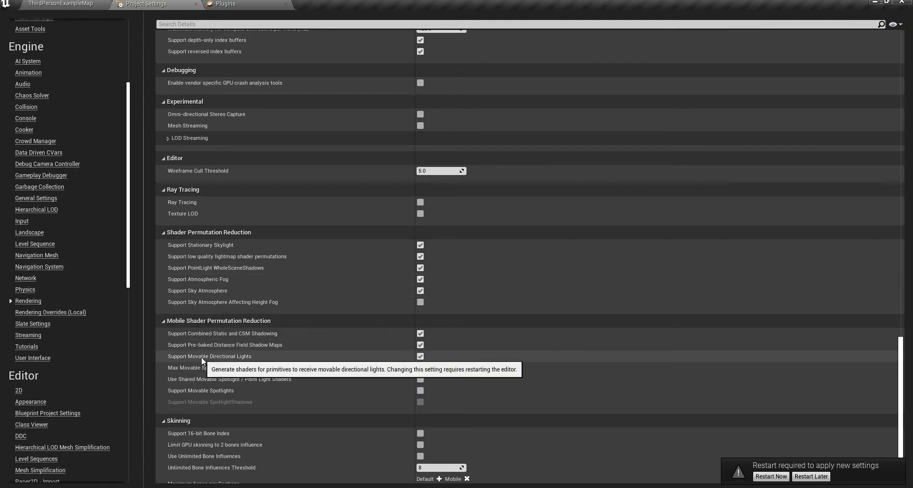
Disable Support Movable Directional Lights under Mobile Shader Permutation Reduction and review the Skinning and Post Process Calibration Materials options.
left_click(46, 4)
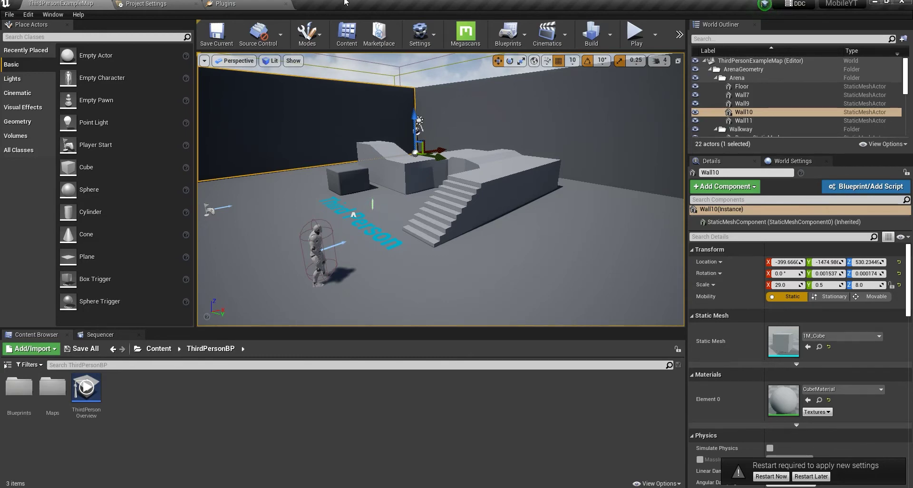
left_click(158, 4)
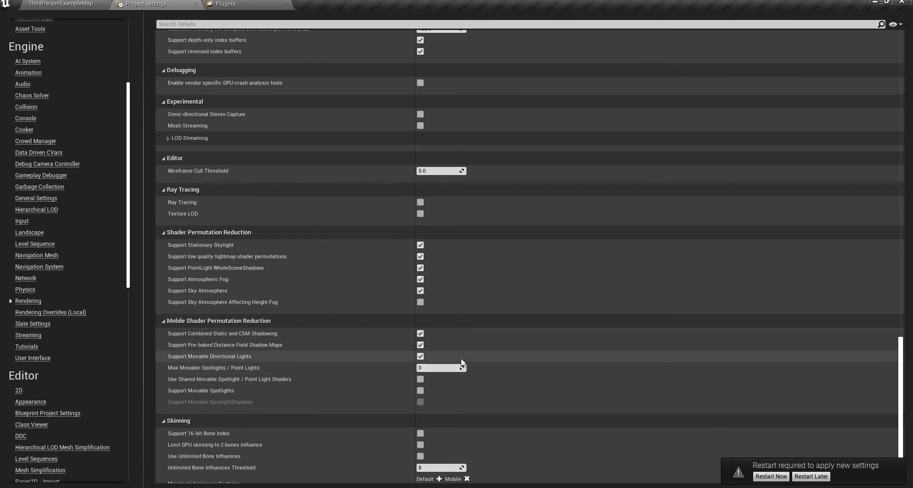
left_click(420, 357)
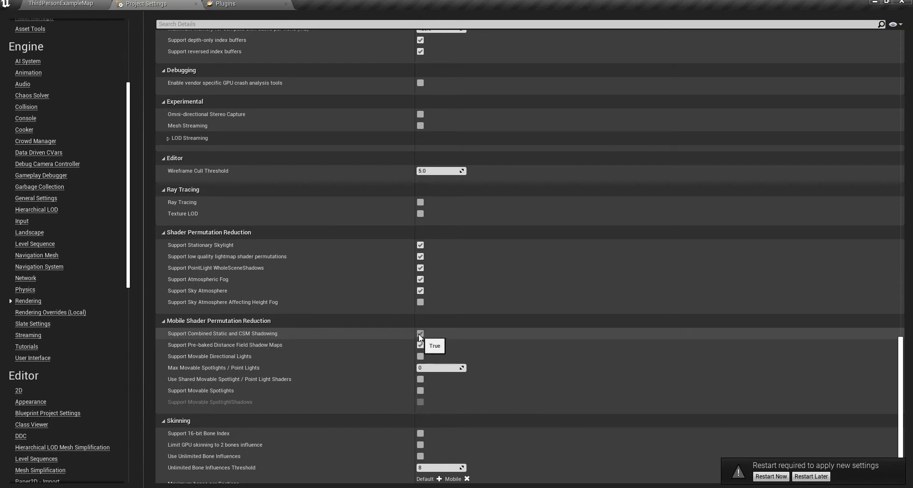
scroll(306, 287, "down", 3)
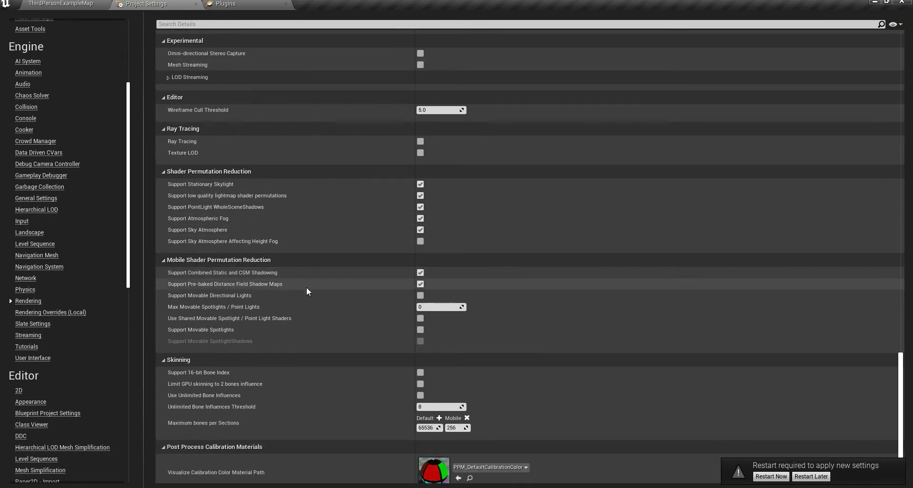
scroll(306, 286, "down", 4)
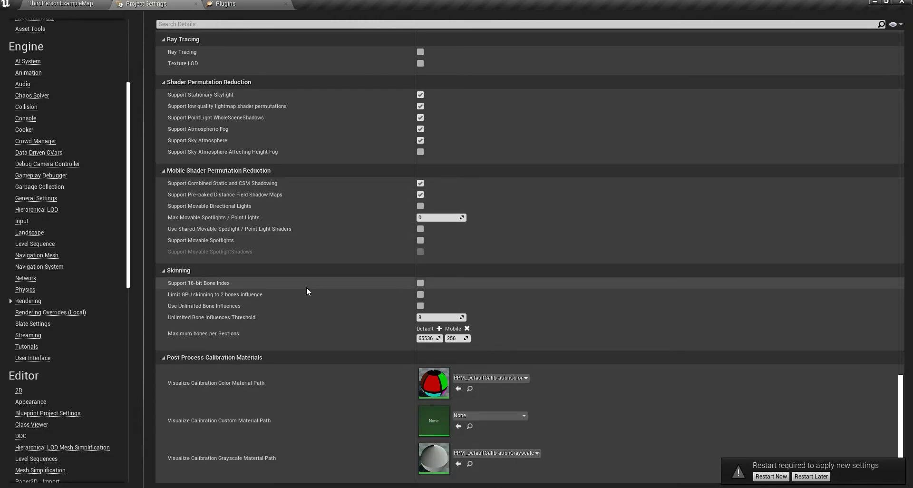
scroll(855, 364, "up", 3)
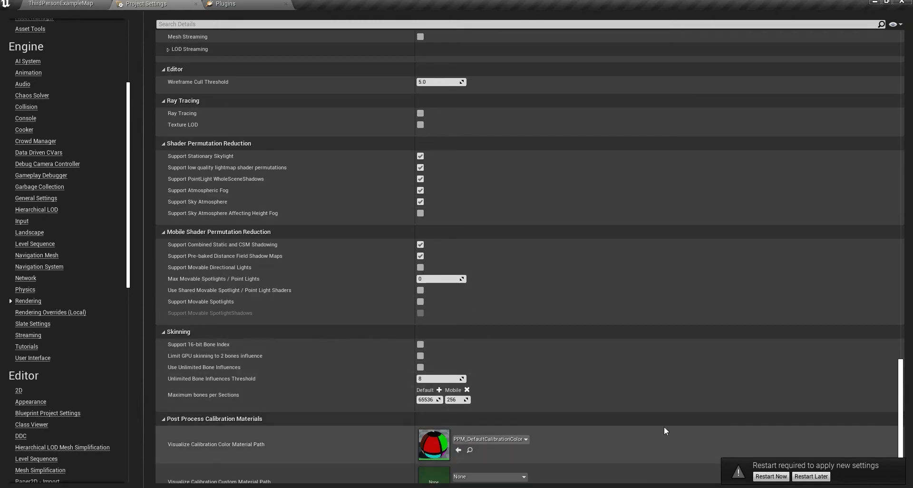
Finish reviewing the rendering settings, return to the ThirdPersonExampleMap level and browse the MobileStarterContent folder.
scroll(485, 300, "down", 3)
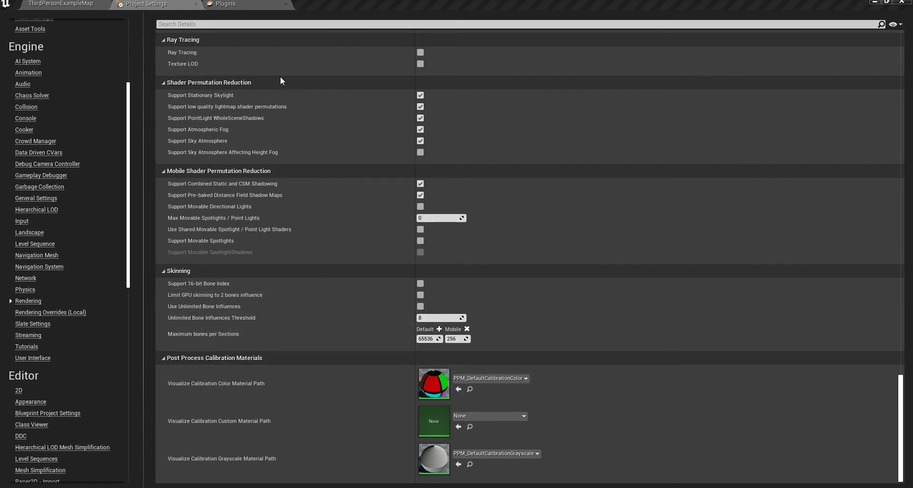
left_click(60, 3)
right_click_drag(370, 177, 399, 178)
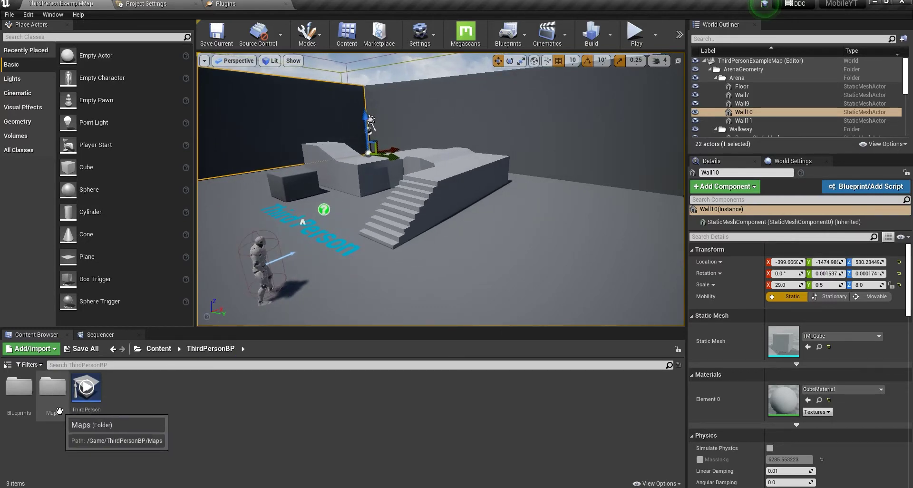
left_click(159, 349)
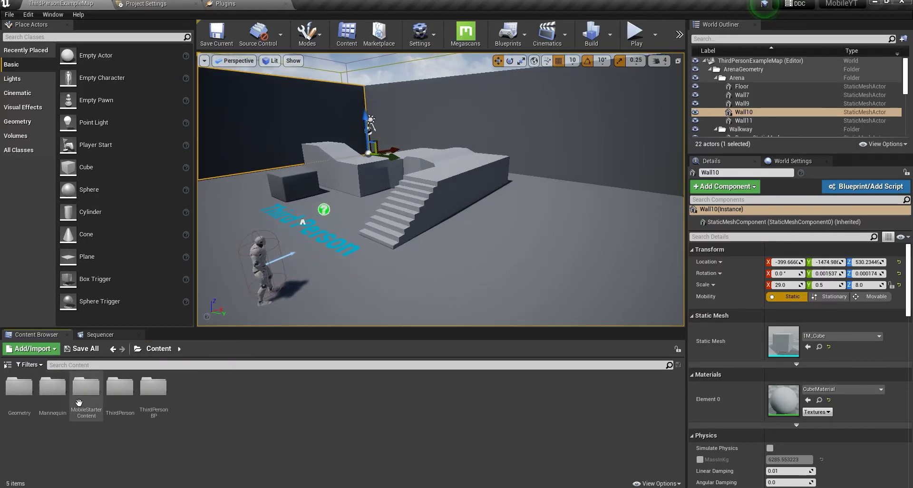
double_click(86, 386)
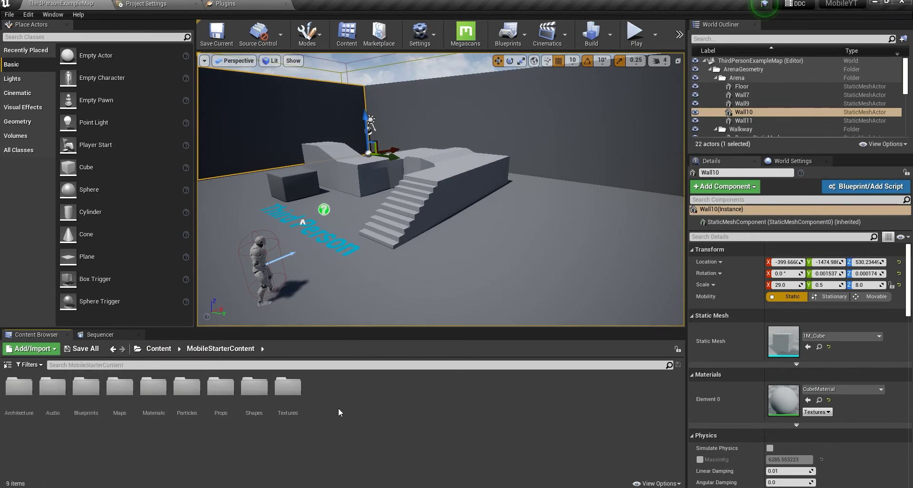
right_click_drag(441, 190, 345, 187)
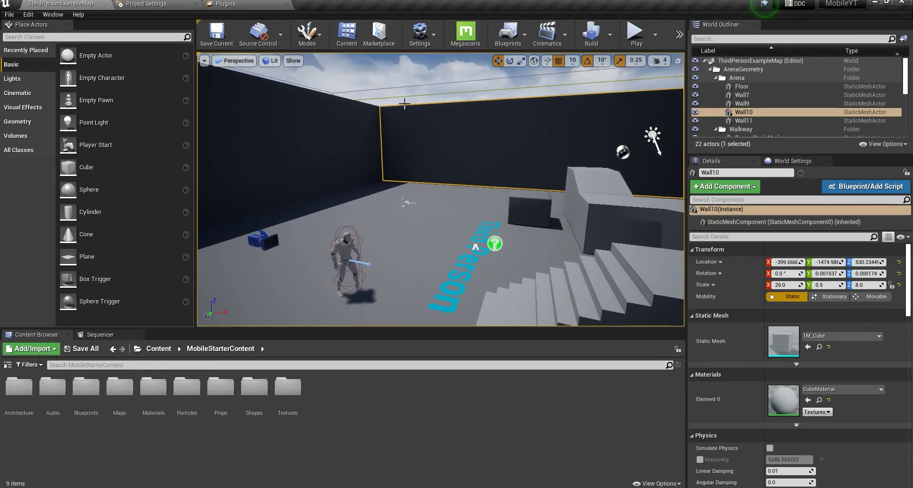
Review the Engine Scalability Settings, then set the Preview Rendering Level to Android Vulkan and look over the level.
left_click(429, 38)
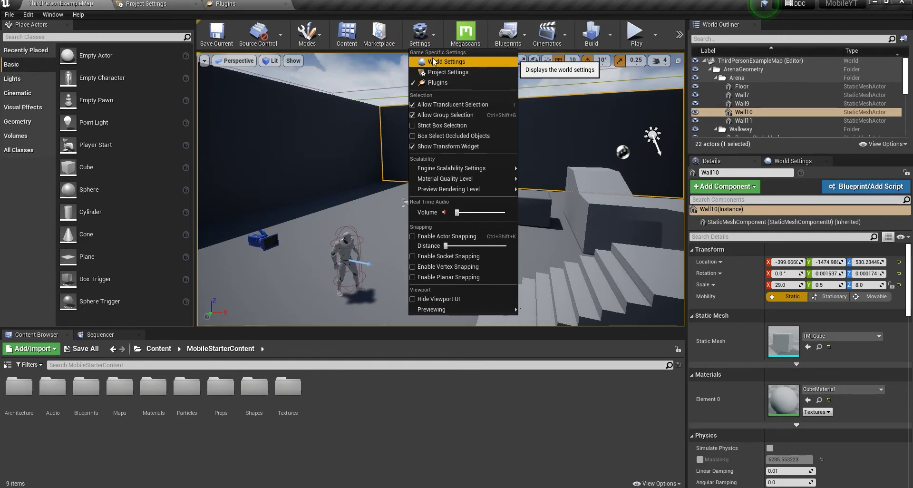
mouse_move(461, 170)
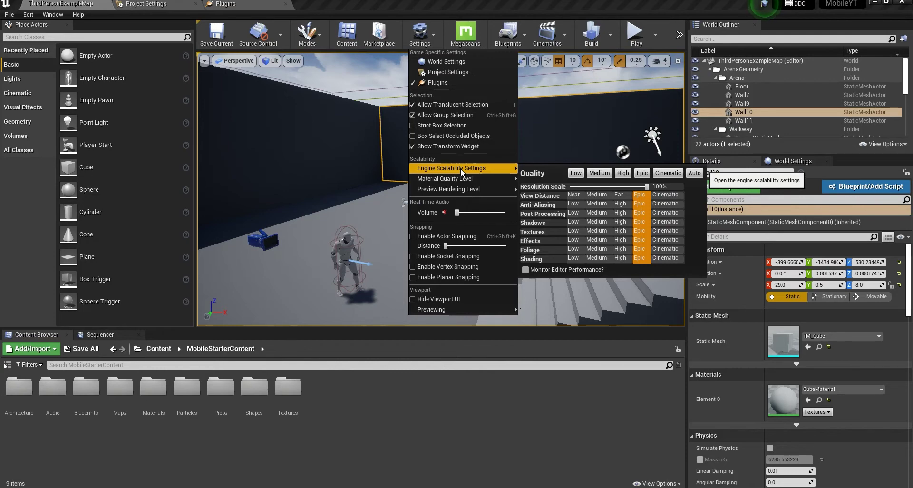
left_click(433, 41)
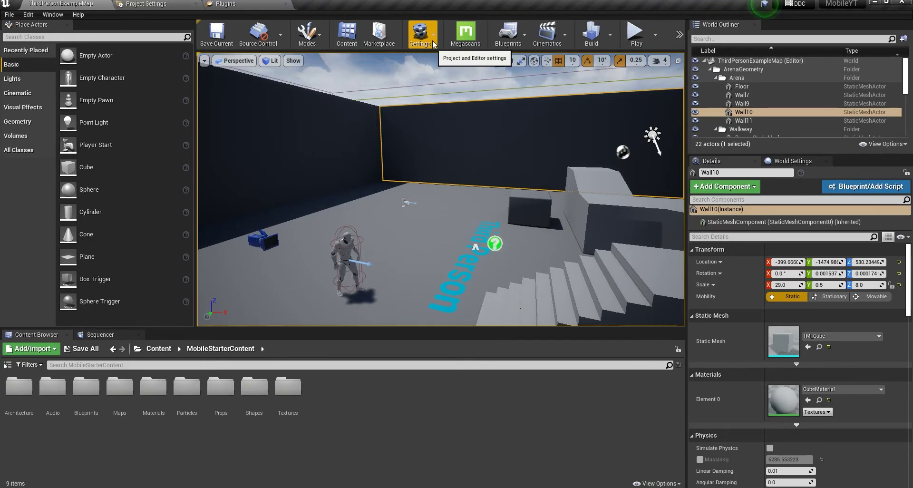
left_click(432, 41)
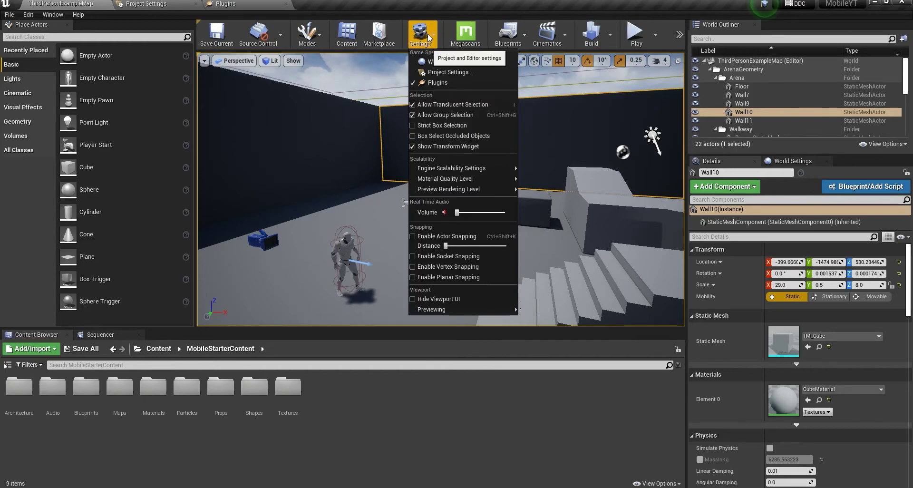
mouse_move(453, 191)
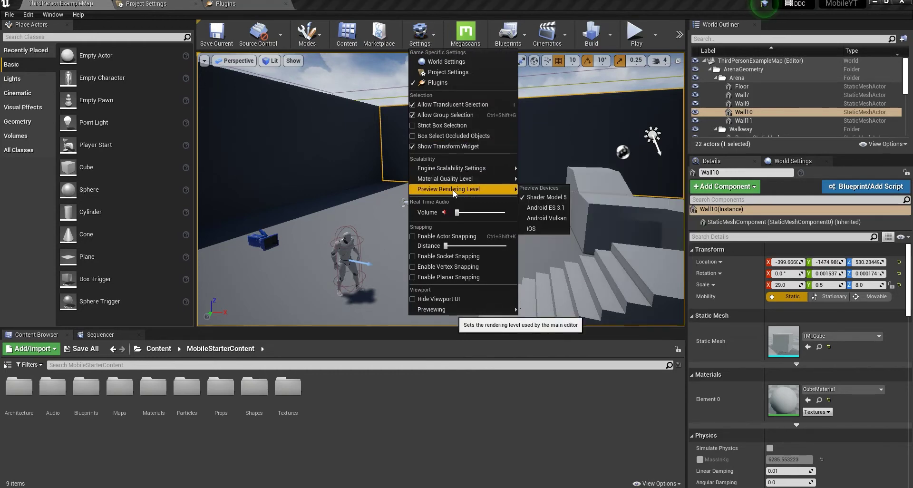
left_click(539, 218)
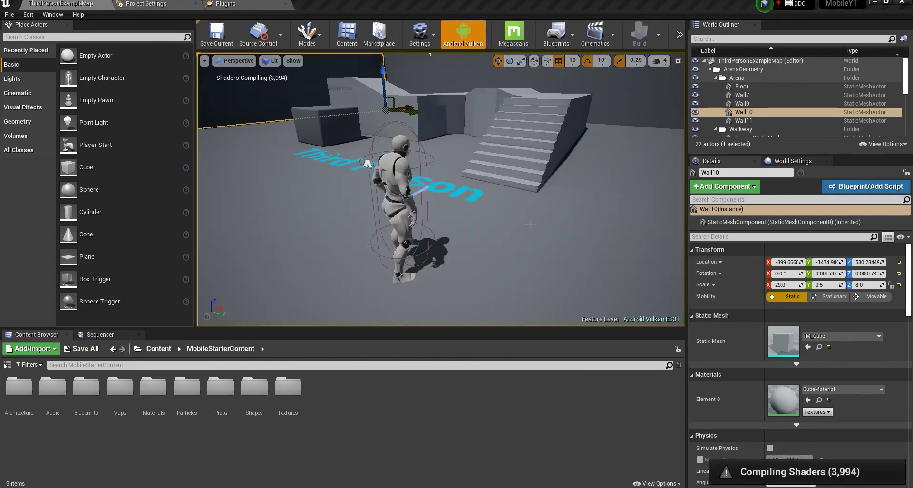
left_click_drag(367, 164, 330, 194)
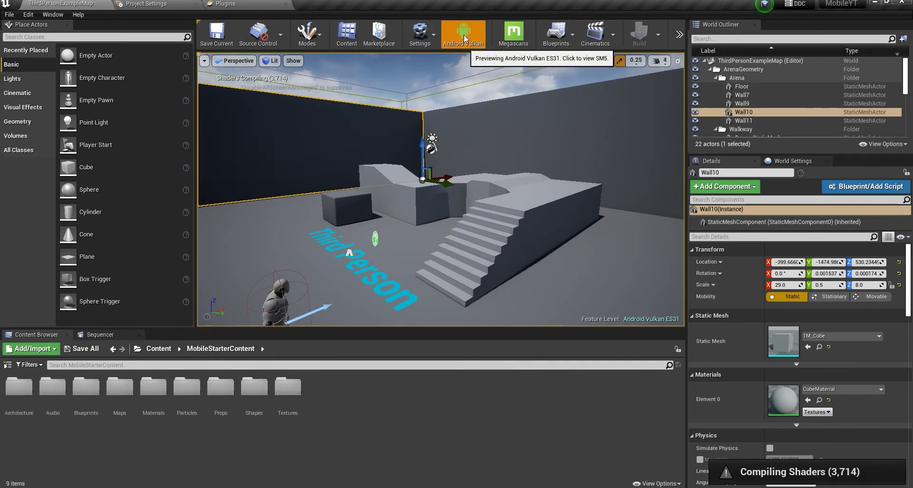
Examine the Third Person floor text in the Shader Complexity view mode, then restore the Lit view.
left_click(275, 63)
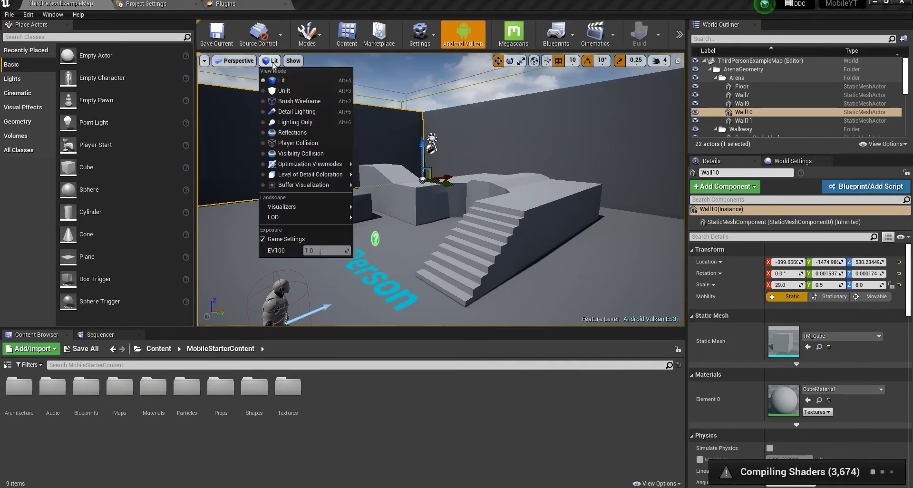
mouse_move(292, 163)
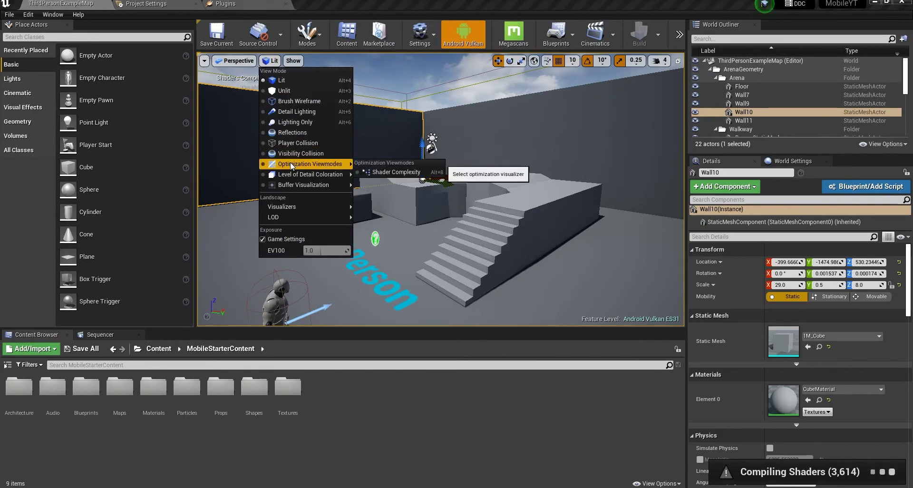
left_click(386, 172)
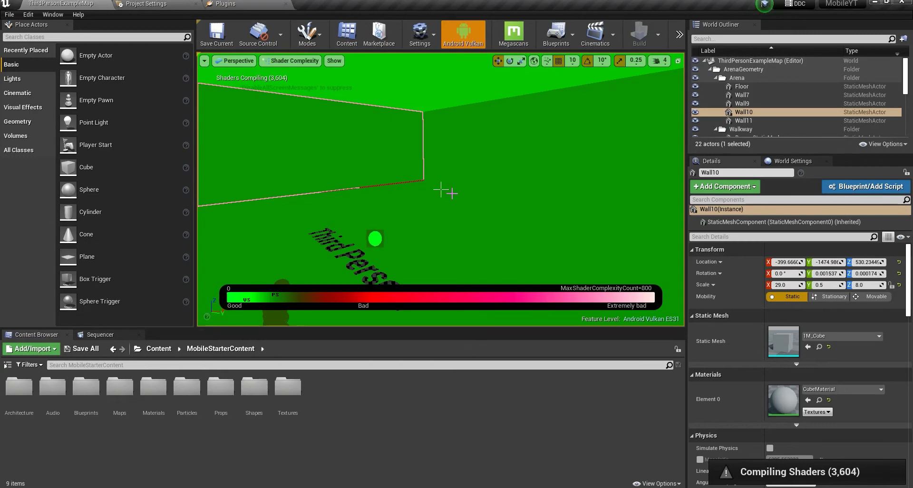
right_click_drag(441, 189, 441, 190)
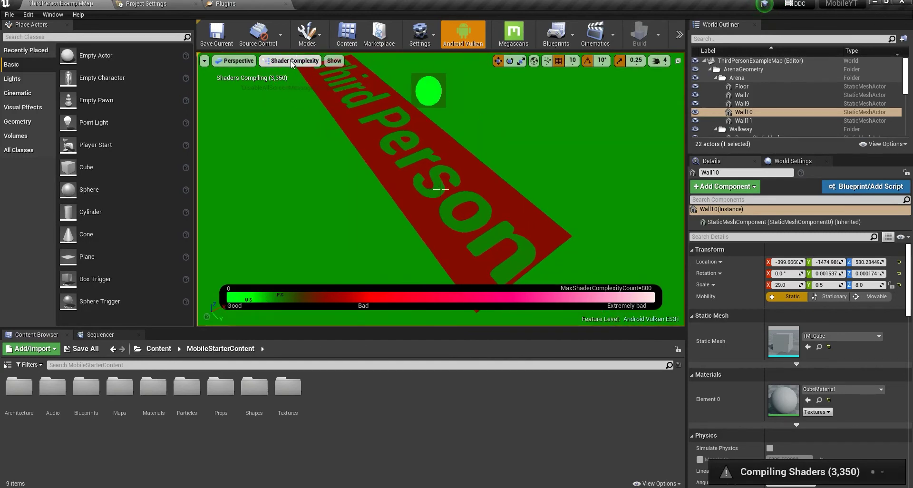
left_click(294, 61)
left_click(275, 81)
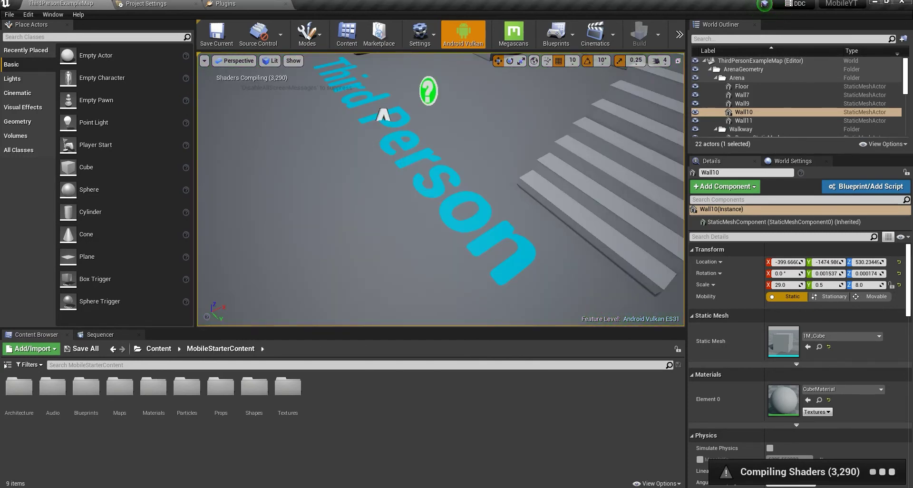
Open the Third Person text's DefaultTextMaterialOpaque material, set its Shading Model to Unlit and apply the change.
left_click(383, 115)
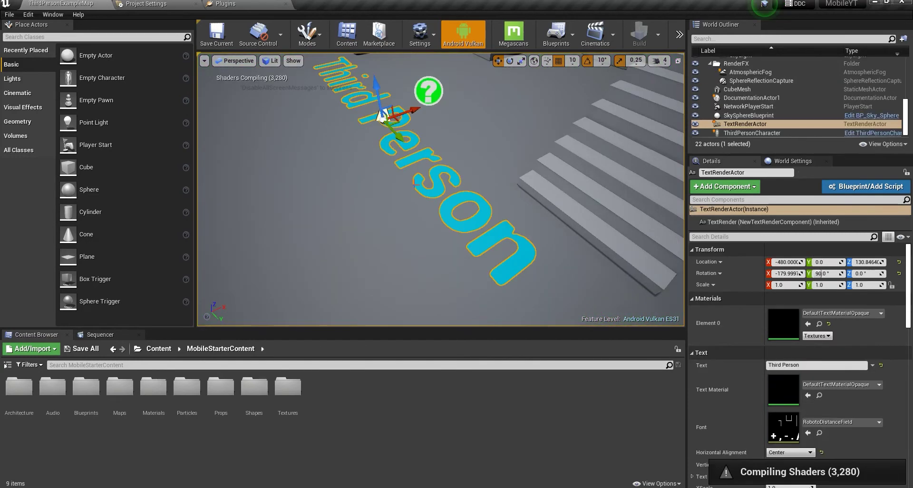
double_click(792, 333)
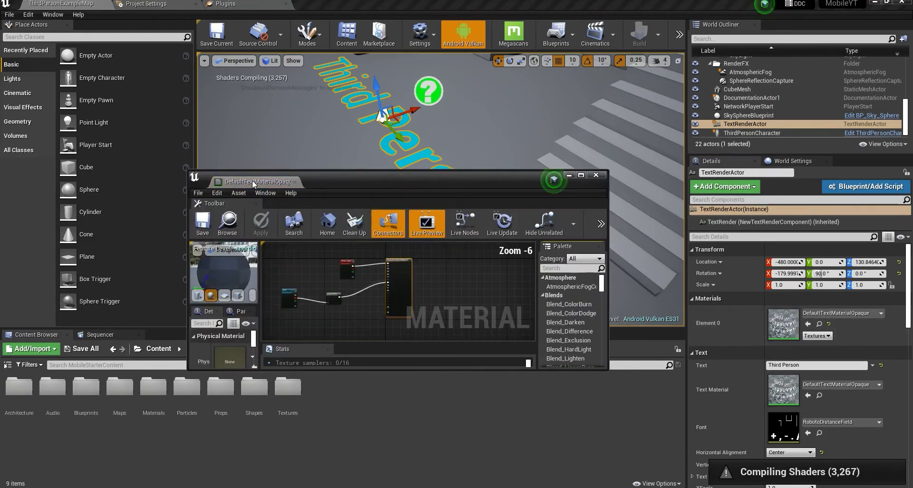
scroll(371, 194, "up", 4)
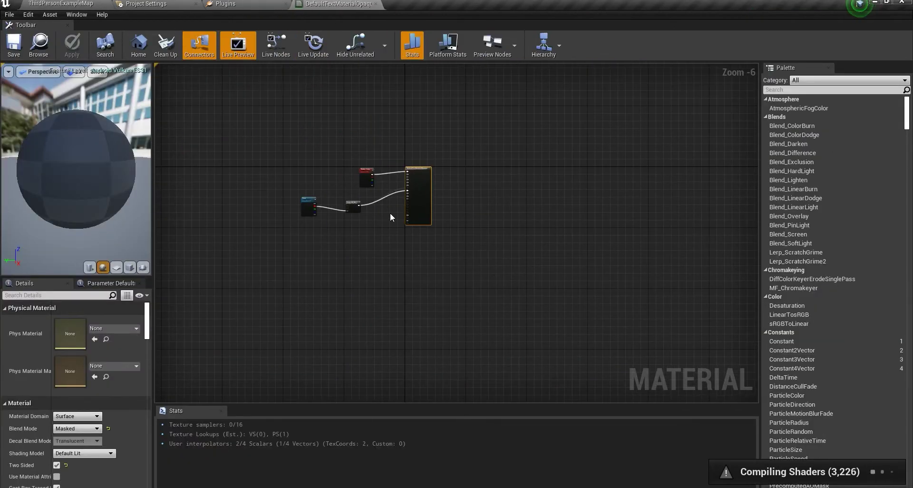
right_click_drag(393, 189, 423, 200)
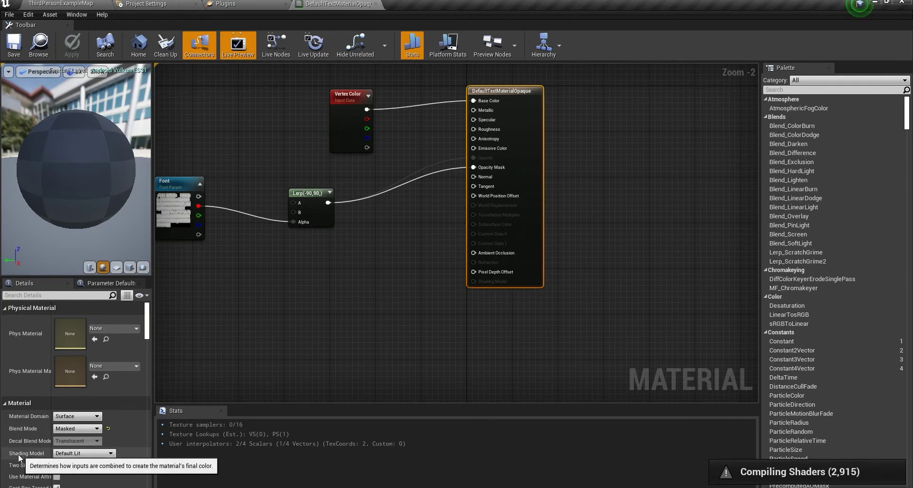
left_click(78, 453)
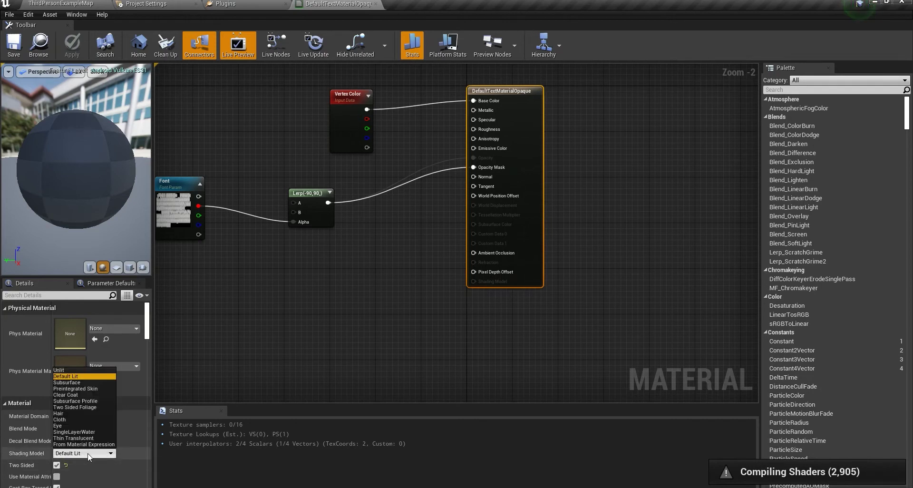
left_click(62, 370)
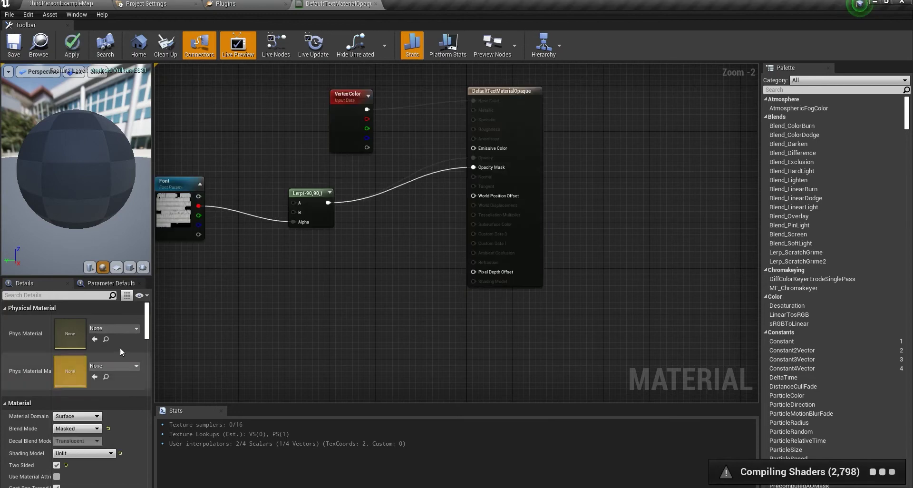
left_click(73, 46)
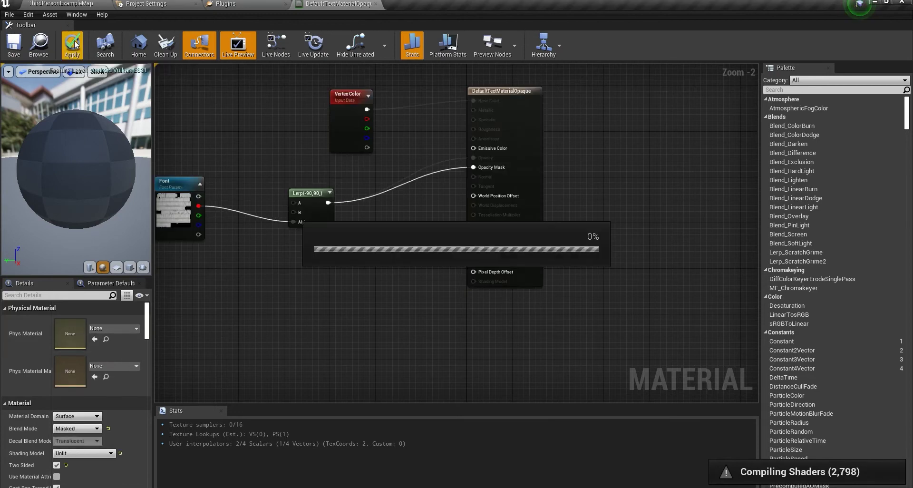
Return to the level and examine how the Third Person text renders with the Unlit material.
left_click(61, 3)
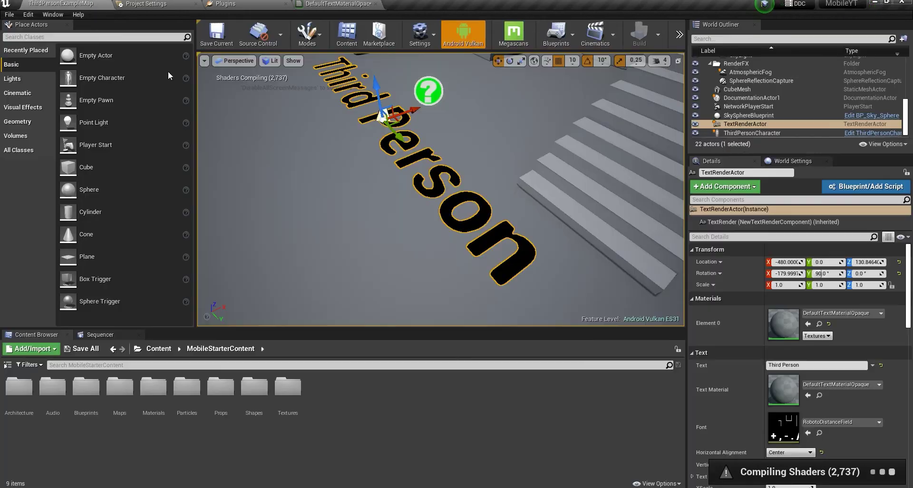
key("s")
right_click_drag(428, 162, 429, 144)
key("w")
left_click(469, 166)
key("a")
right_click_drag(469, 167, 523, 166)
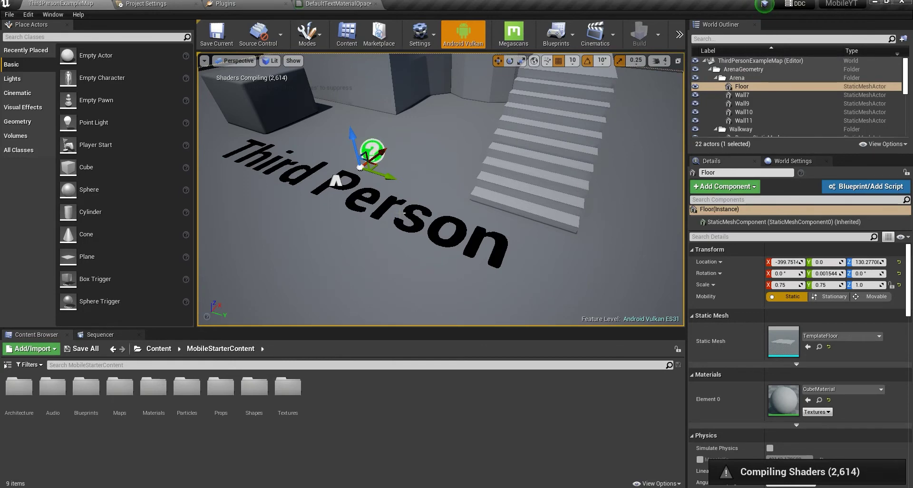
Connect Vertex Color to the Emissive Color input of DefaultTextMaterialOpaque, apply the material and check the text in the level.
left_click(337, 4)
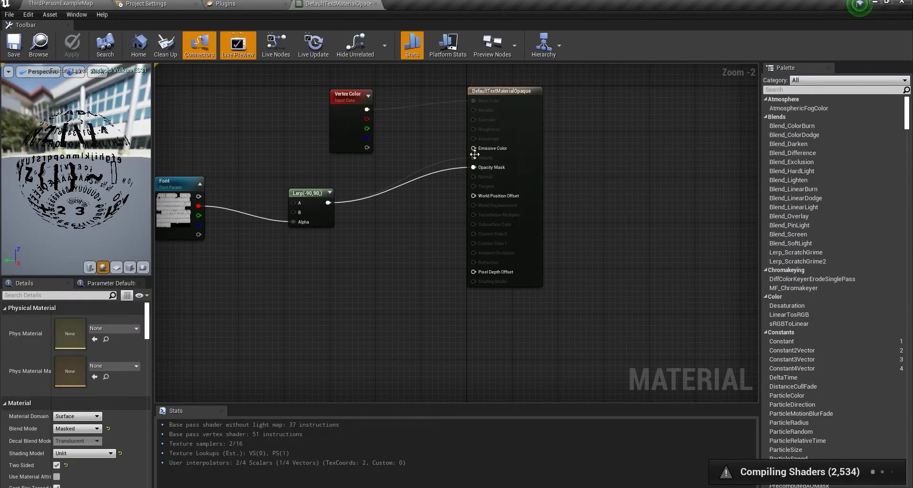
left_click_drag(366, 110, 478, 151)
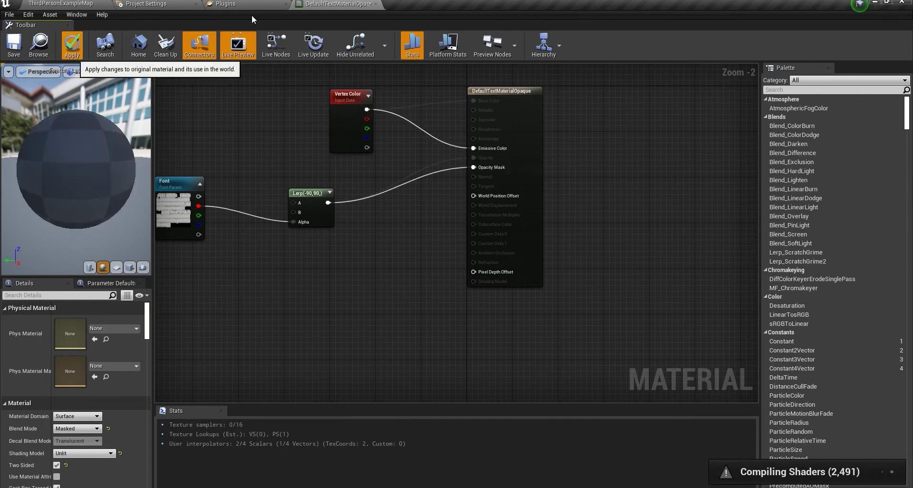
left_click(72, 45)
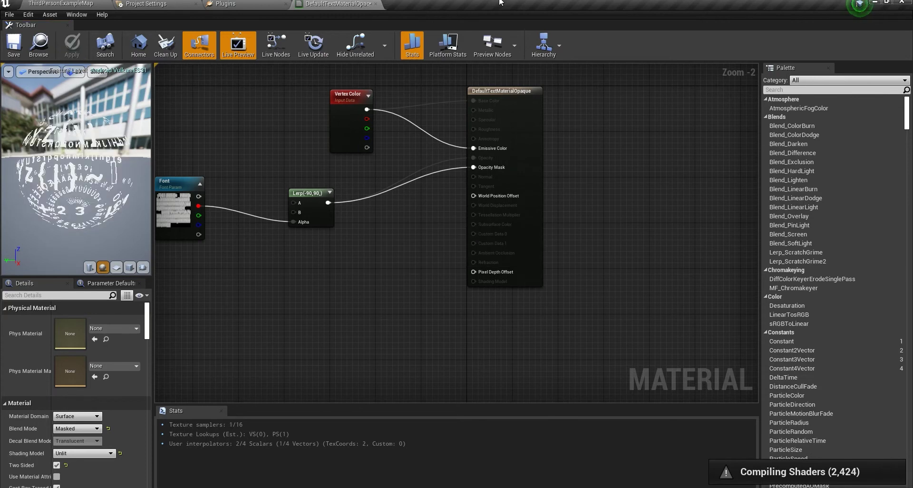
left_click(28, 3)
right_click_drag(473, 233, 438, 232)
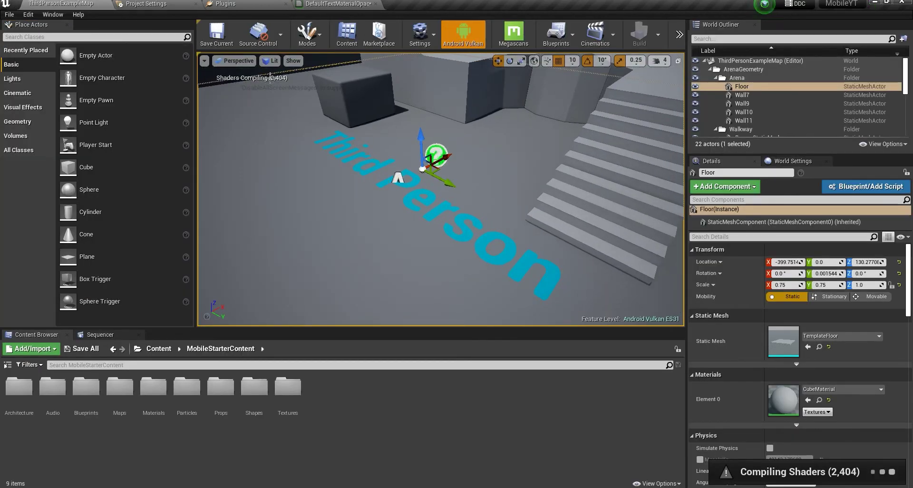
Recheck the shader complexity of the Third Person text with its Unlit emissive material, then switch back to Lit.
left_click(271, 61)
mouse_move(293, 164)
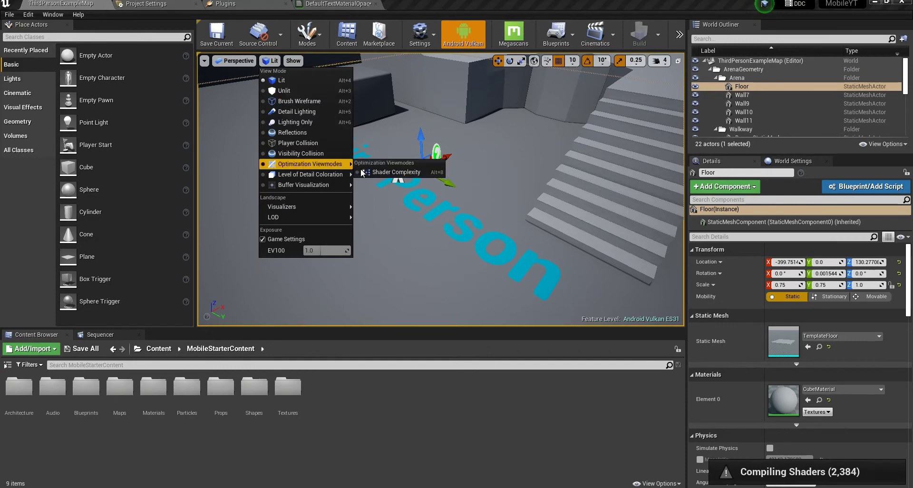
left_click(393, 171)
right_click_drag(441, 189, 441, 189)
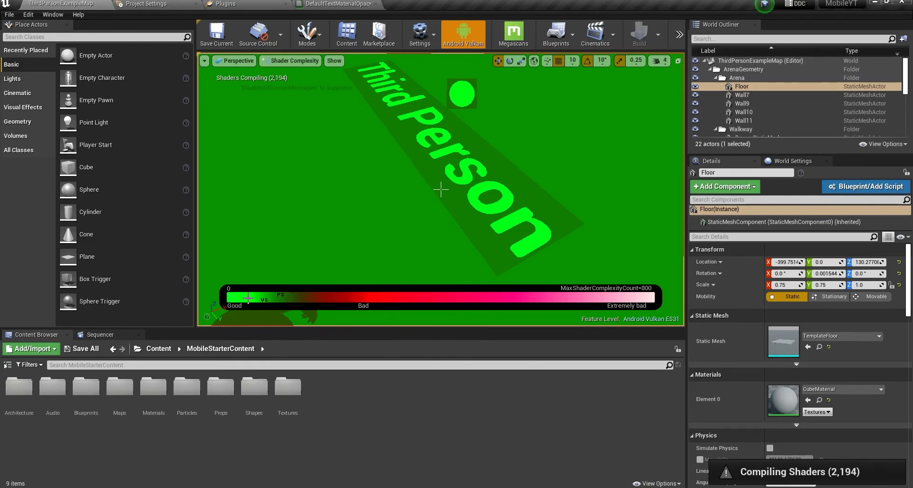
left_click(280, 61)
left_click(280, 82)
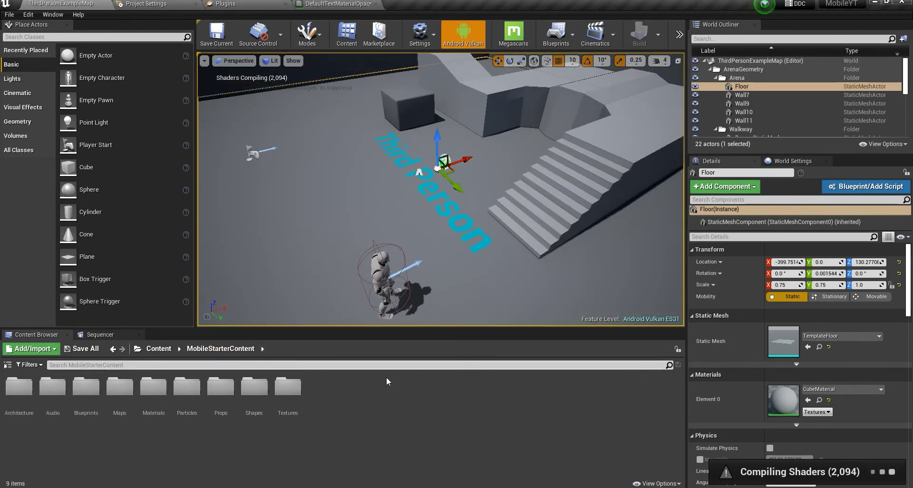
Open the M_Glass material from the Materials folder of MobileStarterContent and bring its parameter nodes into view.
left_click(159, 349)
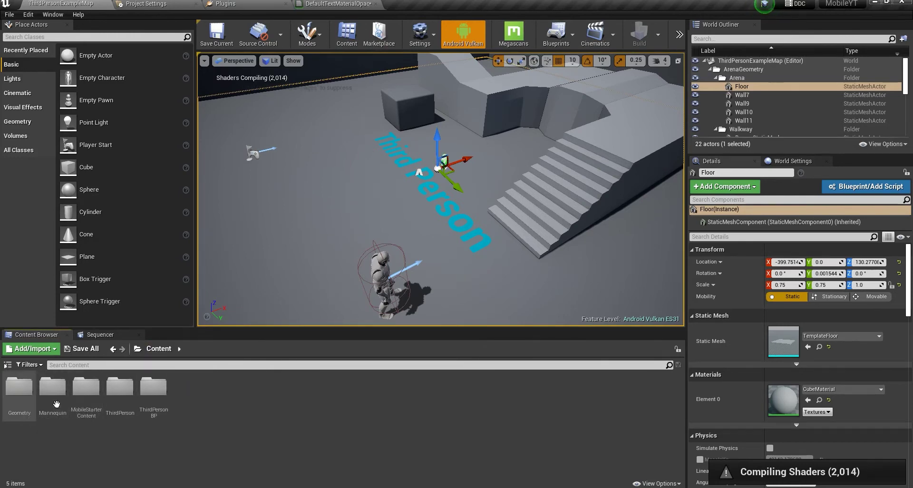
double_click(95, 400)
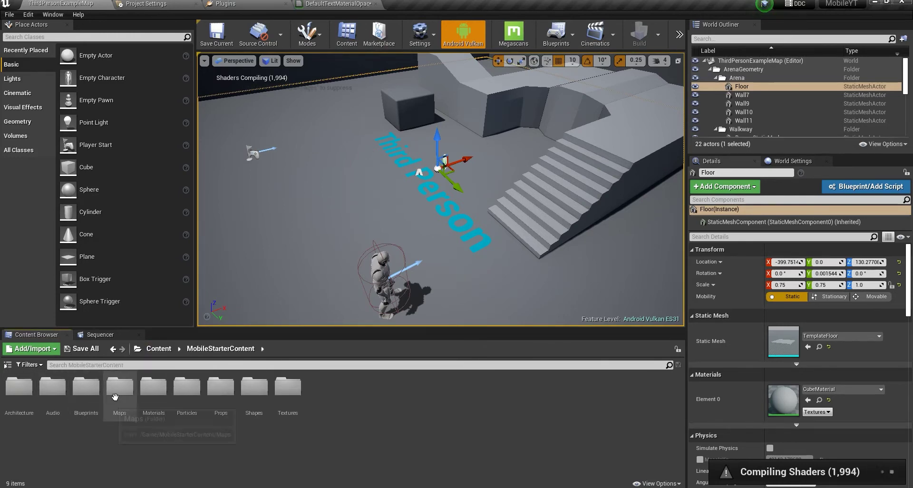
double_click(153, 388)
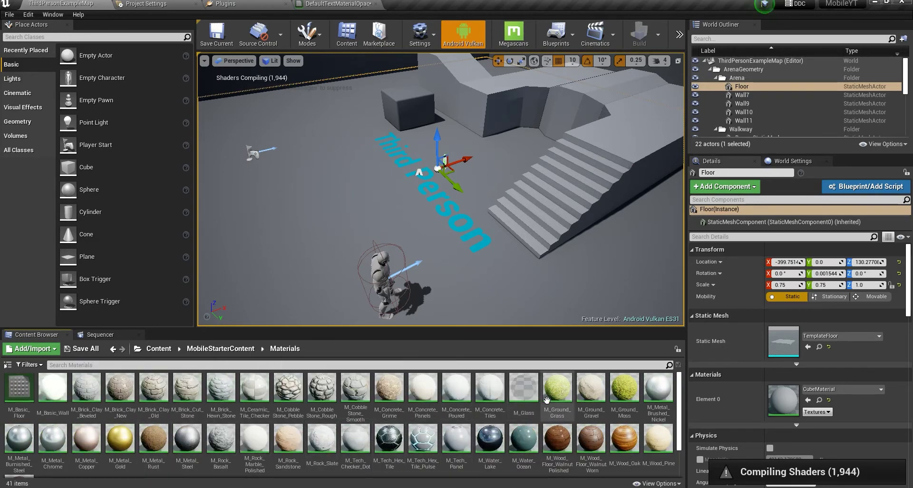
left_click(524, 389)
double_click(524, 389)
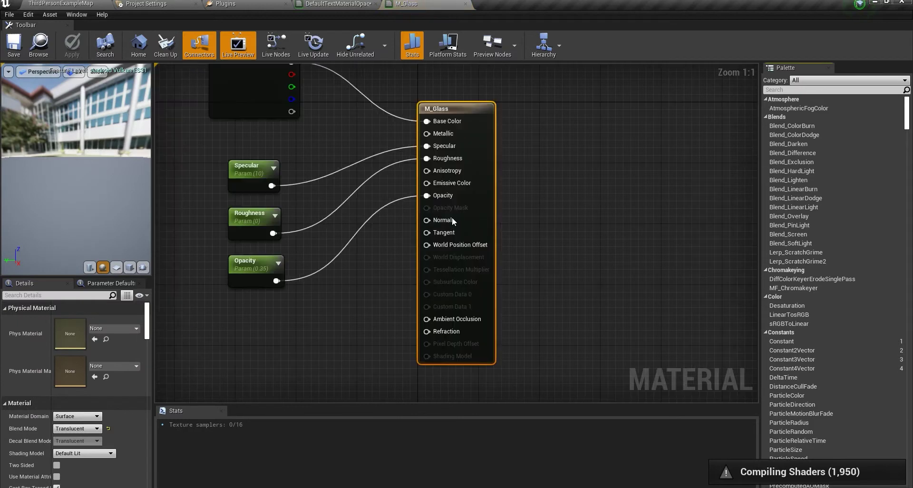
right_click_drag(349, 233, 400, 229)
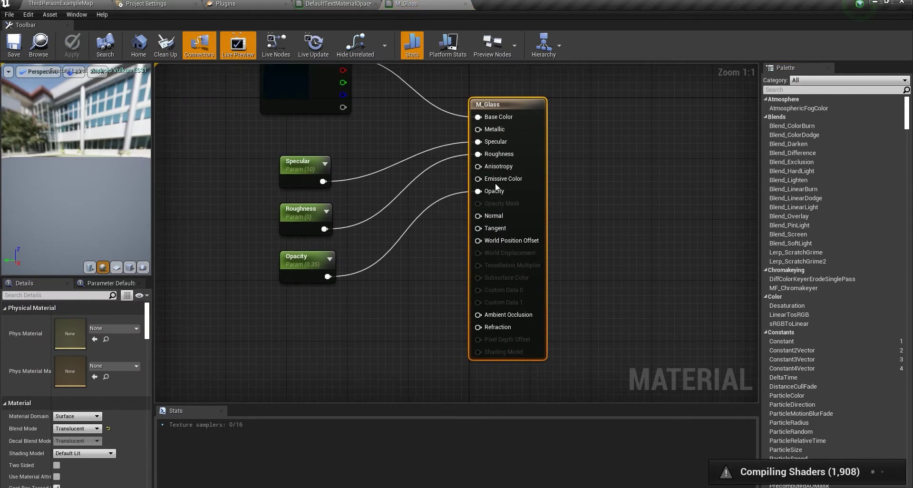
Return to the level and apply the M_Glass material to the cube beside the Third Person text.
left_click(73, 3)
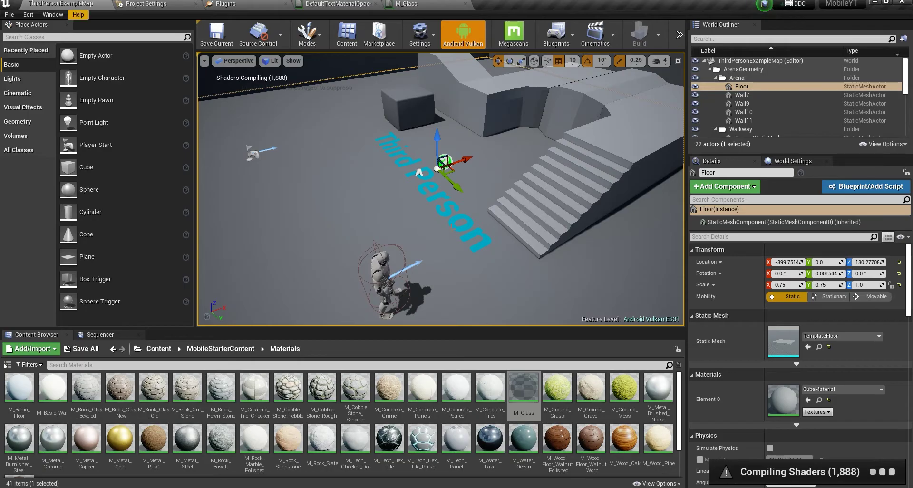
right_click_drag(428, 190, 429, 149)
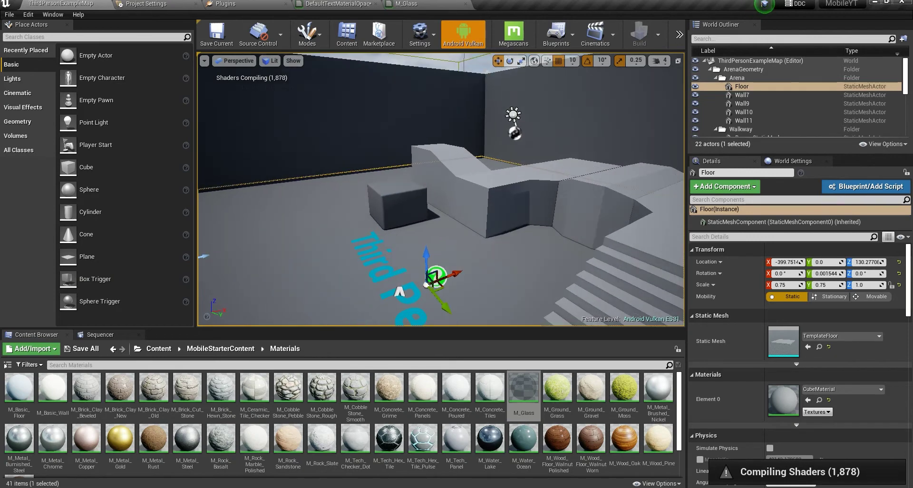
left_click_drag(521, 383, 399, 210)
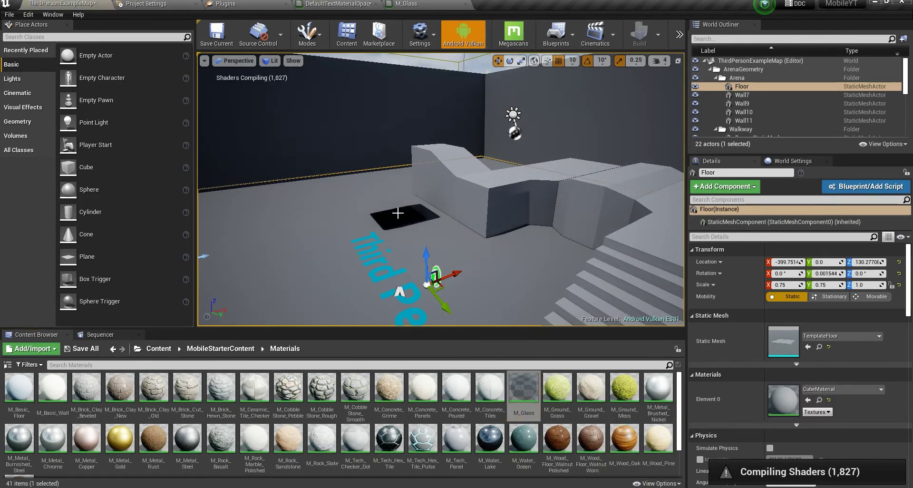
Examine the glass cube up close in the Shader Complexity view mode.
right_click_drag(400, 288, 366, 285)
left_click(271, 60)
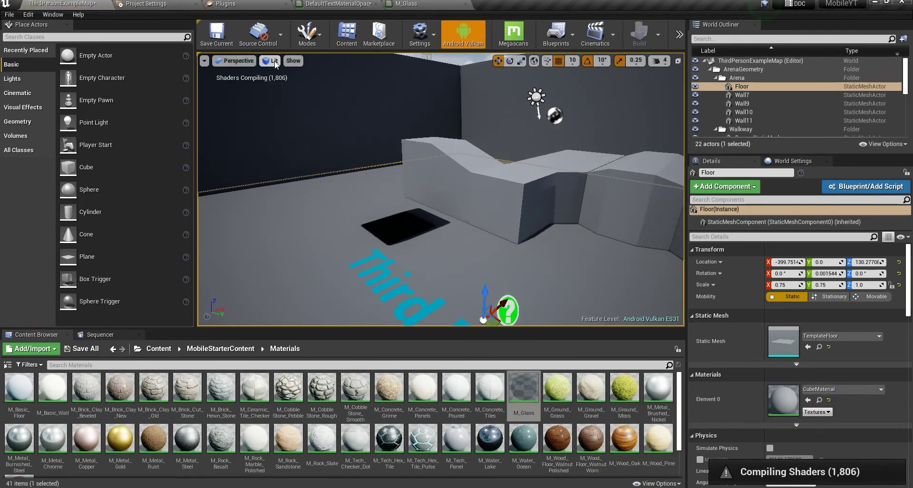
mouse_move(293, 164)
left_click(390, 172)
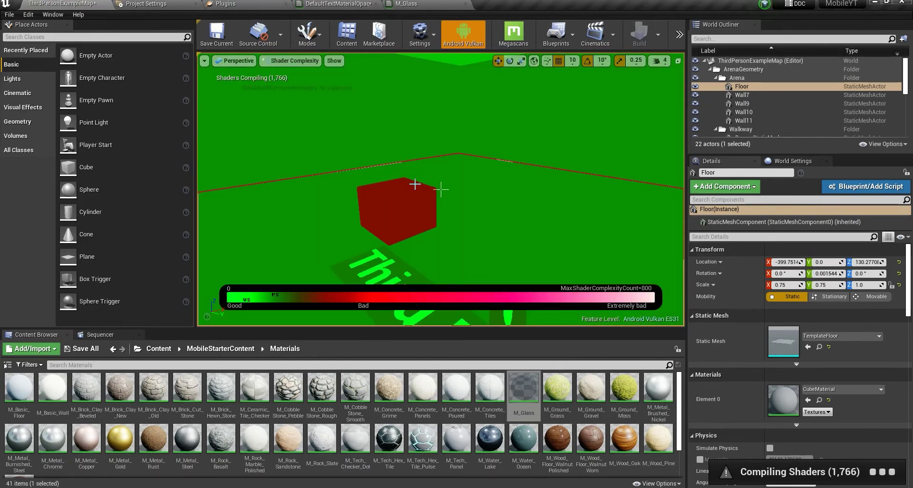
scroll(441, 189, "up", 10)
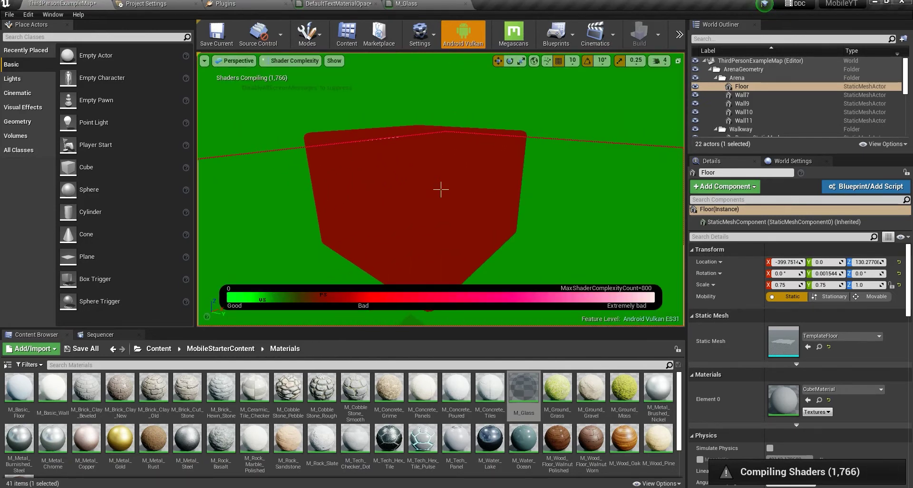
right_click_drag(416, 267, 421, 266)
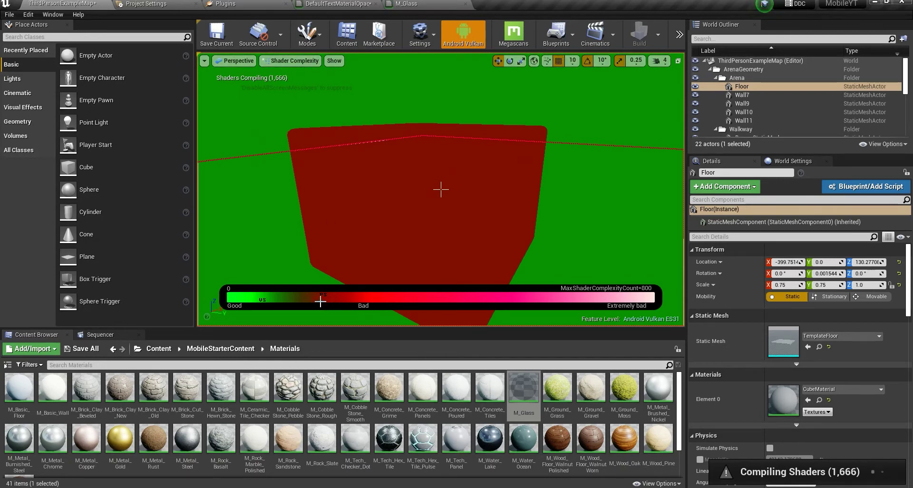
Set M_Glass's Shading Model to Unlit, connect ColorGlass to its Emissive Color input and apply the material.
left_click(419, 6)
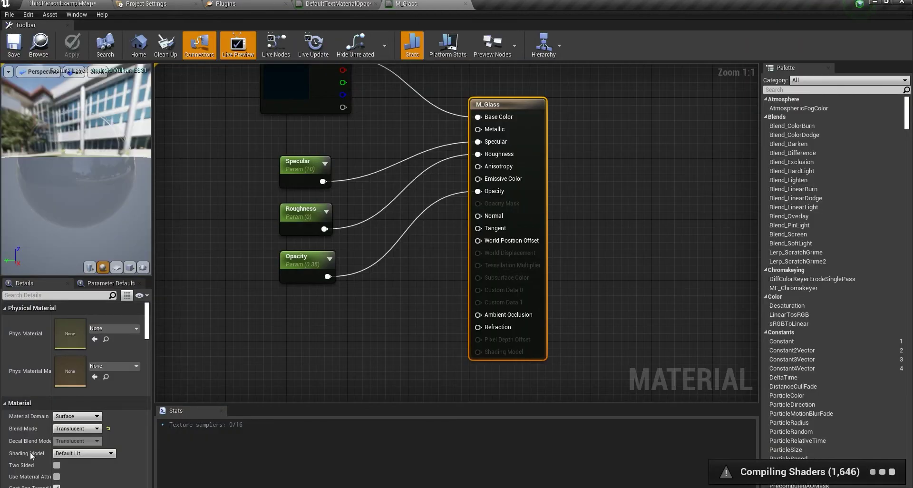
left_click(82, 453)
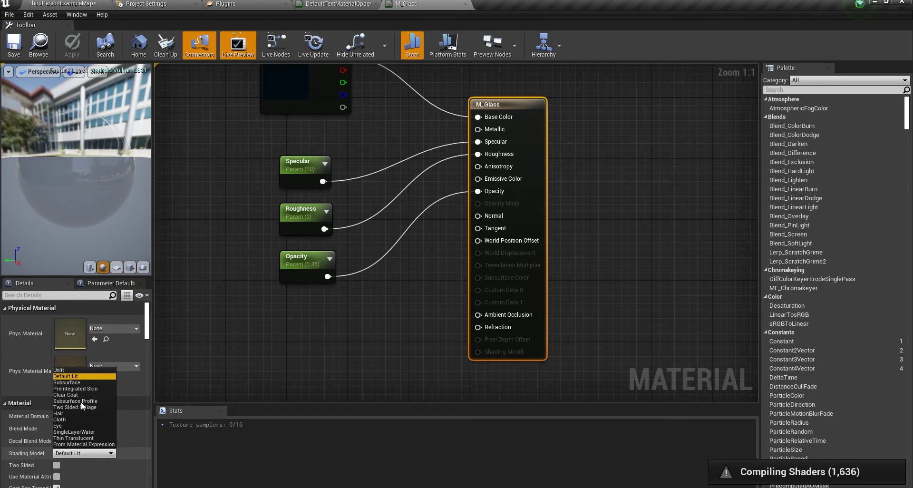
left_click(69, 370)
right_click_drag(377, 66, 393, 150)
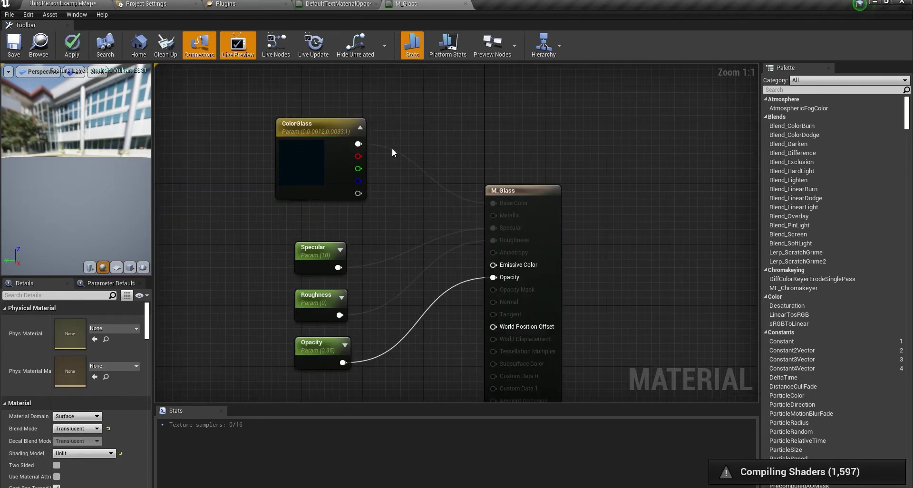
left_click_drag(358, 144, 493, 264)
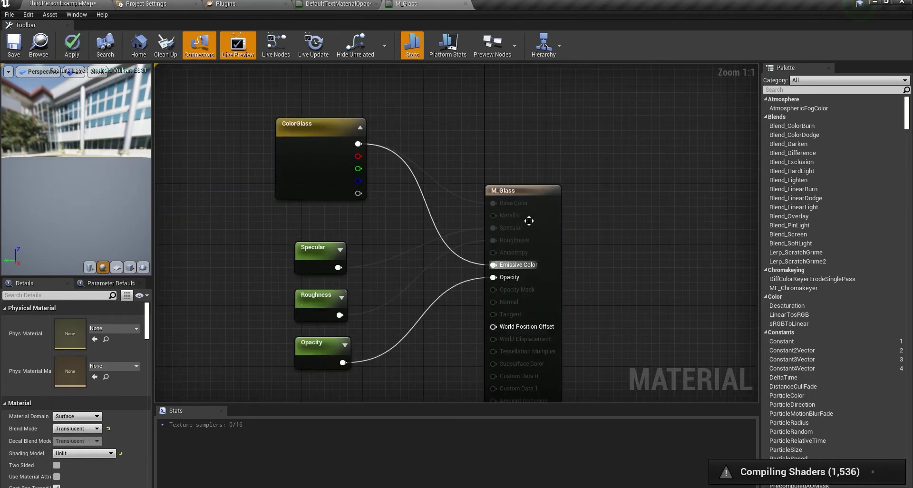
left_click(71, 45)
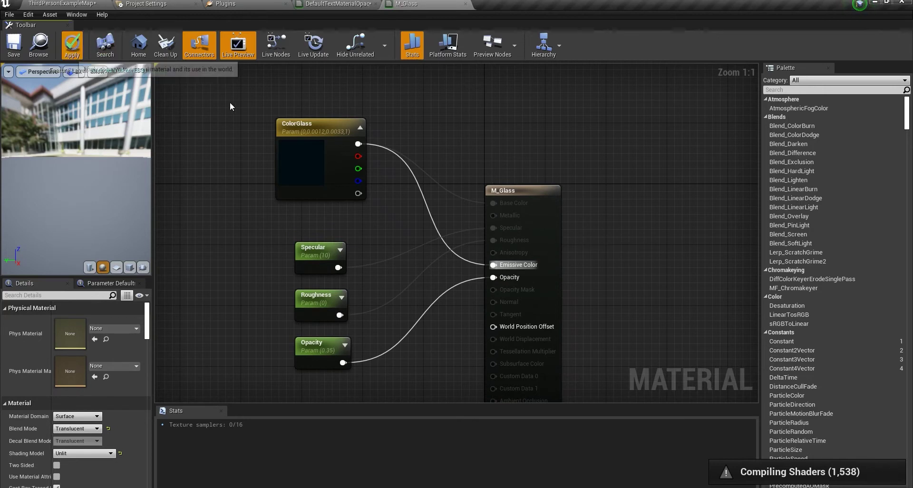
Check the Unlit glass cube's shader complexity in the level, then inspect the cube in Lit mode.
left_click(81, 3)
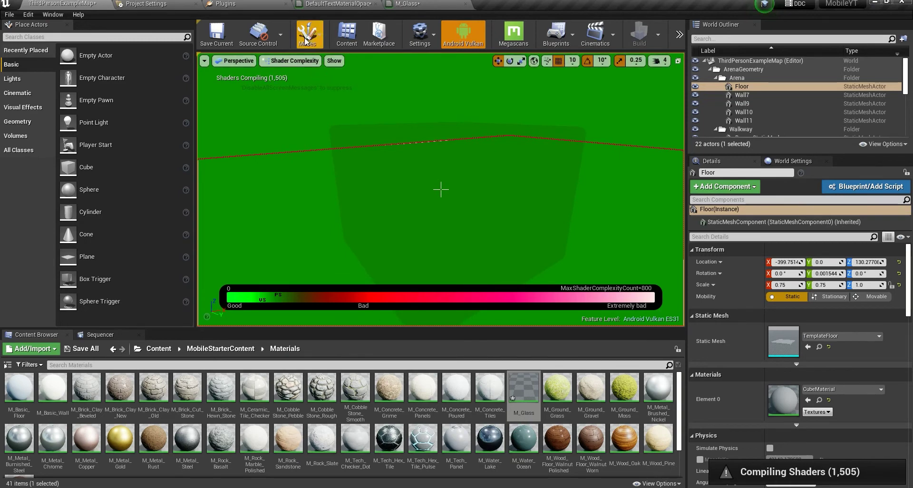
left_click(294, 60)
left_click(286, 81)
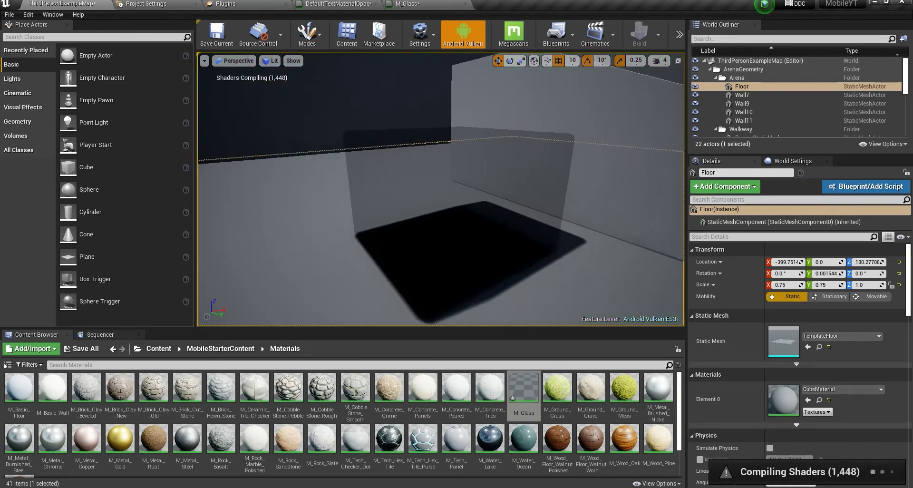
mouse_move(441, 191)
right_mouse_down()
mouse_move(471, 189)
mouse_move(424, 186)
right_mouse_up()
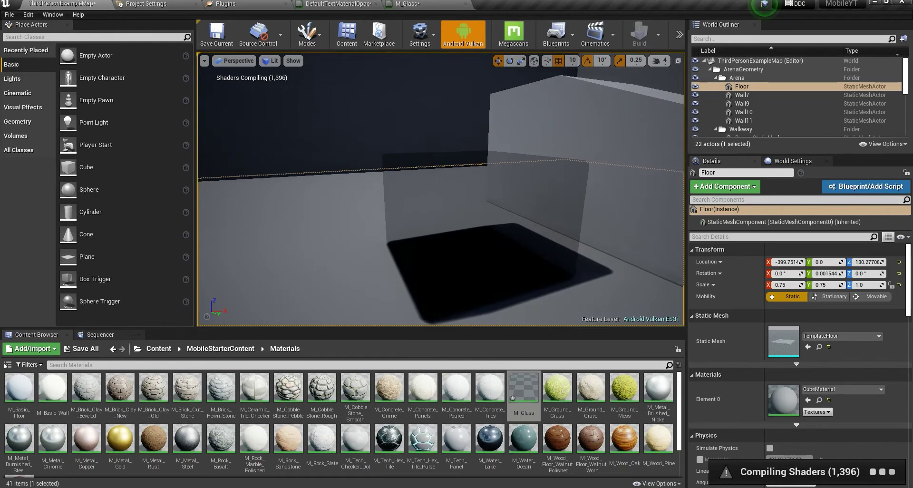
Review the M_Glass node graph and the inputs available under the Unlit shading model.
left_click(408, 4)
right_click_drag(467, 303, 464, 214)
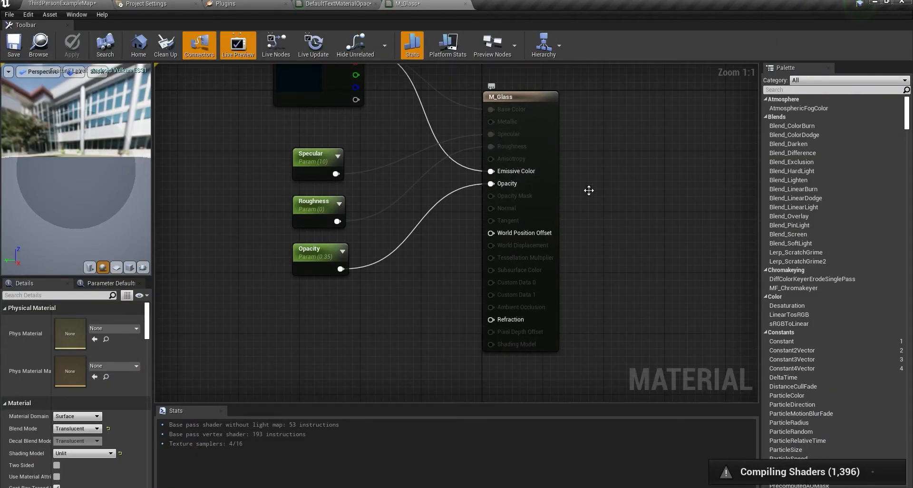
right_click_drag(563, 160, 589, 220)
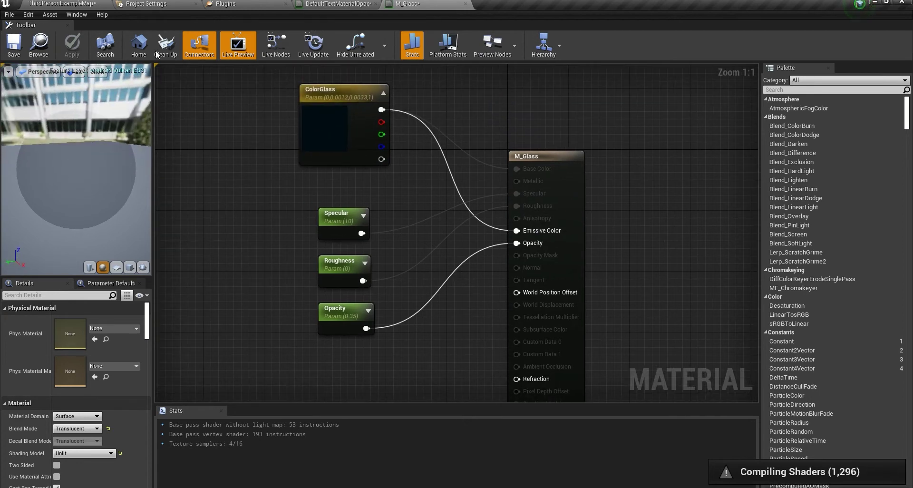
Compare the Unlit glass cube in Lit and Shader Complexity modes in the level, ending in Lit.
left_click(76, 3)
right_click_drag(300, 102, 300, 101)
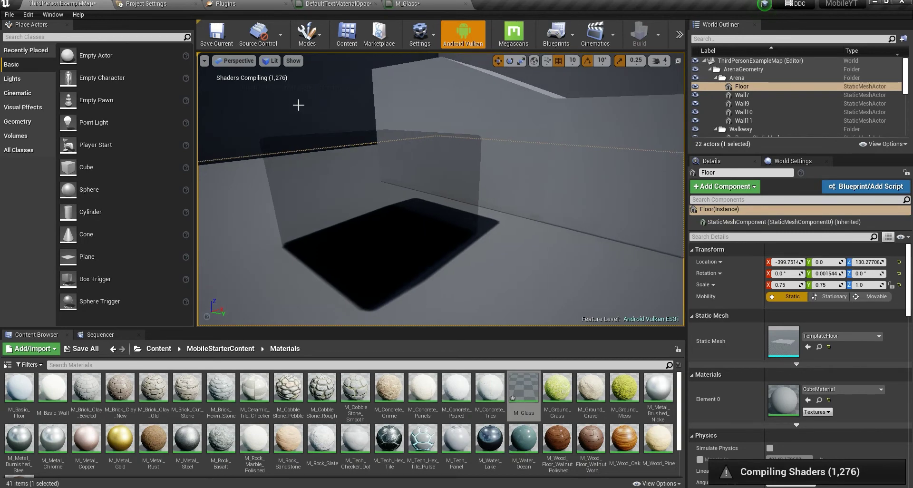
left_click(270, 60)
mouse_move(305, 164)
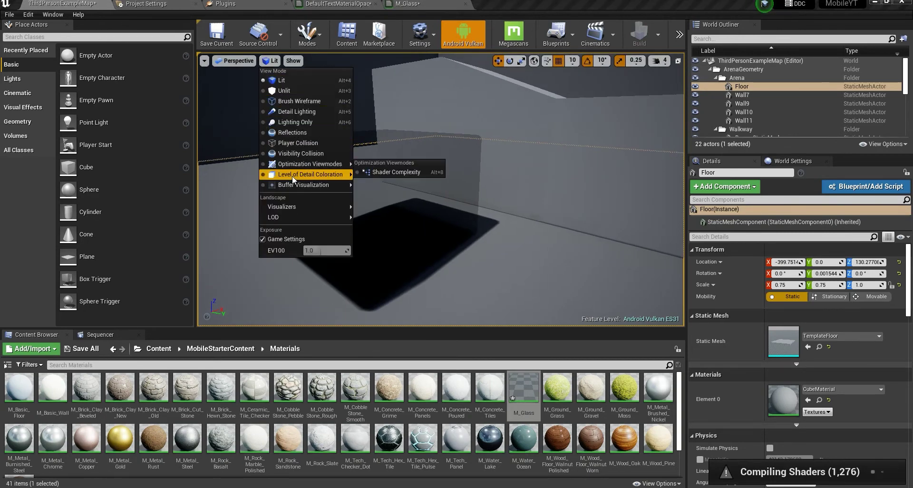
left_click(382, 172)
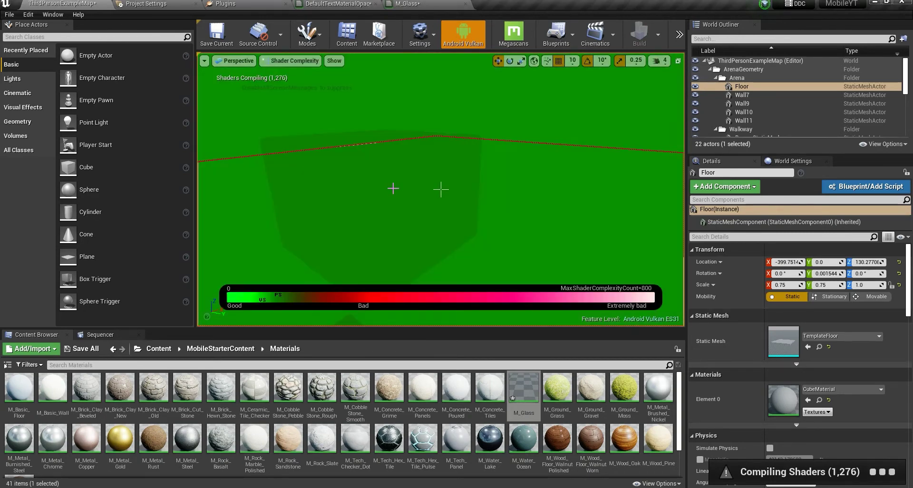
right_click_drag(441, 189, 441, 190)
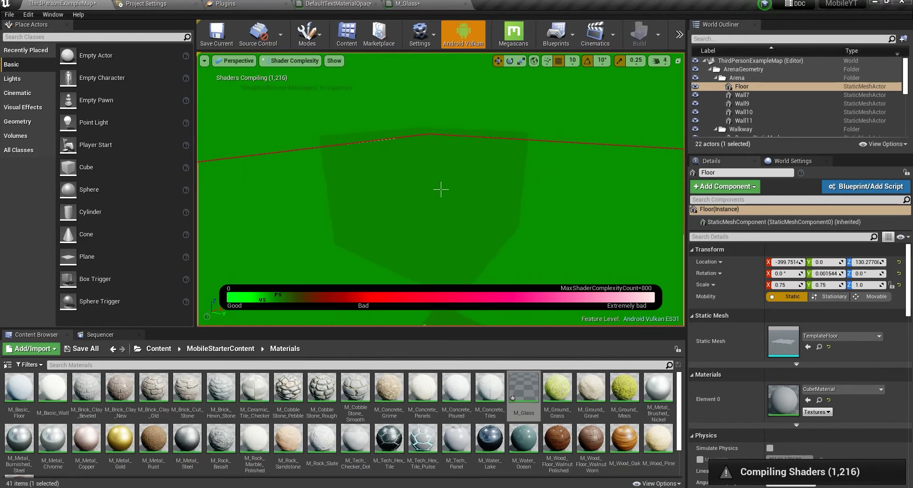
left_click(298, 61)
left_click(295, 88)
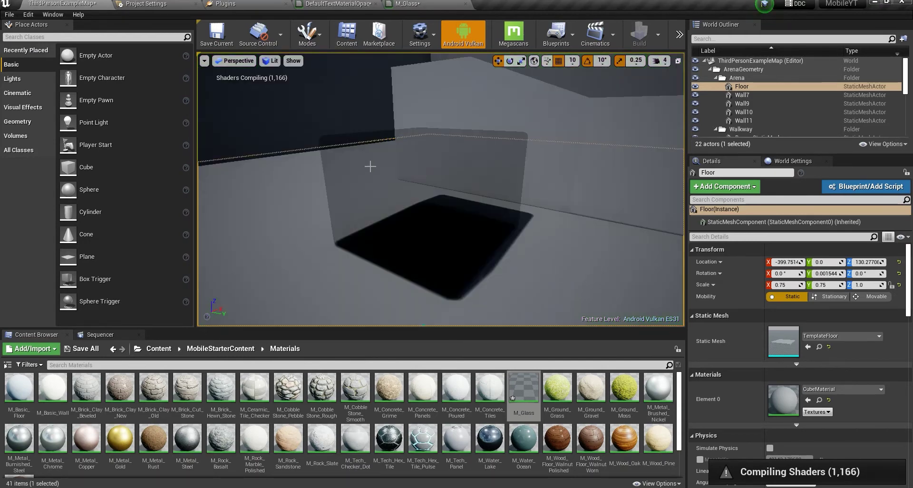
Select the arena's staircase and open its Linear_Stair_StaticMesh in the Static Mesh Editor.
key("f")
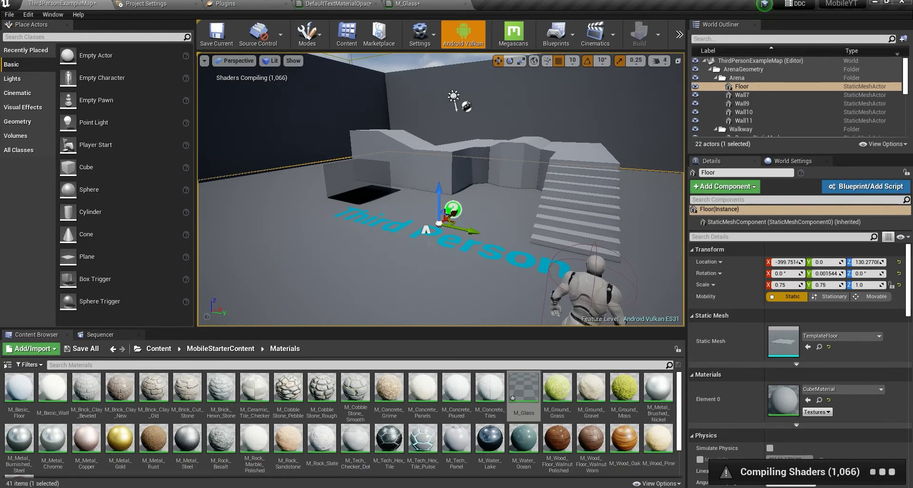
left_click_drag(438, 208, 339, 198)
left_click(417, 200)
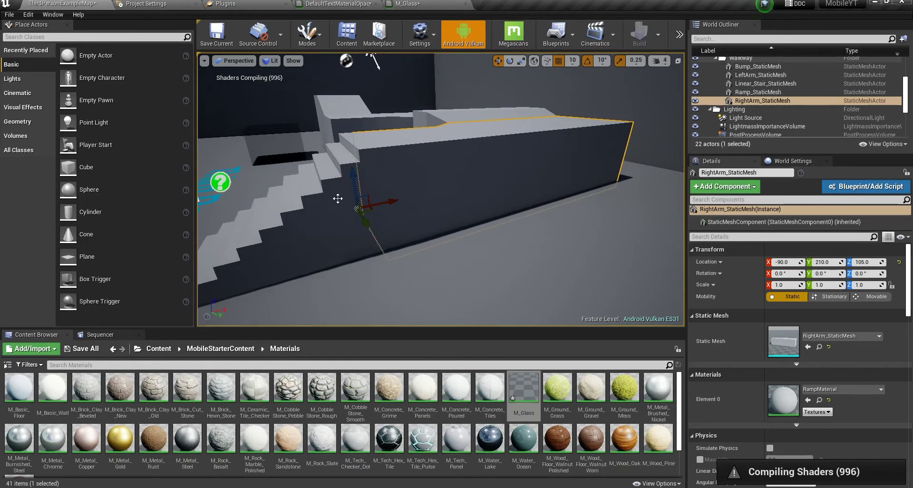
left_click(314, 199)
key("f")
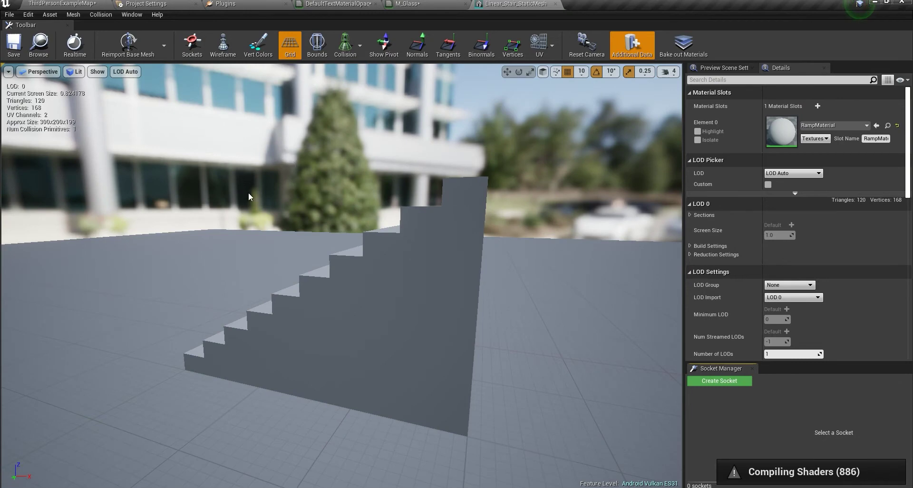
Examine the staircase mesh's triangle and vertex statistics, its placement in the level and its LOD preview options.
left_click_drag(253, 198, 78, 120)
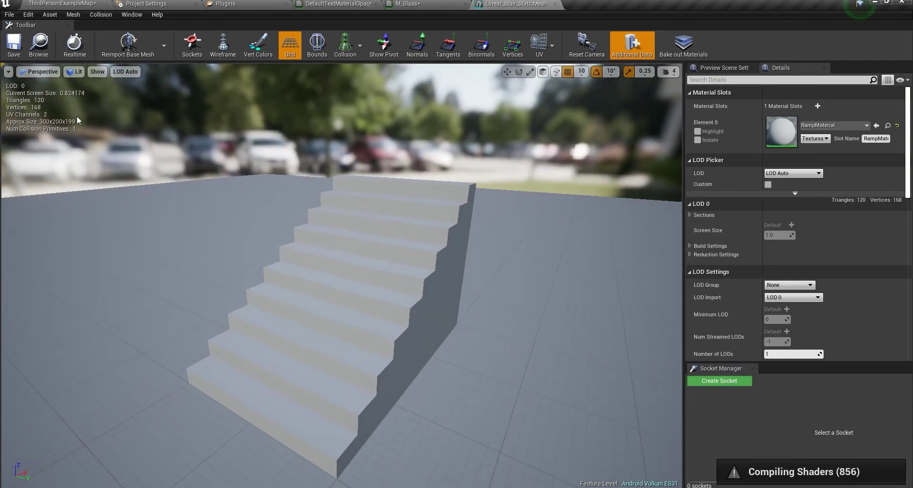
left_click(64, 4)
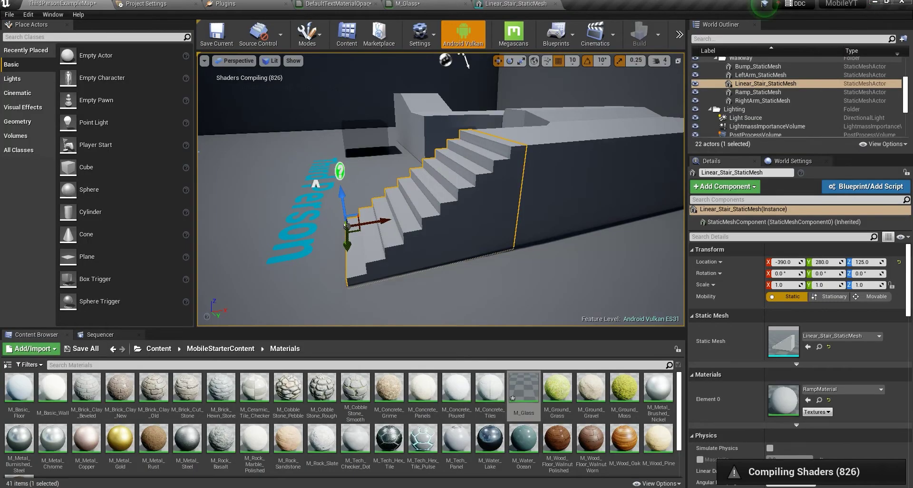
left_click(517, 4)
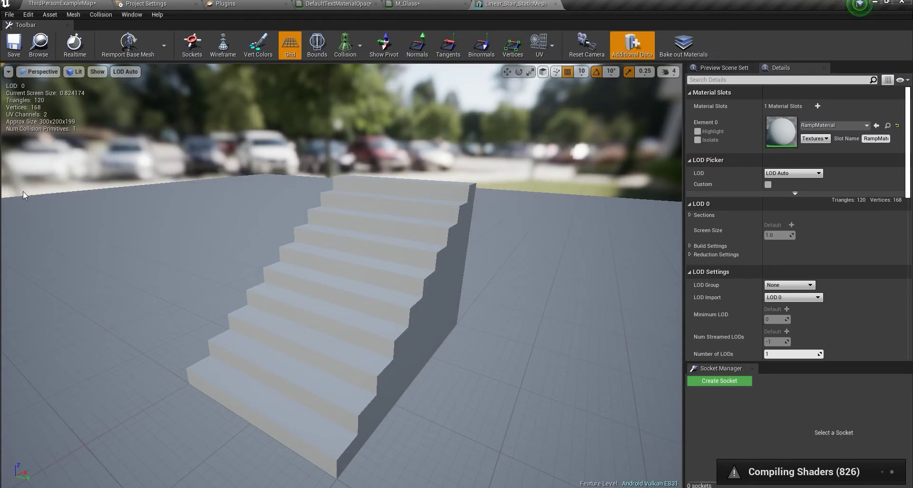
left_click(126, 72)
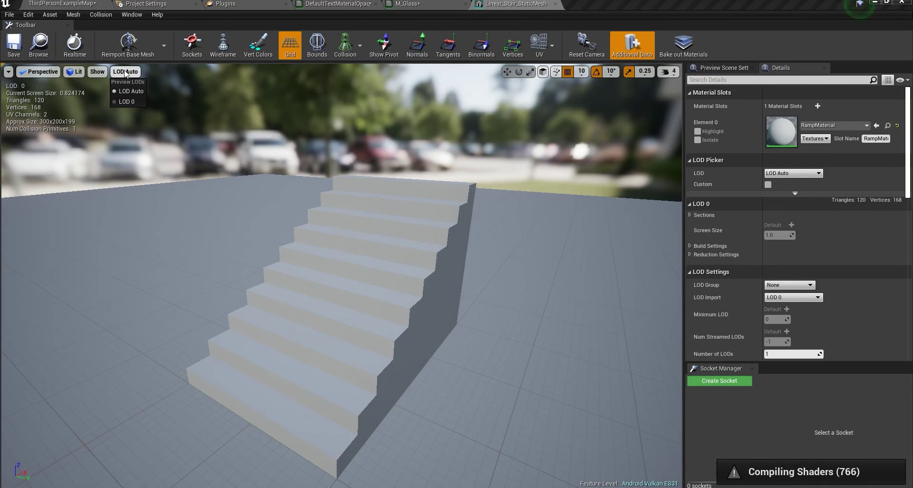
left_click(144, 102)
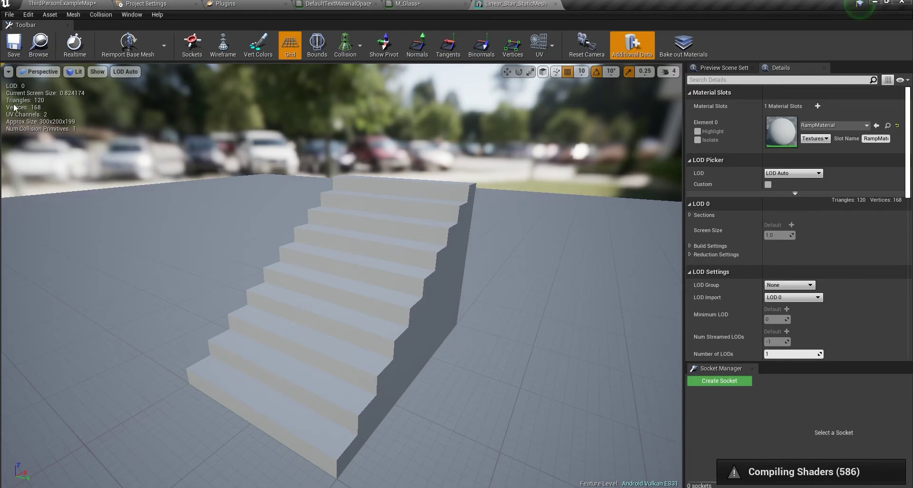
Disable Auto Compute LOD Distance for the staircase mesh, set its Number of LODs to 8 and apply the changes.
left_click_drag(459, 259, 438, 263)
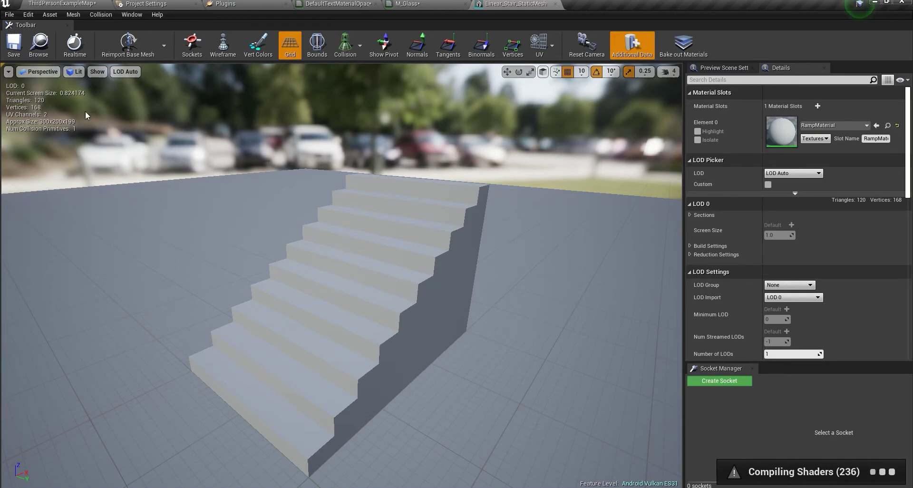
scroll(855, 279, "down", 1)
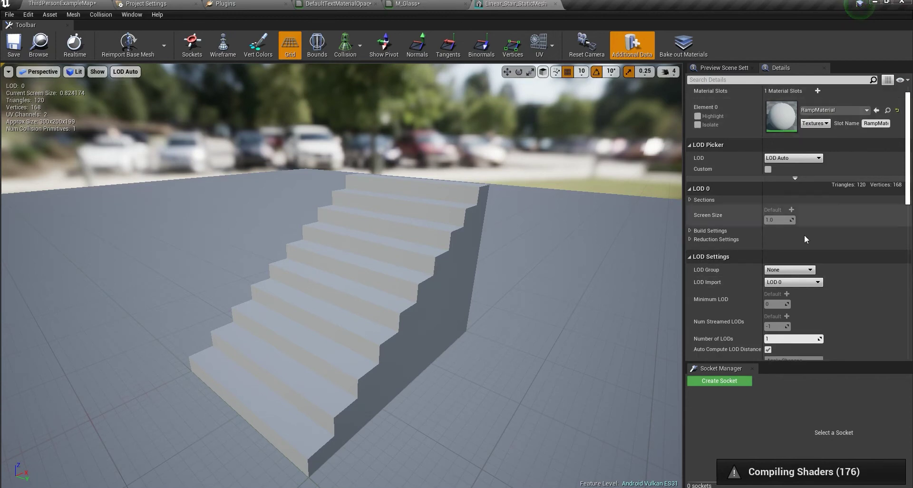
scroll(811, 281, "down", 3)
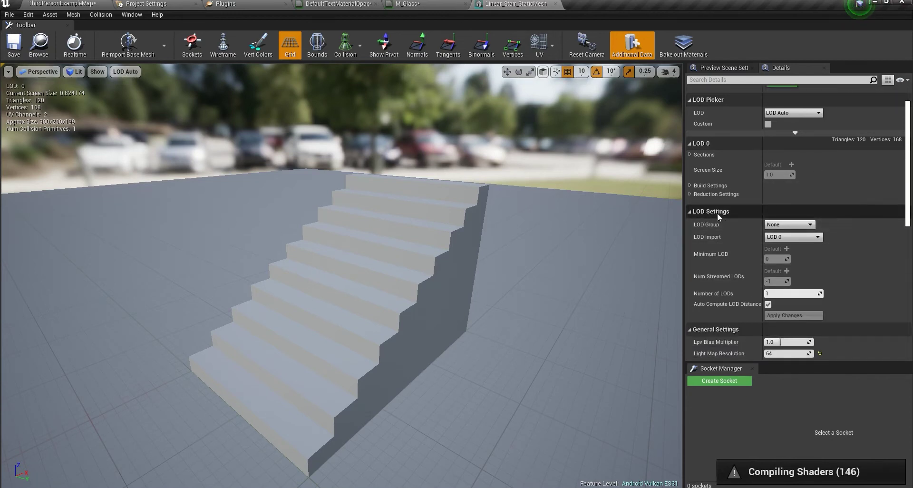
left_click(768, 305)
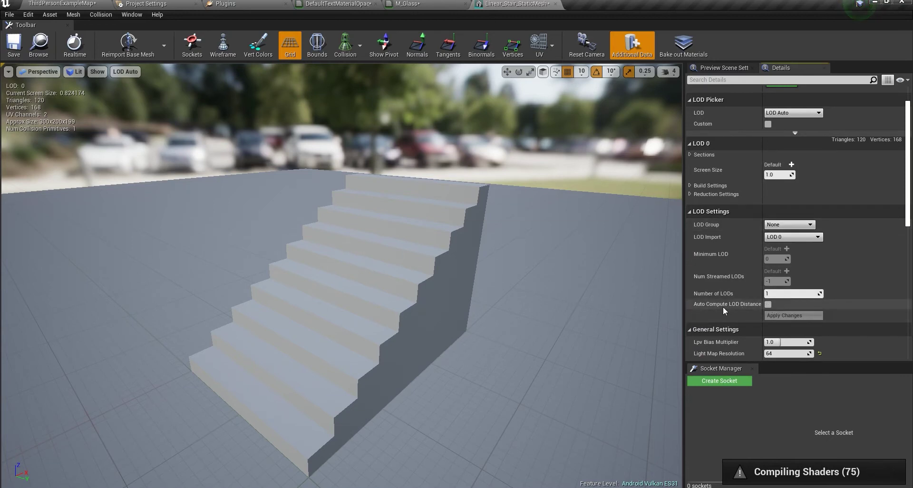
left_click(792, 294)
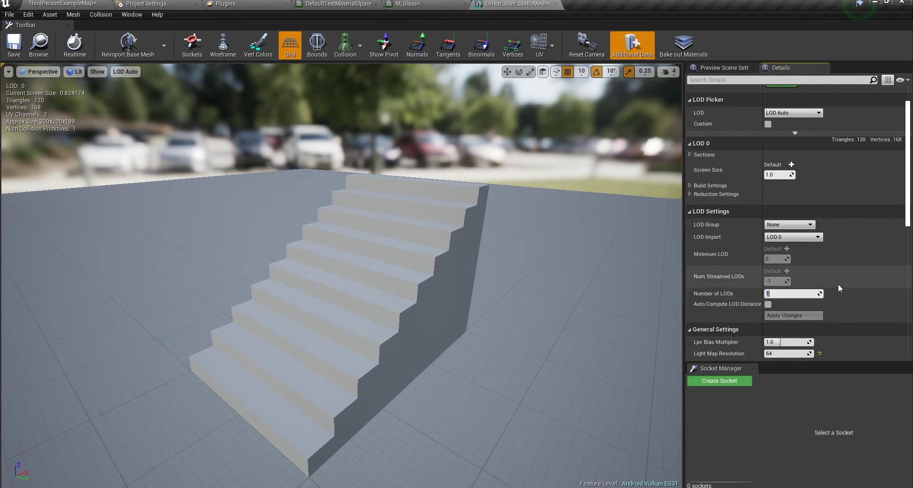
type("8")
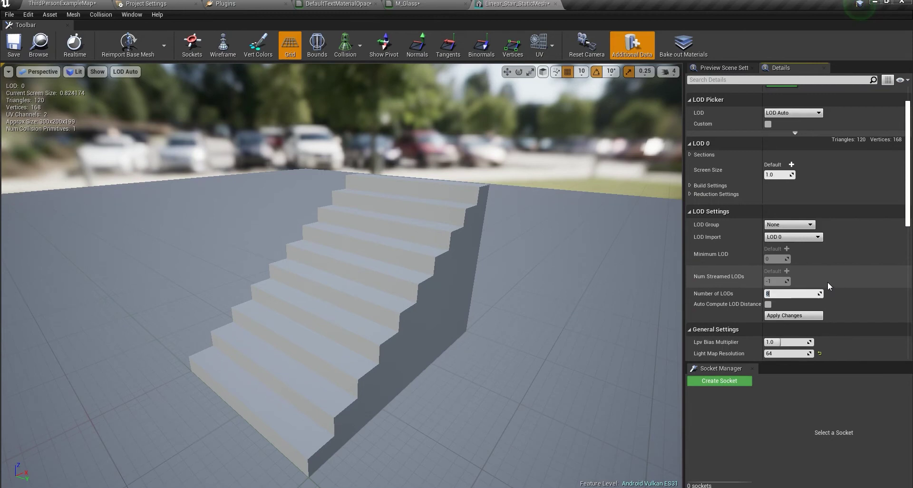
left_click(807, 316)
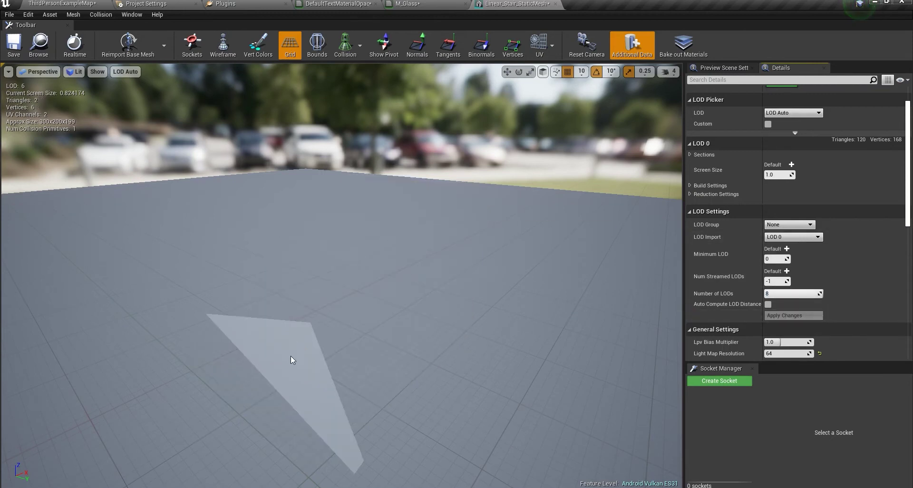
Compare the staircase mesh's geometry and triangle statistics at LOD 0 and LOD 1.
left_click(128, 72)
left_click(129, 100)
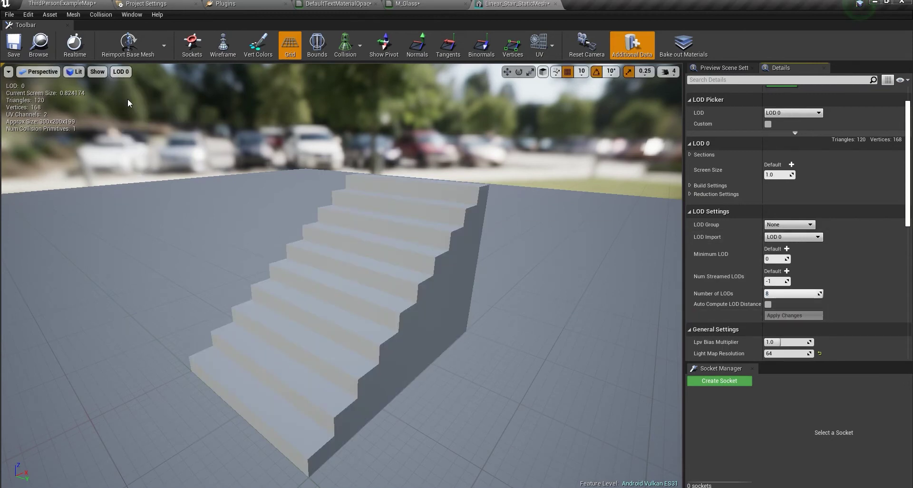
left_click(121, 72)
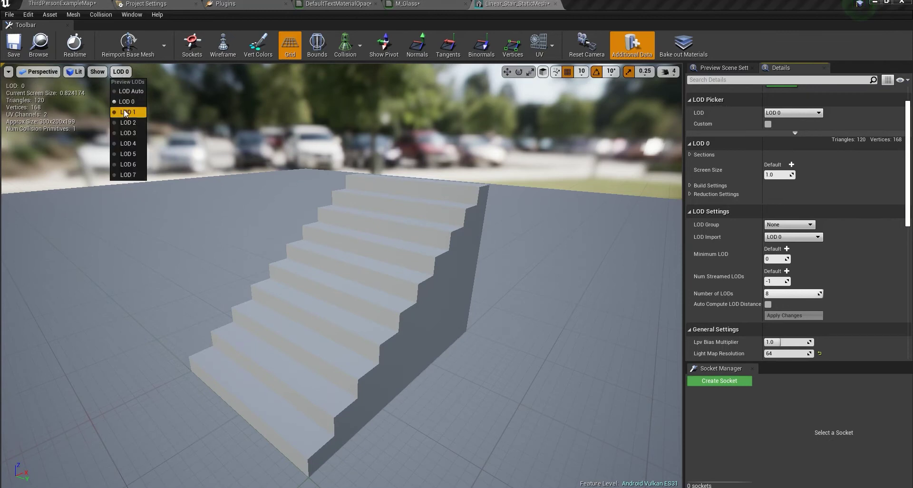
left_click(126, 112)
left_click(121, 72)
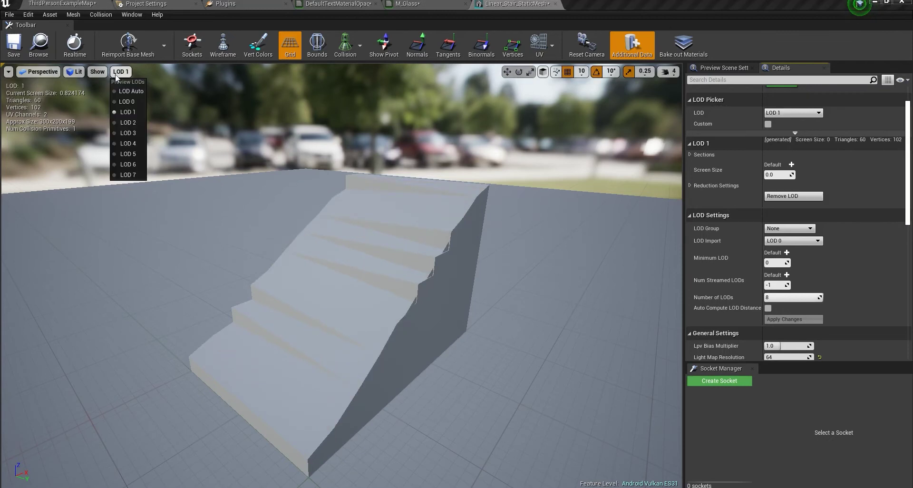
left_click(128, 100)
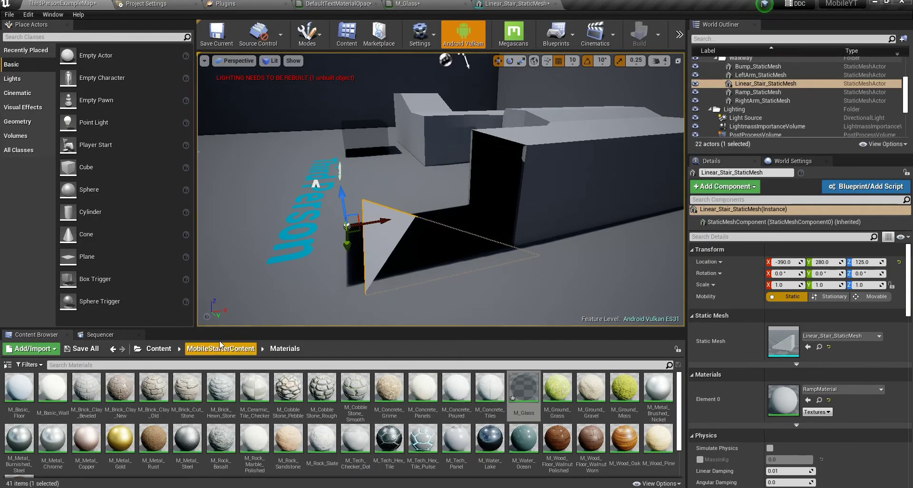
Open SM_MatPreviewMesh_02 from the MobileStarterContent Props folder and close the staircase mesh editor.
left_click(220, 348)
double_click(217, 414)
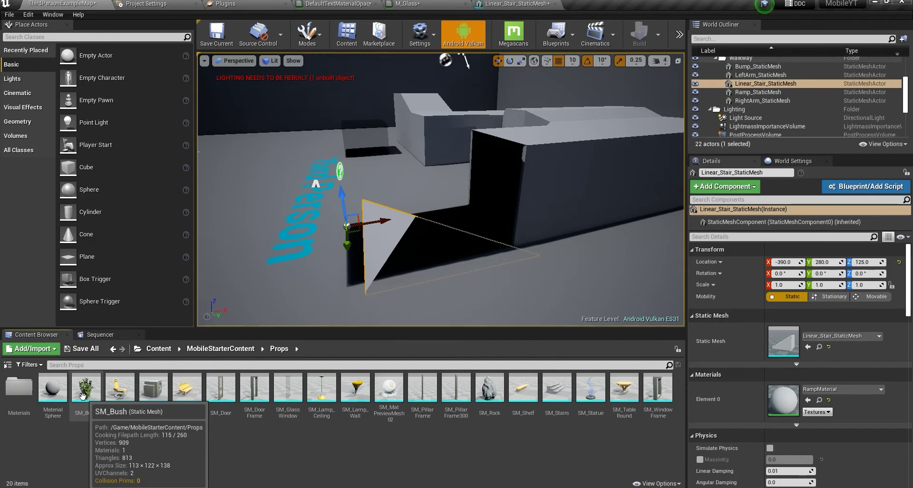
left_click_drag(389, 391, 374, 346)
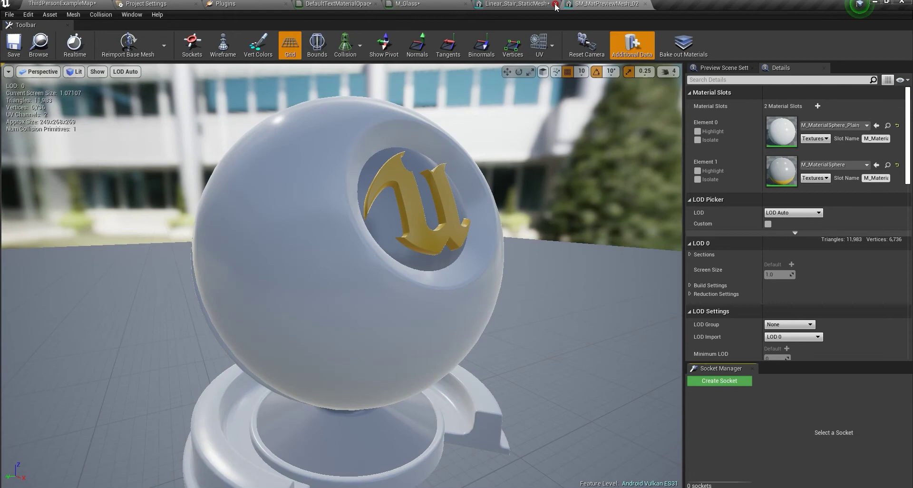
left_click(555, 4)
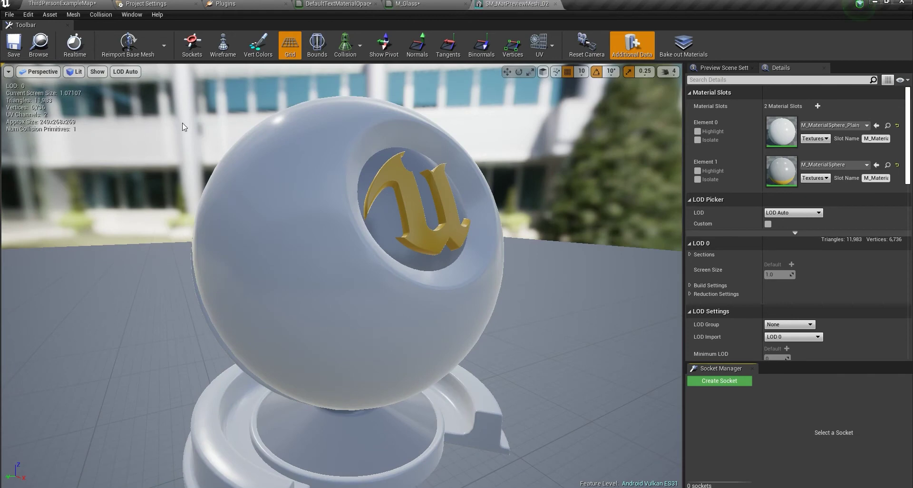
Disable Auto Compute LOD Distance for SM_MatPreviewMesh_02, set its Number of LODs to 8 and apply the changes.
mouse_move(360, 191)
left_mouse_down()
mouse_move(328, 194)
mouse_move(353, 197)
left_mouse_up()
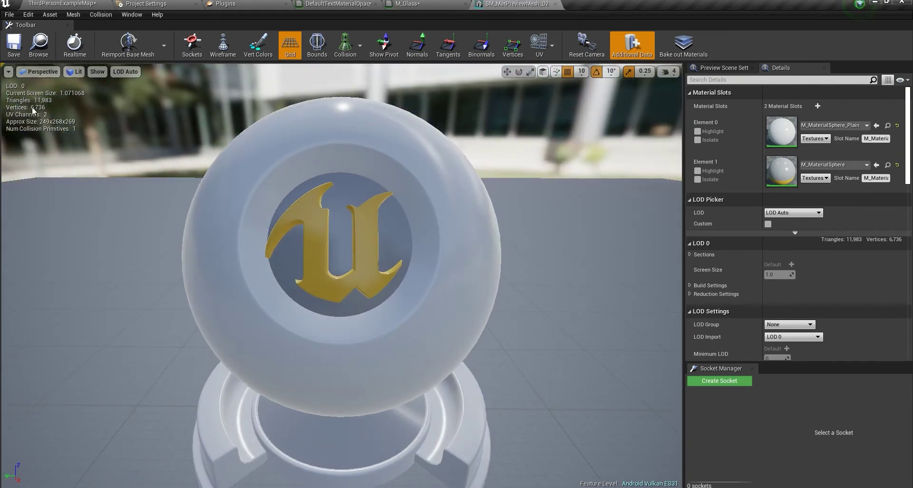
mouse_move(230, 263)
left_mouse_down()
mouse_move(257, 264)
mouse_move(238, 259)
left_mouse_up()
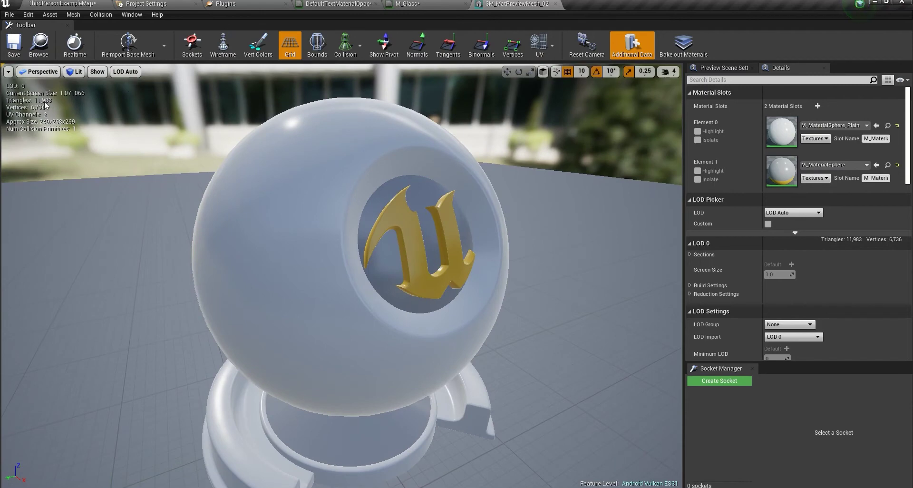
left_click_drag(409, 268, 364, 304)
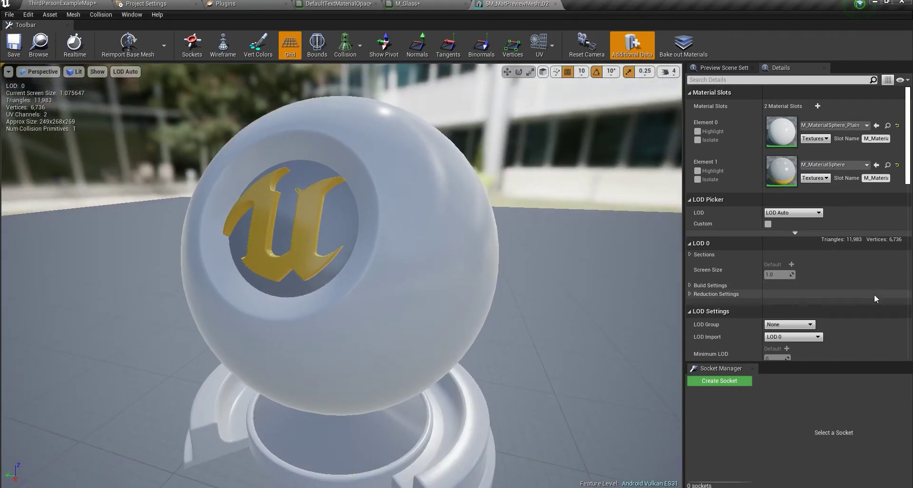
scroll(806, 256, "down", 5)
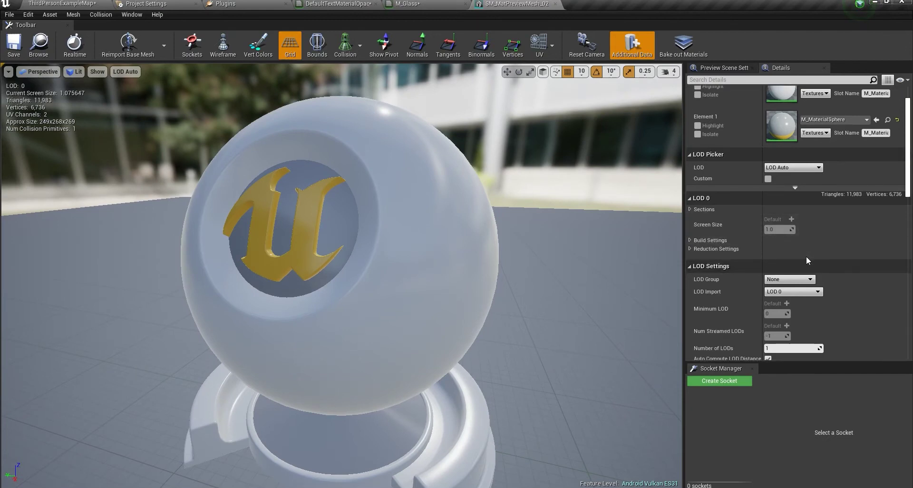
left_click(769, 329)
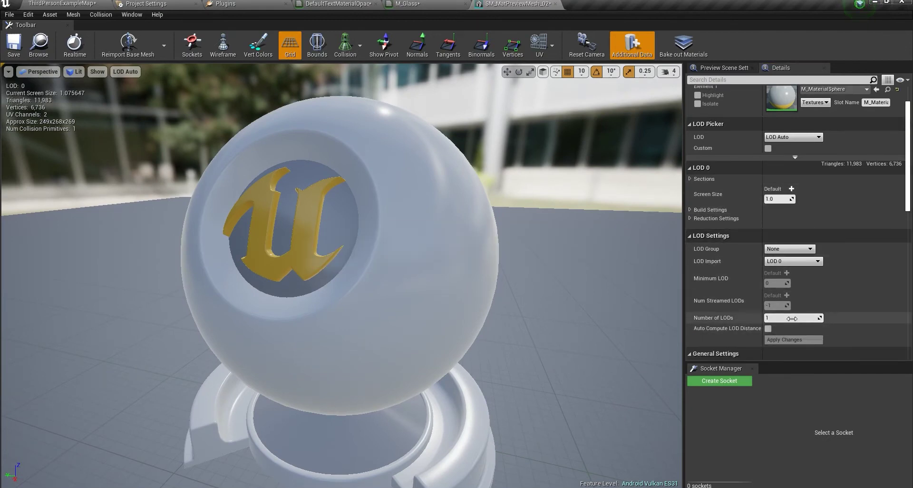
left_click(793, 319)
type("8")
left_click(798, 341)
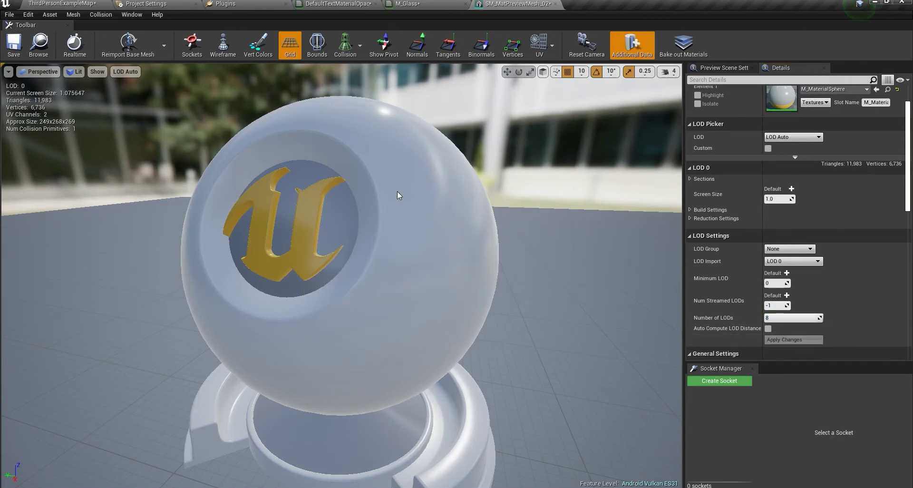
Force the preview to LOD 0 and examine the material preview mesh and its screen size from farther away.
left_click(125, 71)
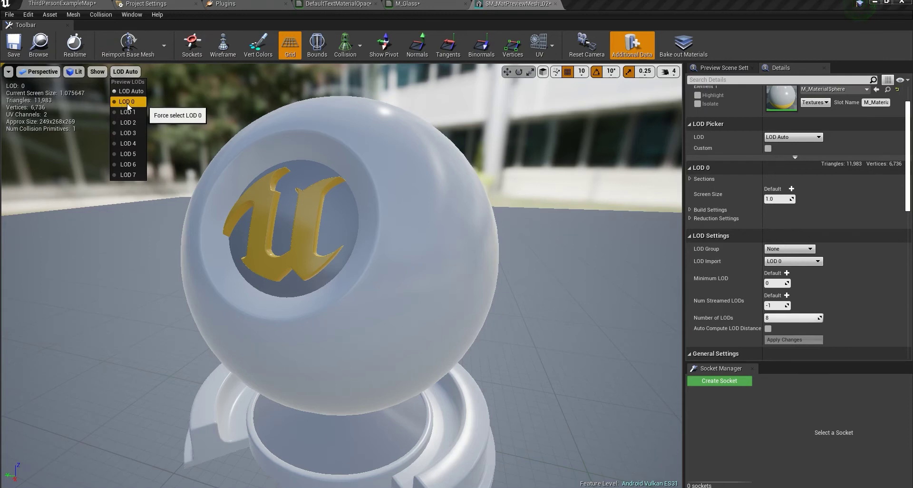
left_click(127, 102)
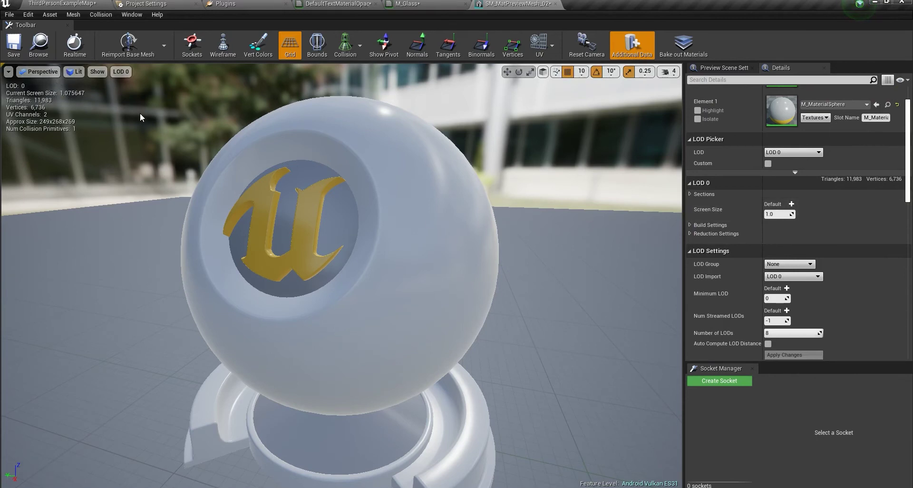
left_click_drag(254, 185, 283, 177)
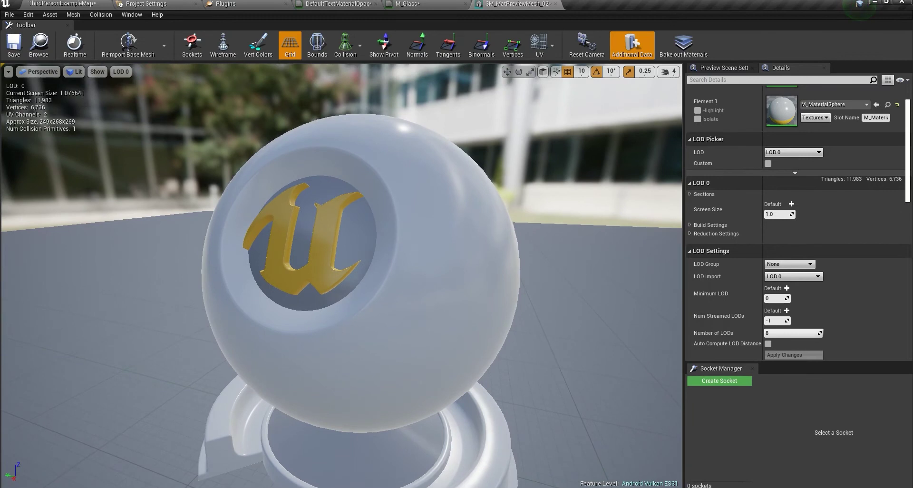
scroll(283, 177, "down", 5)
key("s")
mouse_move(114, 122)
right_mouse_down()
mouse_move(112, 136)
mouse_move(117, 122)
right_mouse_up()
key("w")
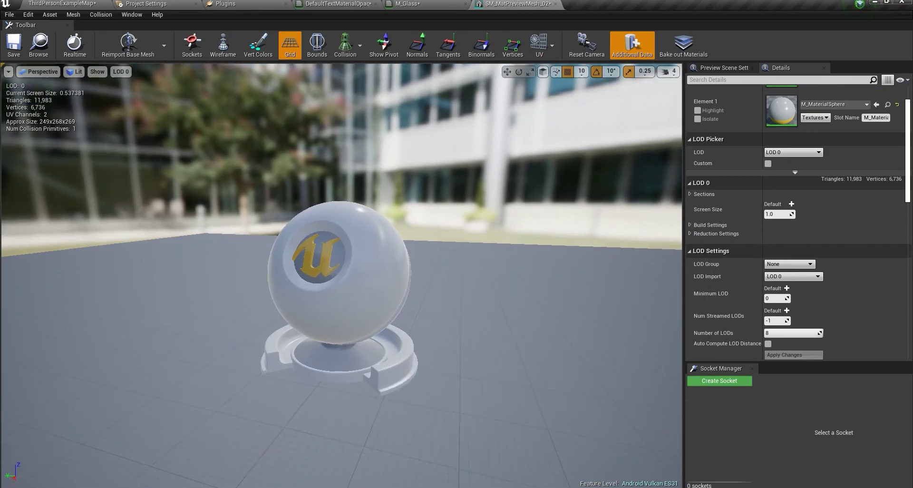
Set the LOD 0 Screen Size to 100 and check the mesh at near and far camera distances.
left_click(121, 72)
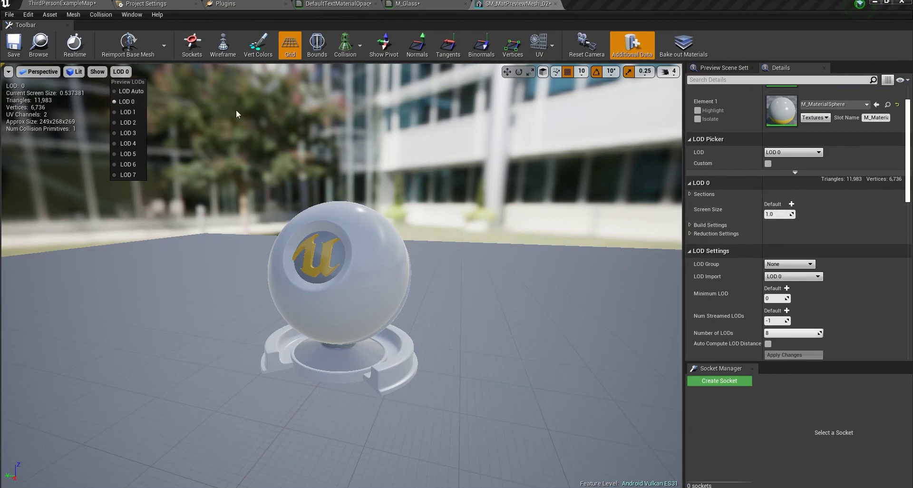
left_click(784, 215)
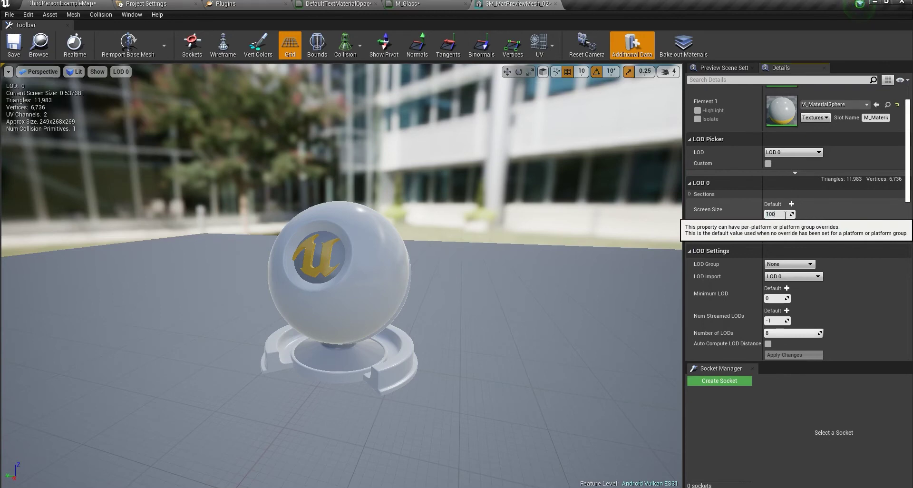
mouse_move(419, 211)
right_mouse_down()
mouse_move(396, 211)
mouse_move(409, 211)
right_mouse_up()
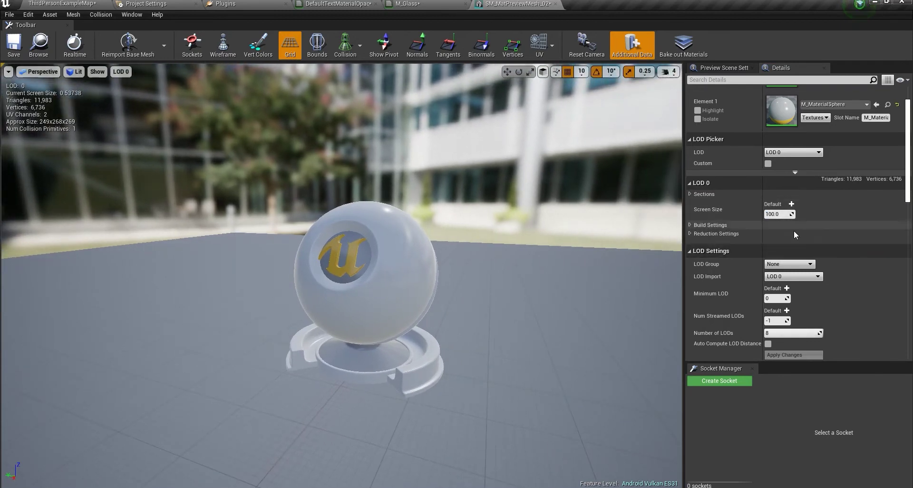
scroll(445, 261, "up", 2)
scroll(445, 261, "up", 8)
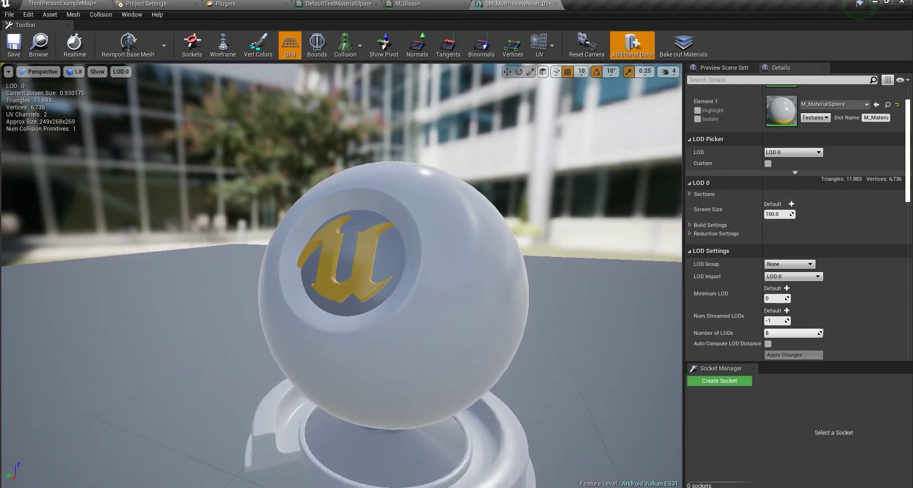
scroll(445, 261, "up", 6)
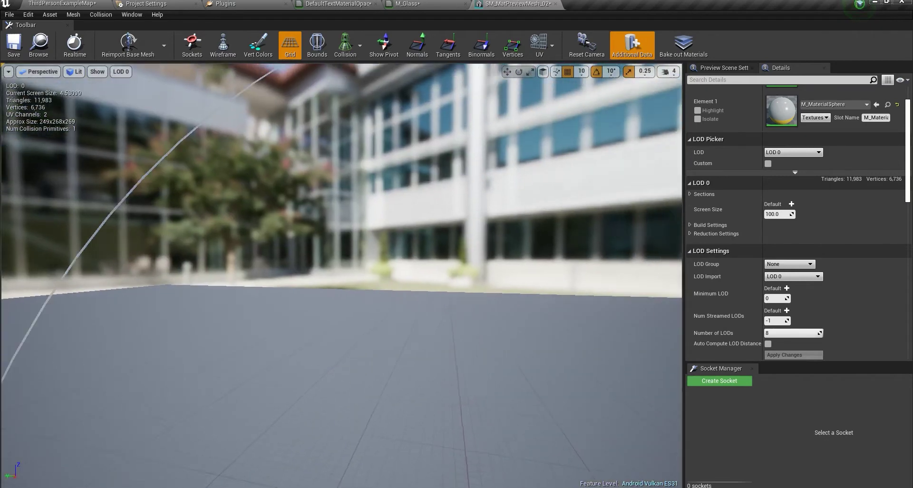
scroll(445, 261, "up", 2)
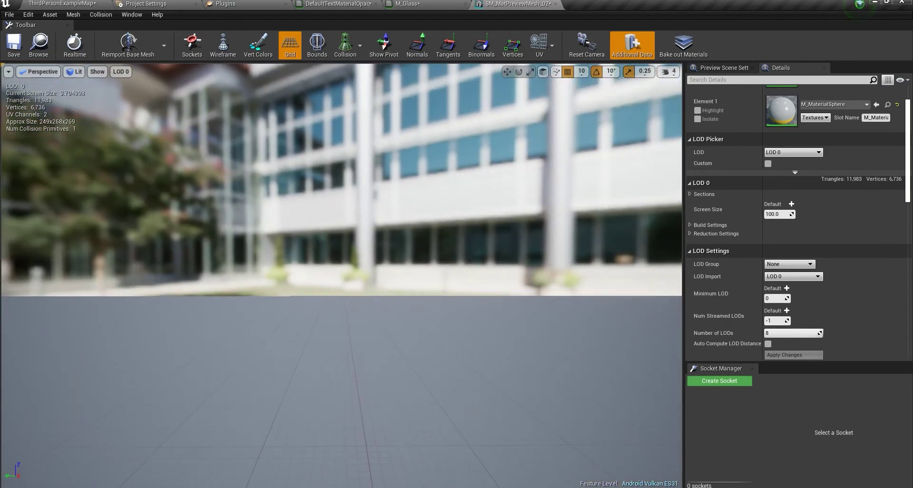
right_click_drag(444, 261, 317, 281)
key("s")
key("w")
key("s")
key("w")
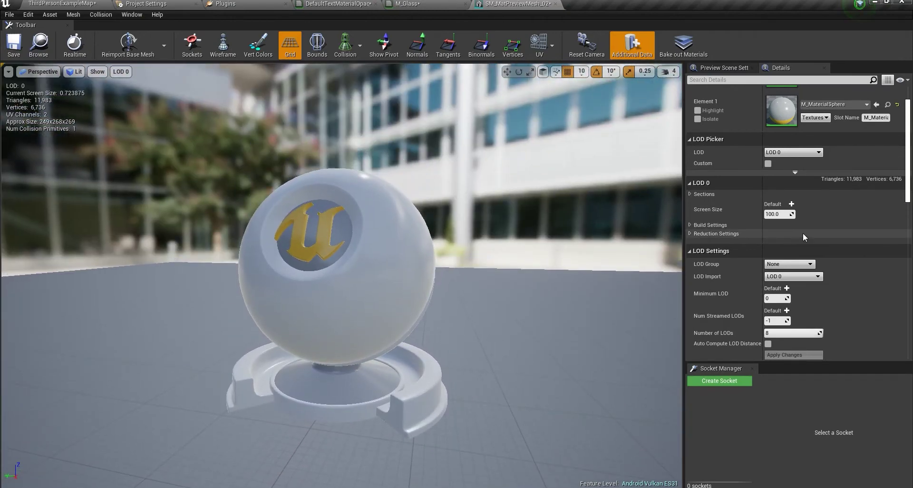
Compare the material preview mesh's shape and triangle statistics between LOD 0 and LOD 1, ending on LOD 1.
left_click(122, 71)
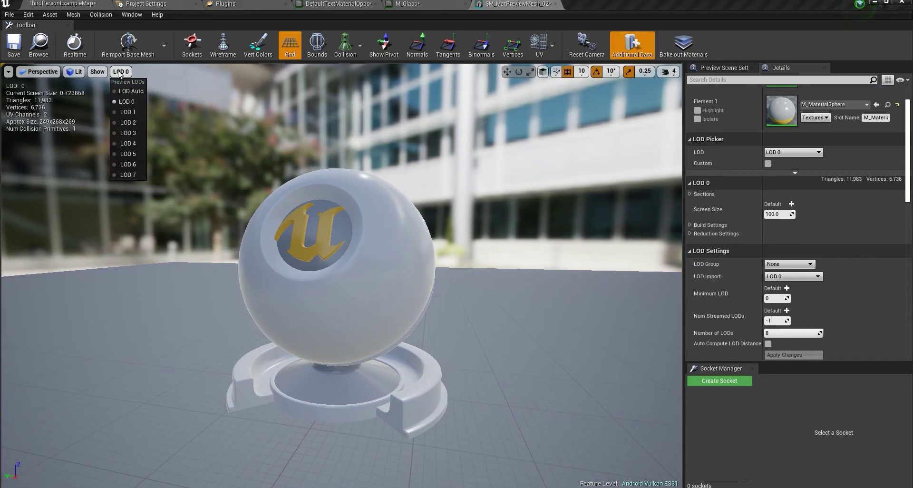
left_click(132, 115)
left_click_drag(378, 232, 167, 112)
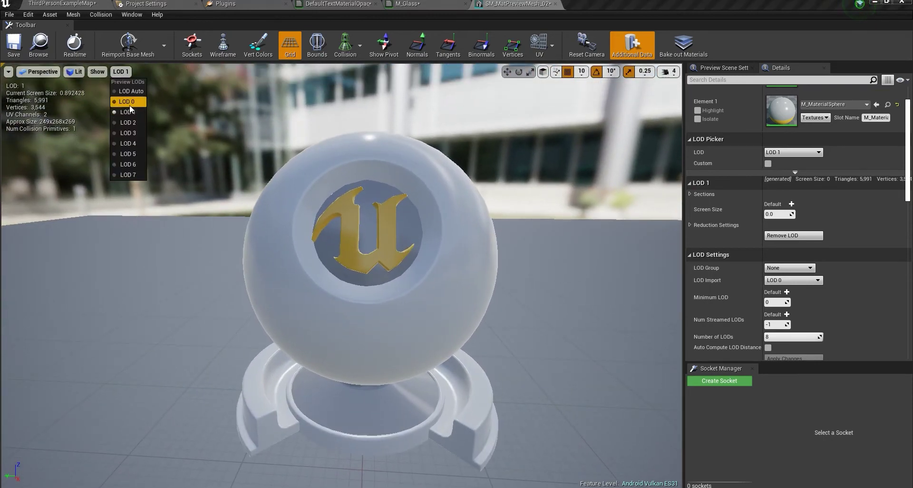
left_click(130, 109)
left_click(121, 71)
left_click(127, 111)
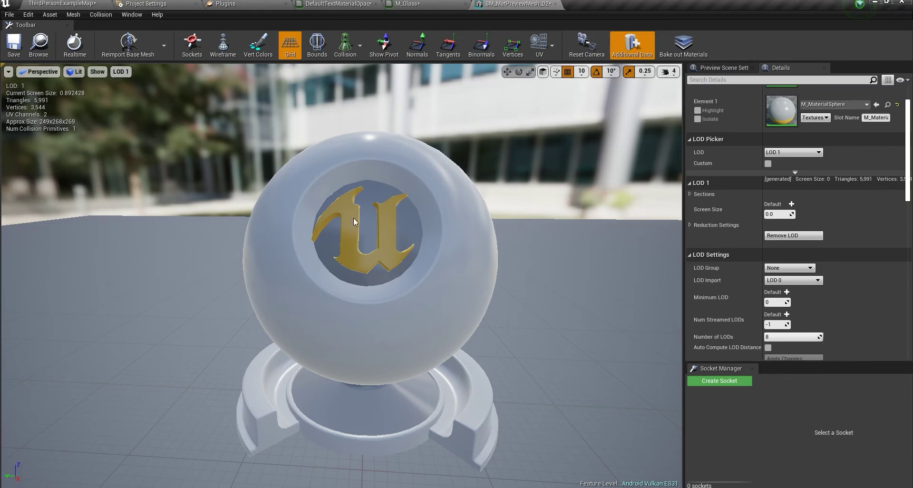
left_click(122, 72)
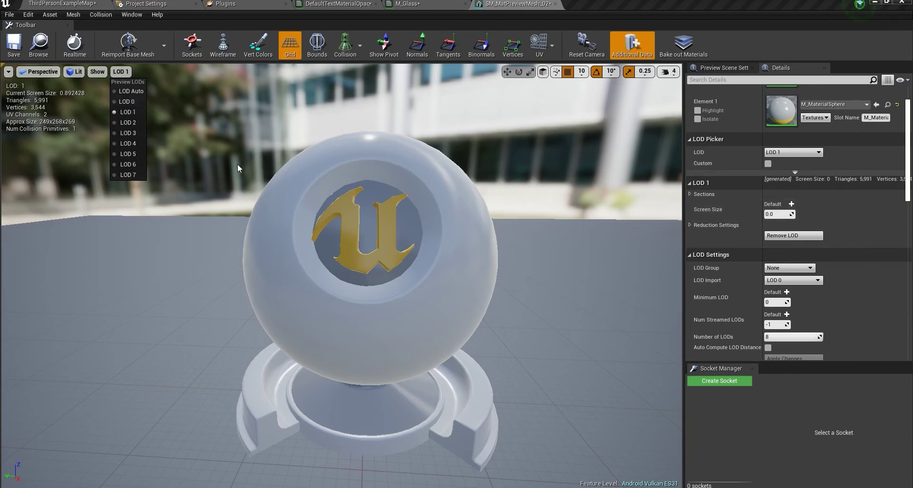
Set the Screen Size of LOD 1 to 100 for the material preview mesh.
left_click_drag(408, 237, 402, 237)
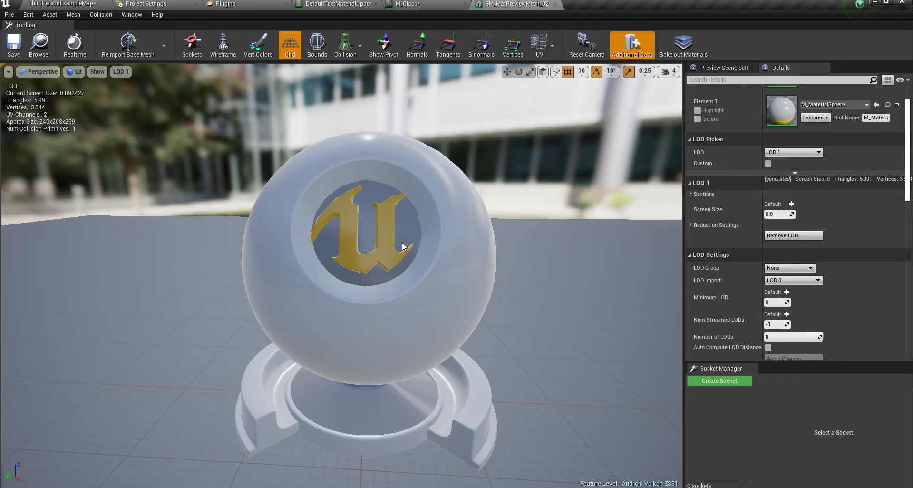
mouse_move(400, 233)
left_mouse_down()
mouse_move(395, 267)
mouse_move(392, 240)
left_mouse_up()
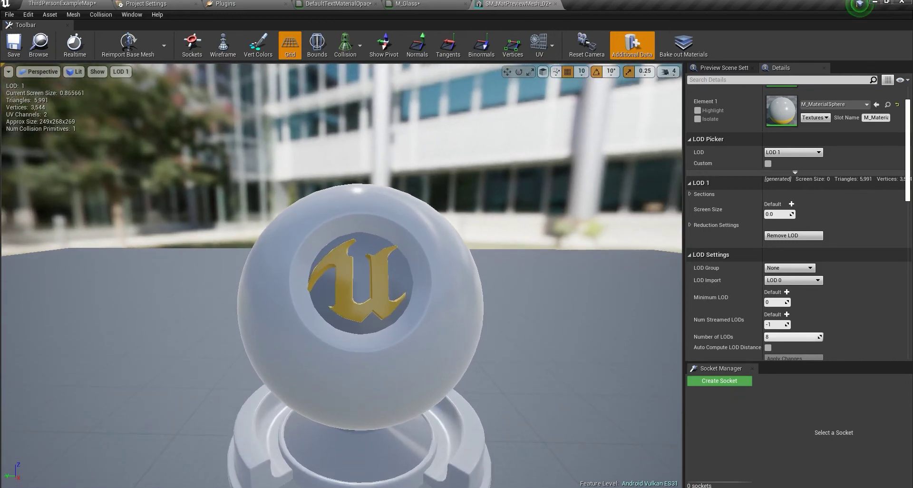
left_click(787, 214)
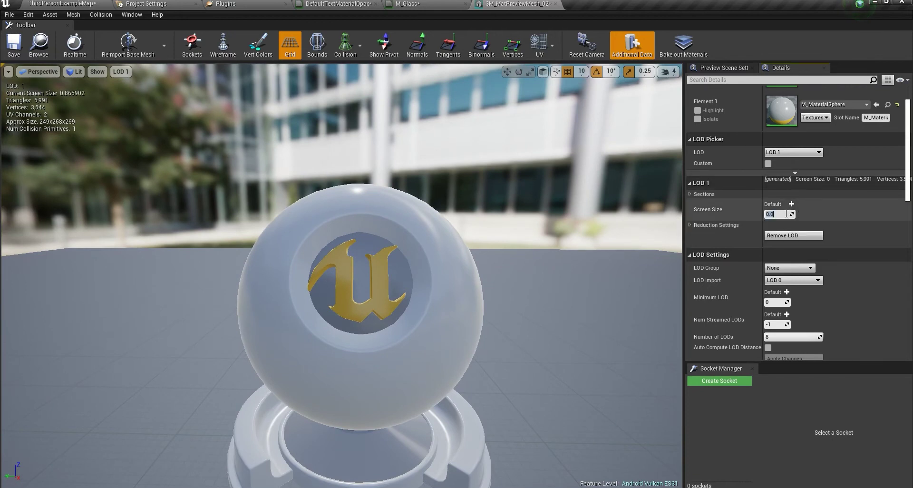
type("100")
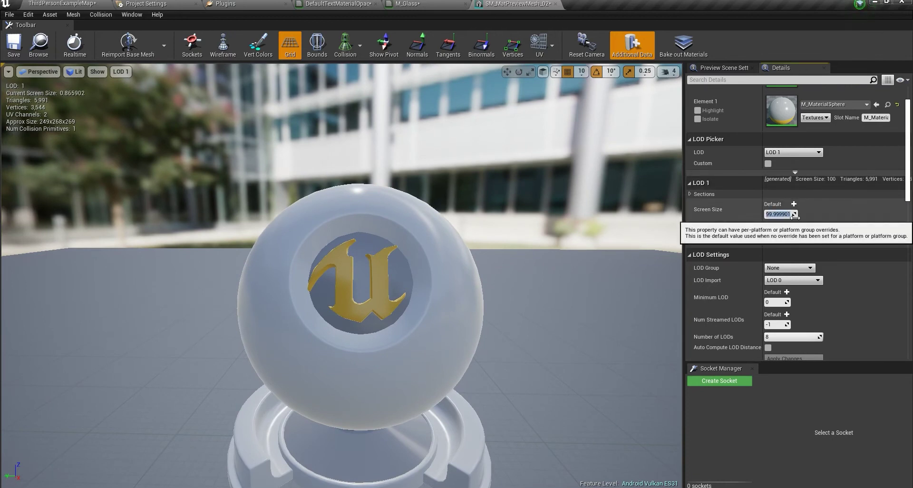
key("Return")
Preview LOD 2 and compare the mesh's shape and triangle statistics with LOD 1.
left_click(120, 71)
left_click(128, 122)
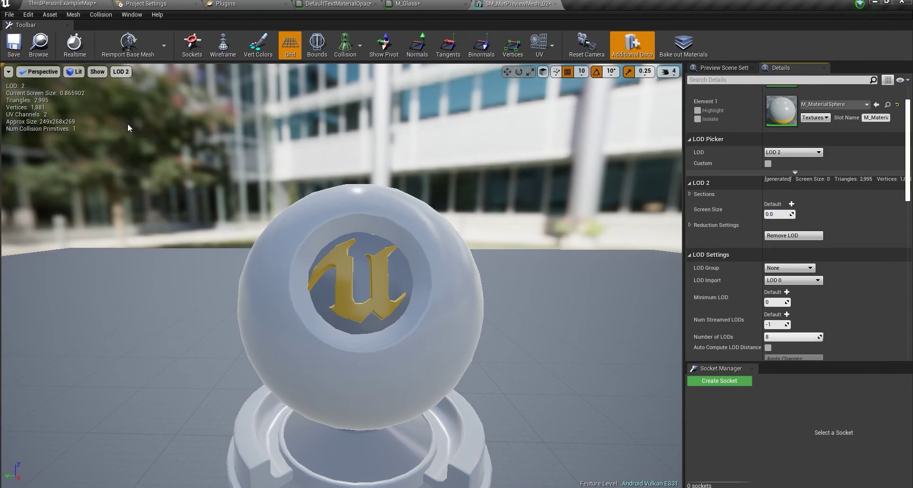
left_click_drag(181, 157, 178, 136)
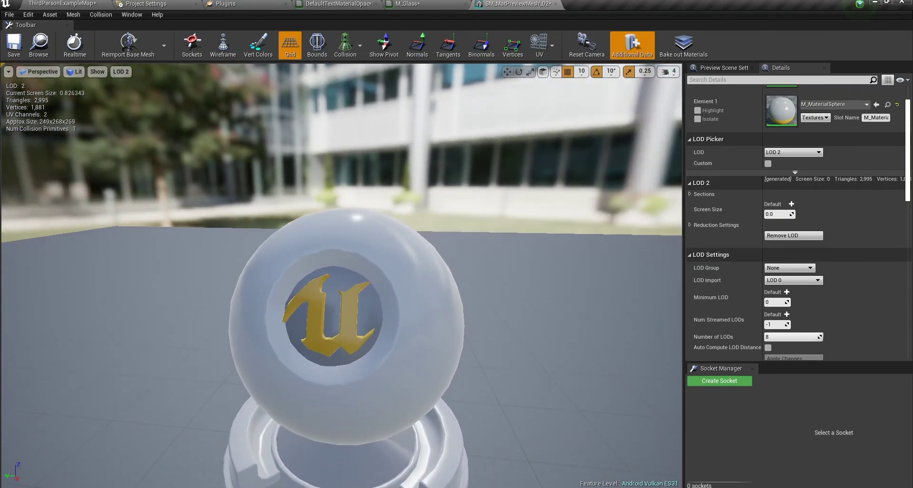
left_click(123, 72)
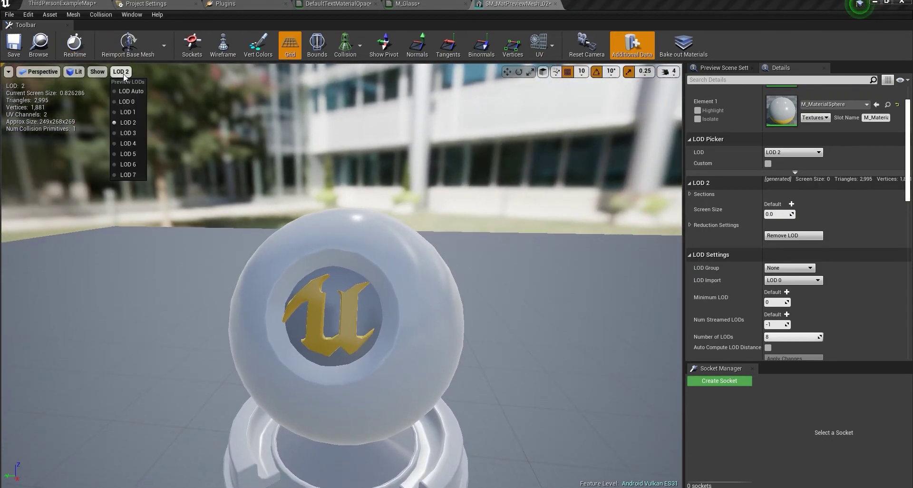
left_click(122, 112)
mouse_move(380, 314)
left_mouse_down()
mouse_move(395, 314)
mouse_move(366, 318)
left_mouse_up()
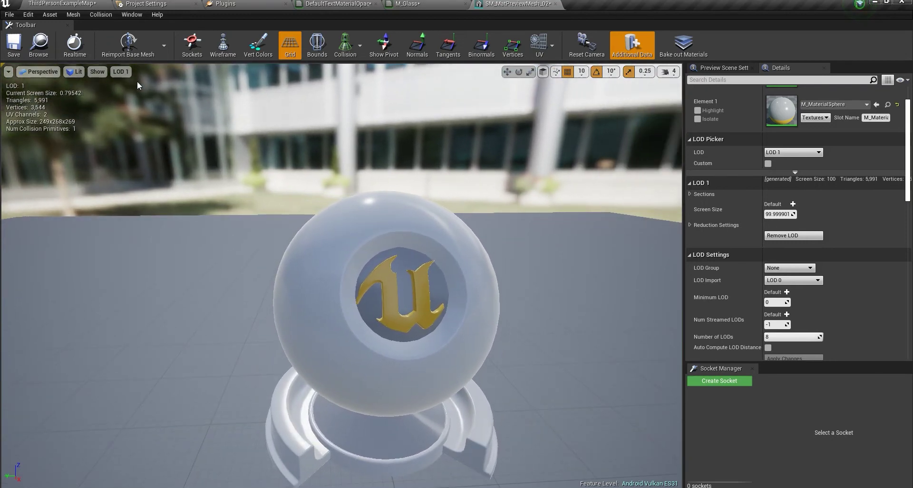
Preview LOD 2 of the mesh and set its Screen Size to 100.
left_click(125, 72)
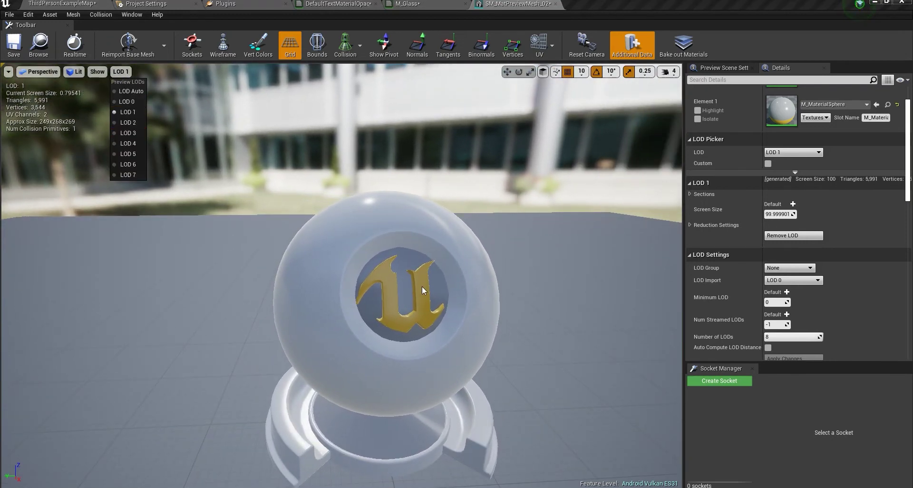
left_click(126, 123)
left_click(789, 212)
type("1")
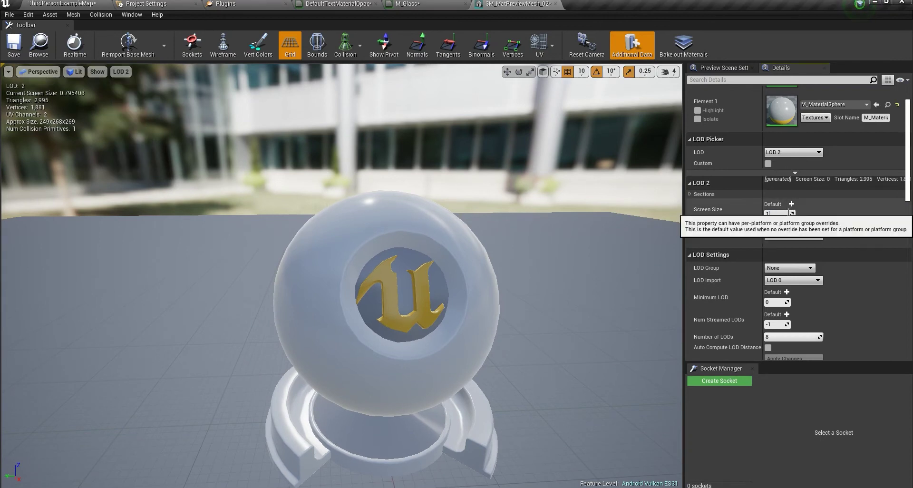
type("00")
key("Return")
Preview LOD 3 from far away and set its Screen Size to 0.1.
left_click(122, 72)
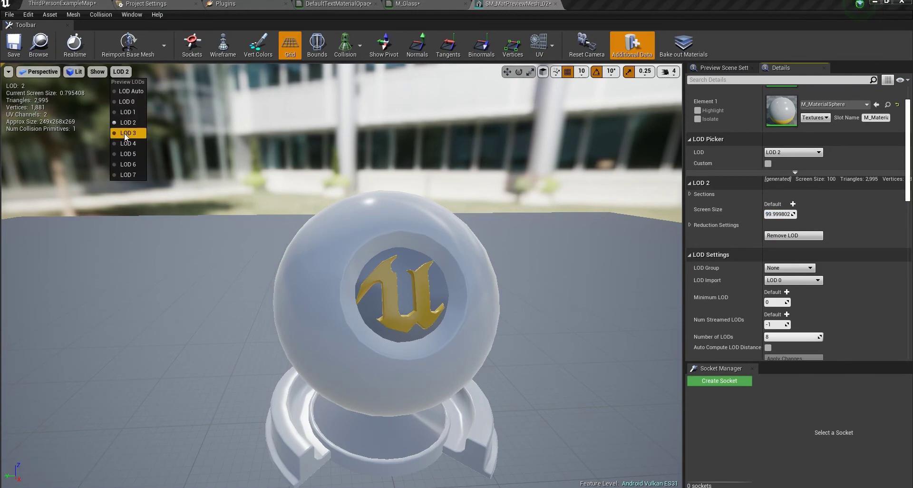
left_click(127, 135)
key("s")
right_click_drag(419, 270, 408, 276)
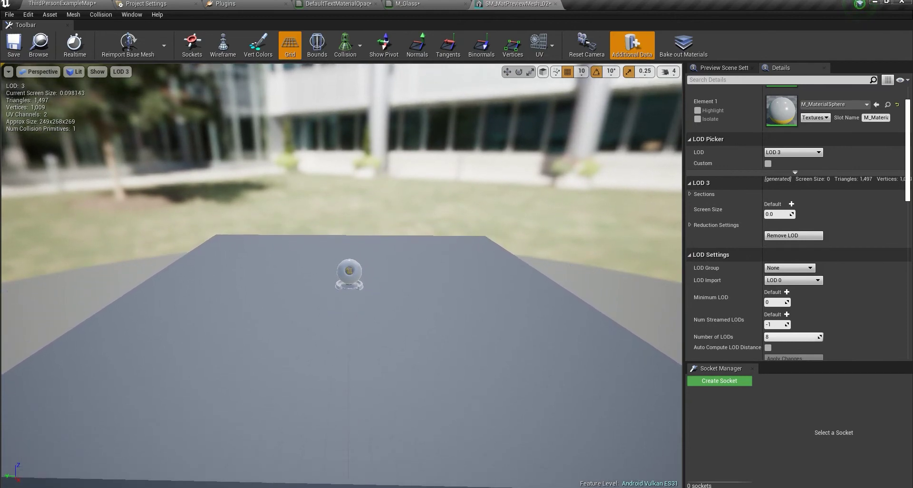
left_click(777, 215)
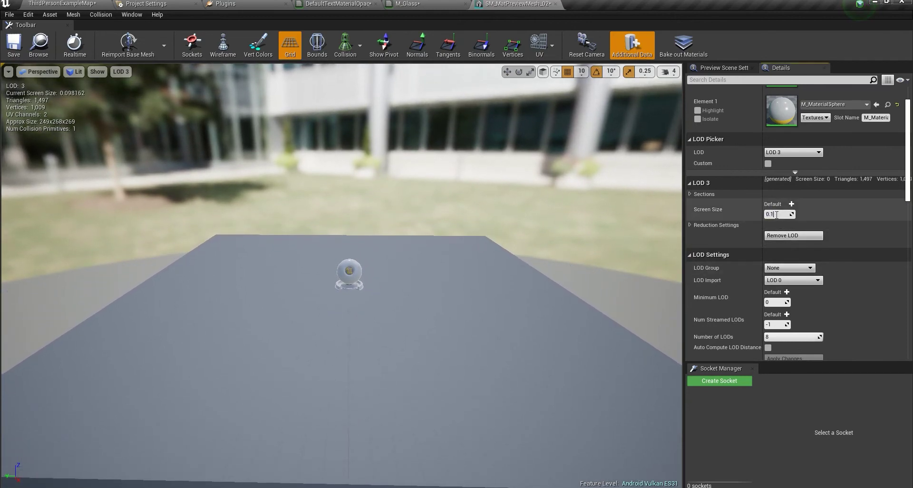
key("Return")
Compare the distant mesh's appearance and triangle statistics across LOD 3, LOD 0 and LOD 2, ending on LOD 3.
right_click_drag(428, 139, 428, 139)
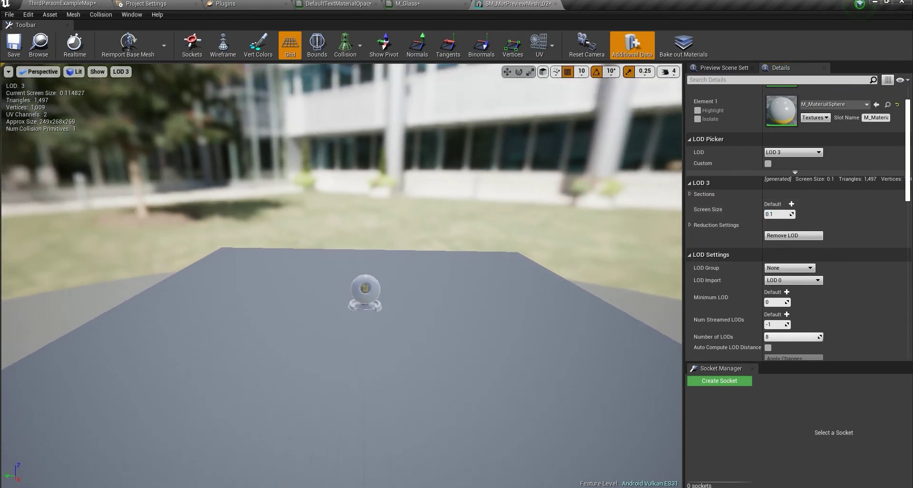
right_click_drag(359, 212, 358, 212)
left_click(122, 73)
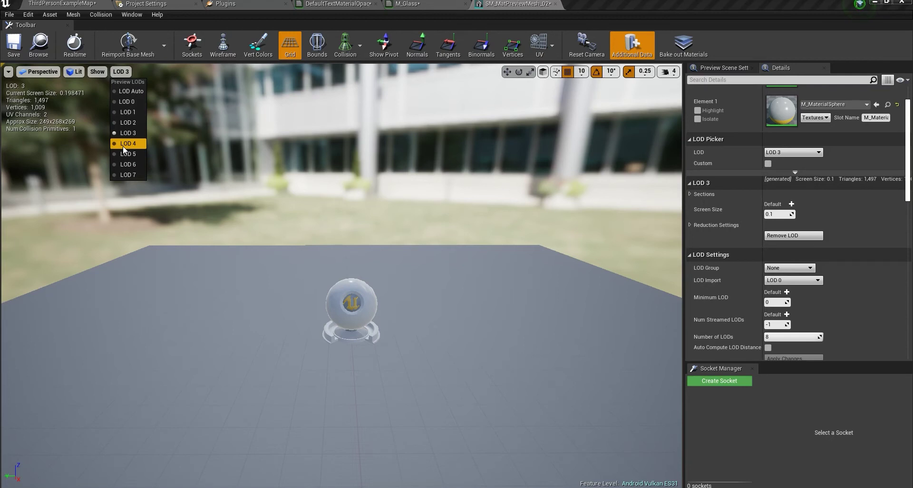
left_click(126, 102)
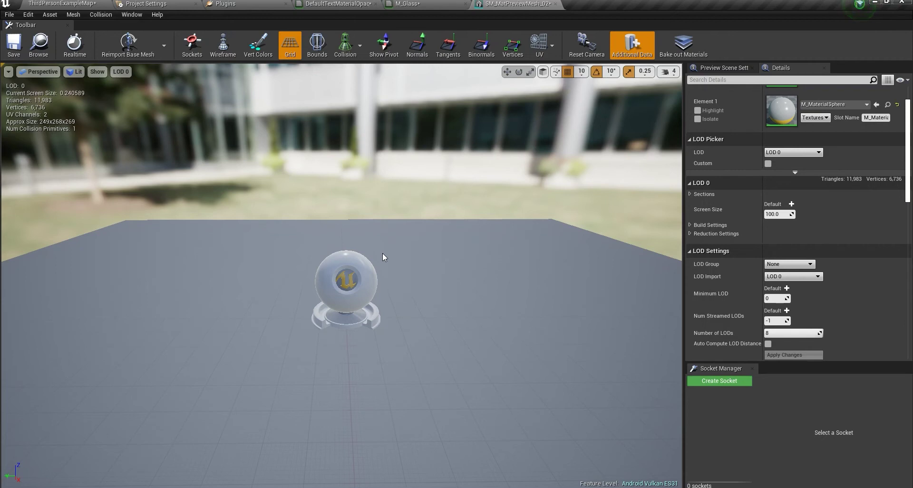
left_click(127, 78)
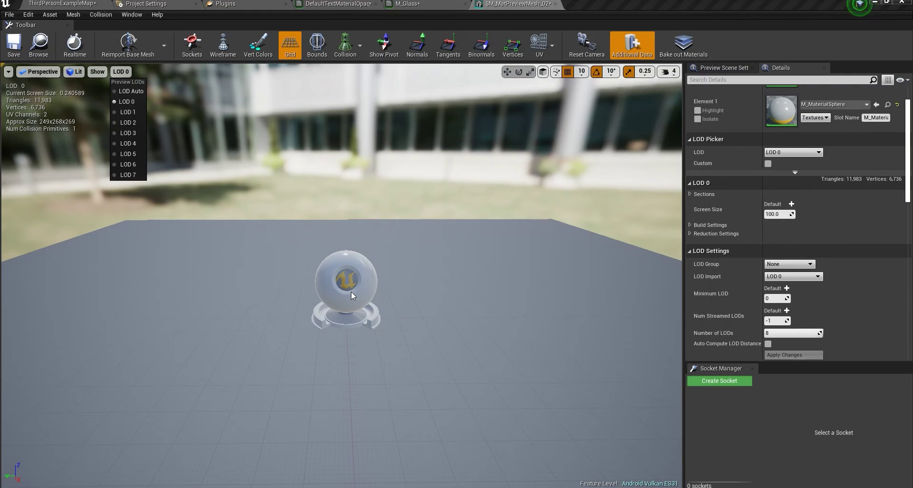
left_click(129, 123)
left_click(123, 75)
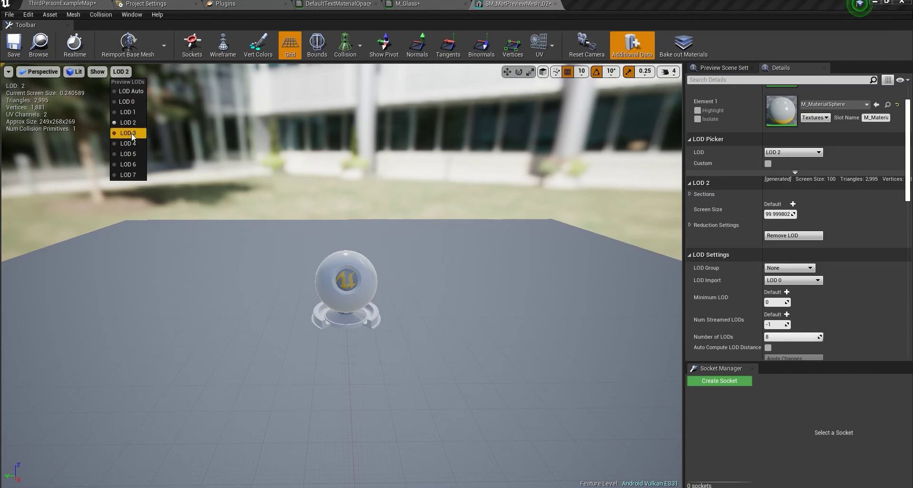
left_click(153, 136)
scroll(152, 136, "down", 4)
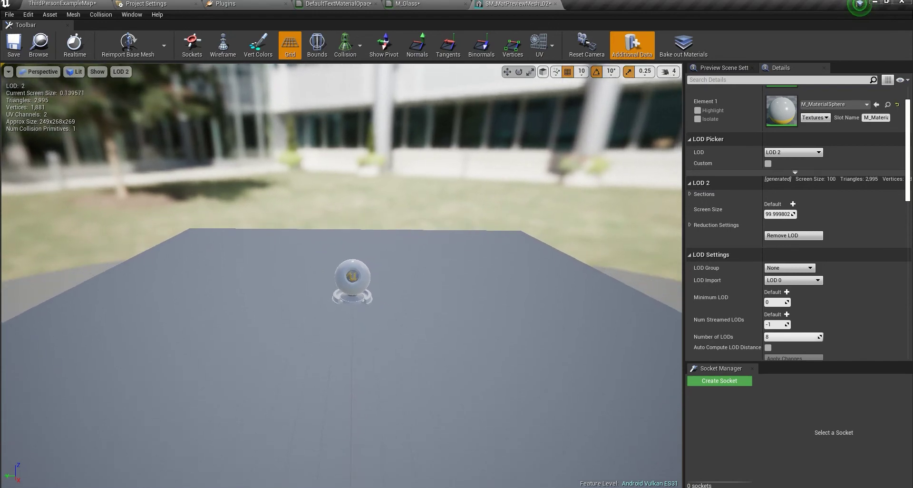
scroll(341, 276, "down", 2)
left_click(121, 71)
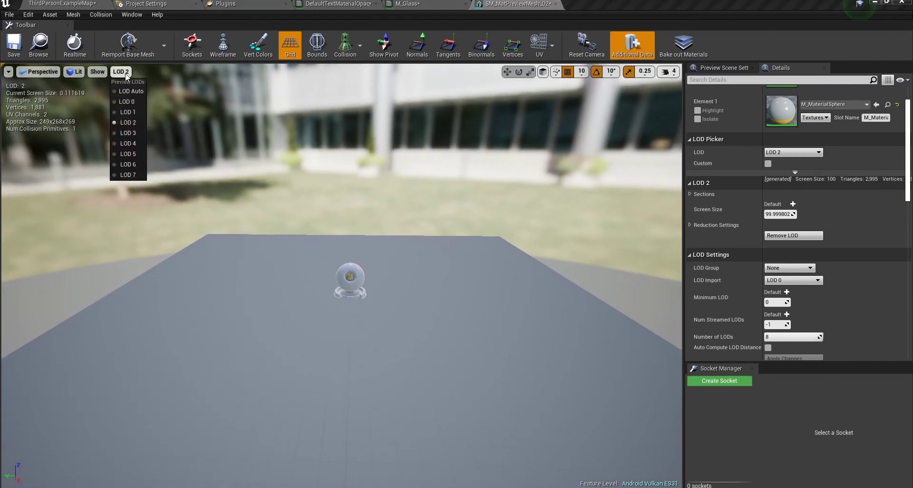
left_click(131, 138)
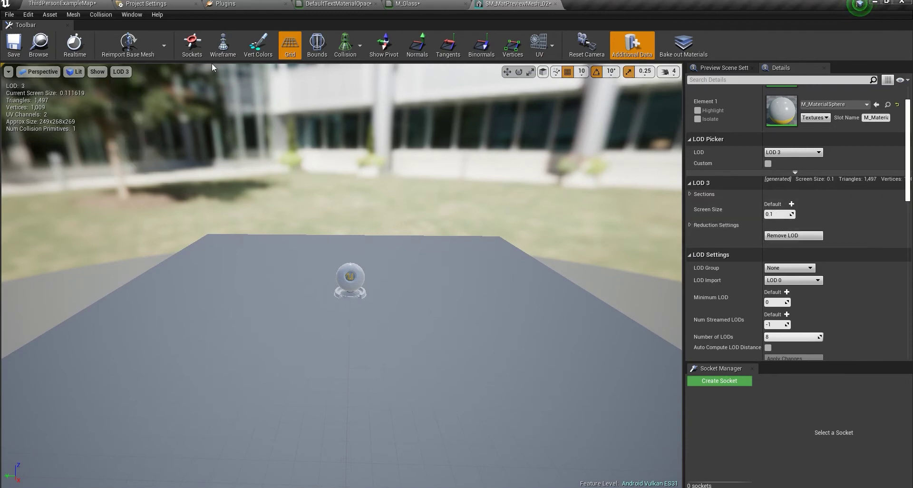
Preview LOD 4 of the mesh and set its Screen Size to 0.0999.
left_click(122, 72)
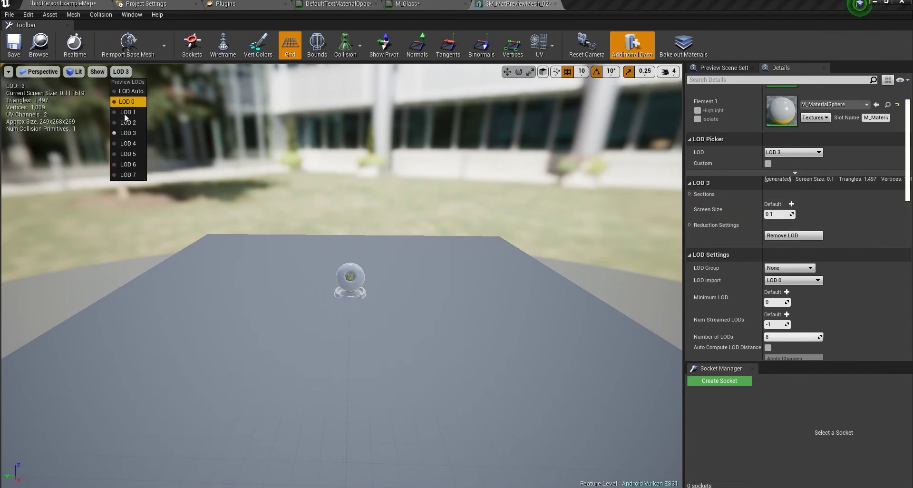
left_click(130, 145)
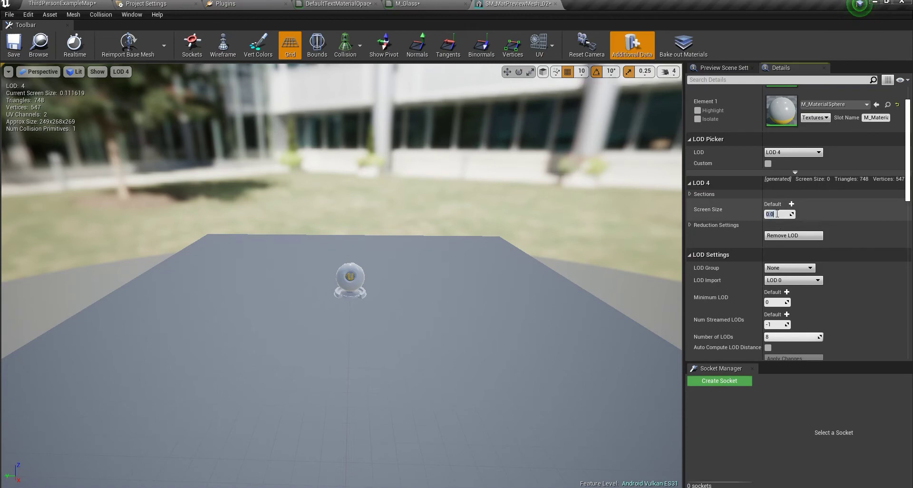
type(".0999")
key("Return")
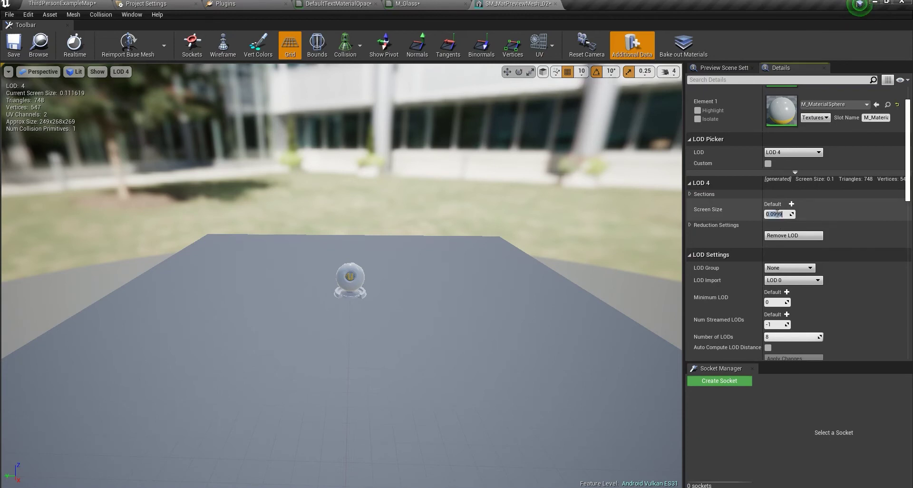
Preview LOD 5 of the mesh and set its Screen Size to 0.1.
left_click(121, 71)
left_click(126, 154)
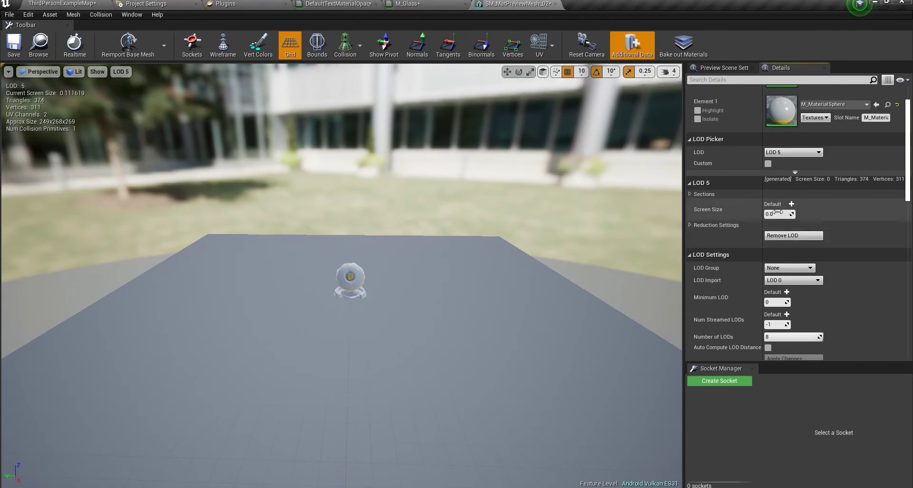
left_click(779, 213)
type("0.1")
key("Return")
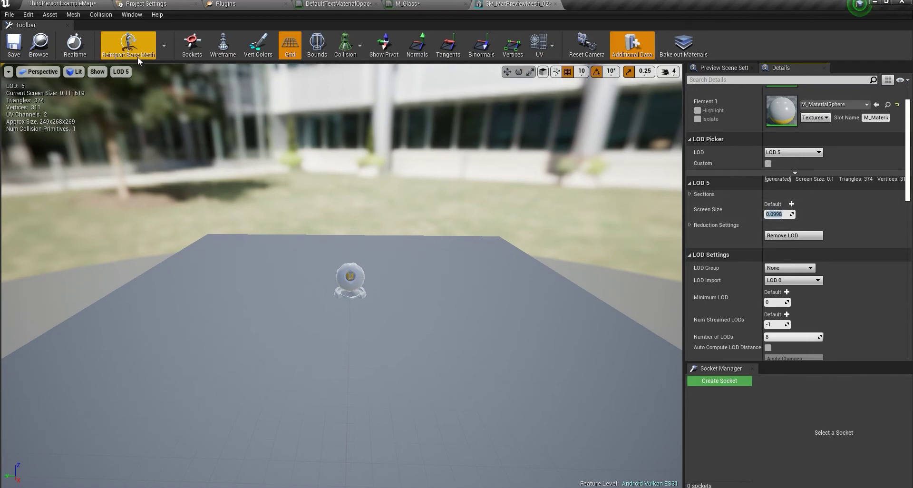
Preview LOD 6 of the mesh and set its Screen Size to 0.1.
left_click(121, 72)
left_click(128, 165)
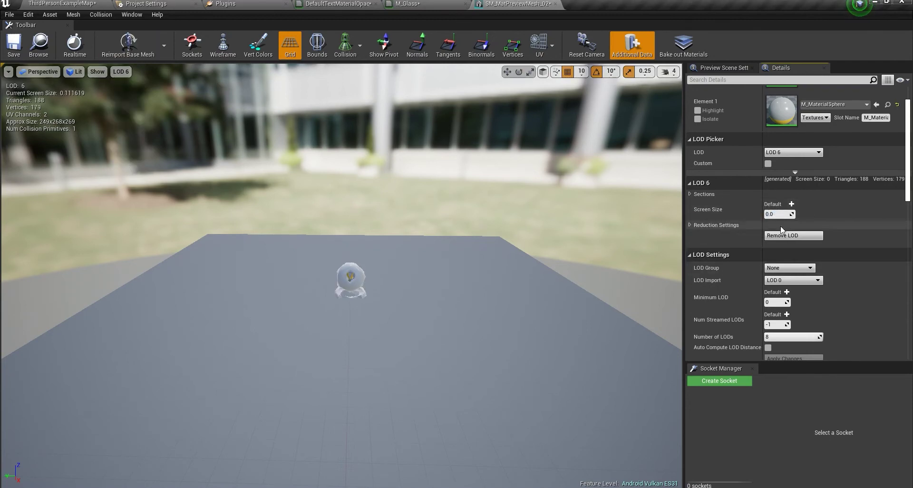
left_click(781, 214)
type("0.1")
key("Return")
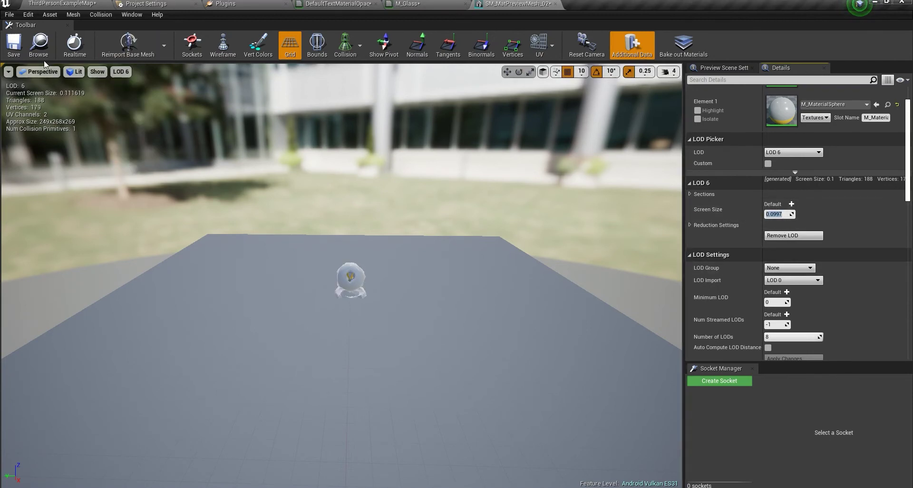
Preview LOD 7, return the preview to LOD Auto and check the automatic LOD switching at varying camera distances.
left_click(121, 71)
left_click(134, 177)
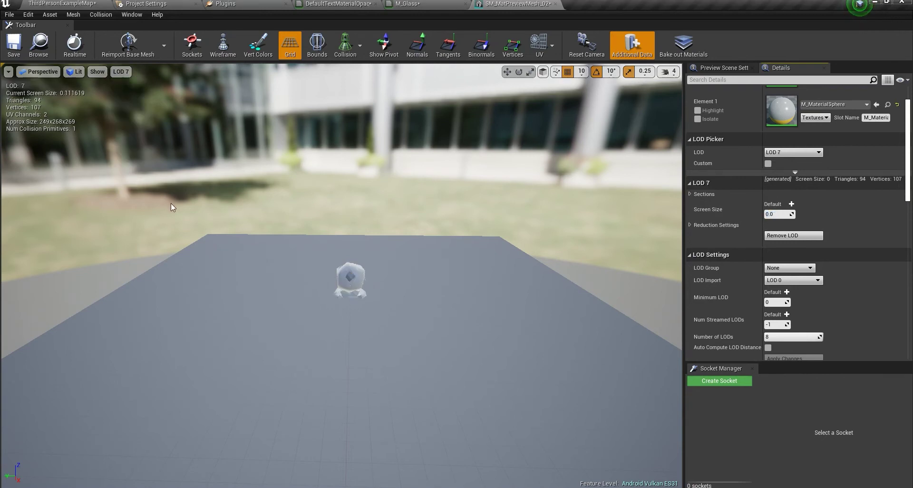
left_click(120, 72)
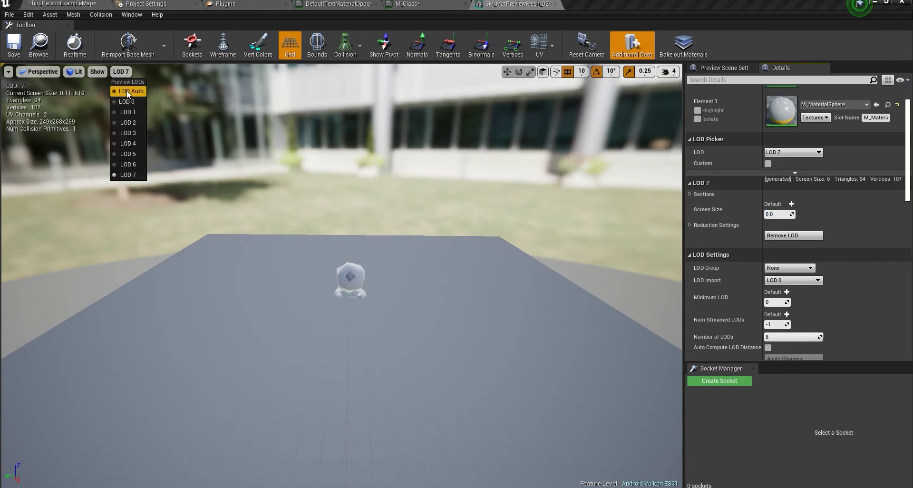
left_click(126, 93)
left_click_drag(285, 200, 309, 200)
key("s")
right_click_drag(342, 276, 81, 102)
key("w")
key("w")
key("s")
right_click_drag(186, 165, 57, 94)
key("s")
key("w")
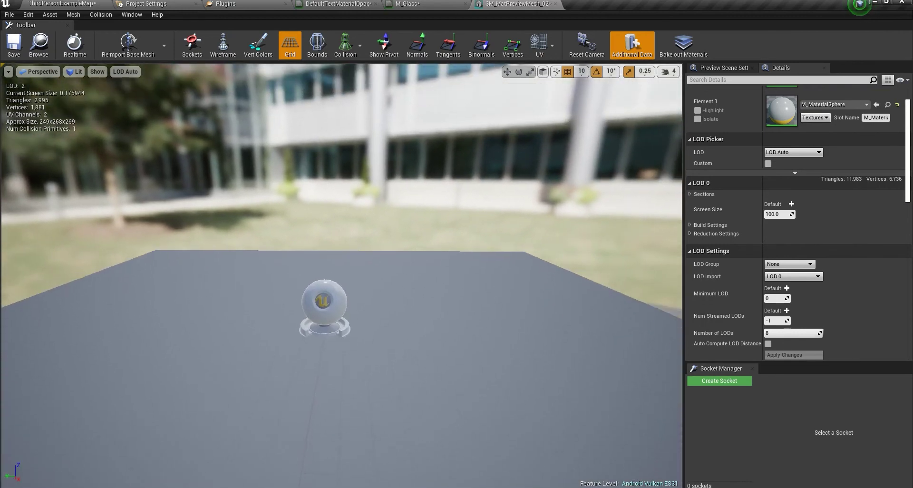
key("s")
key("w")
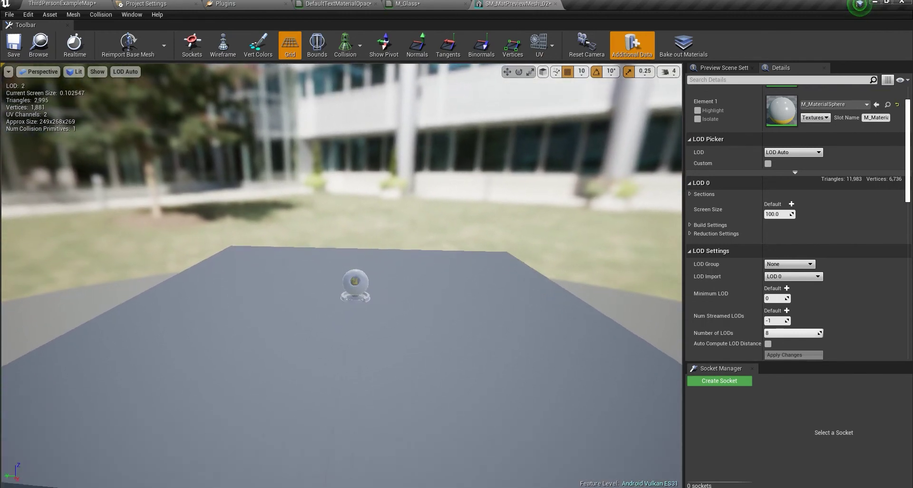
key("s")
key("w")
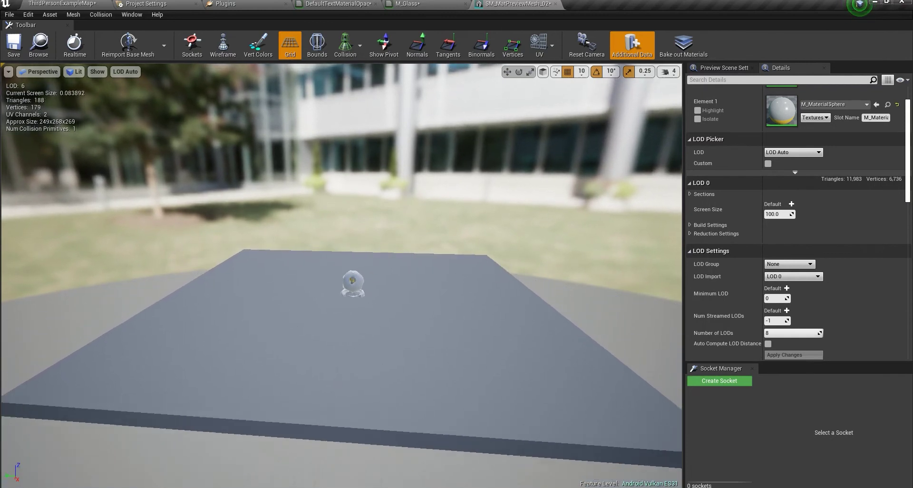
Inspect how the staircase in the level switches LODs as the camera moves nearer and farther.
key("w")
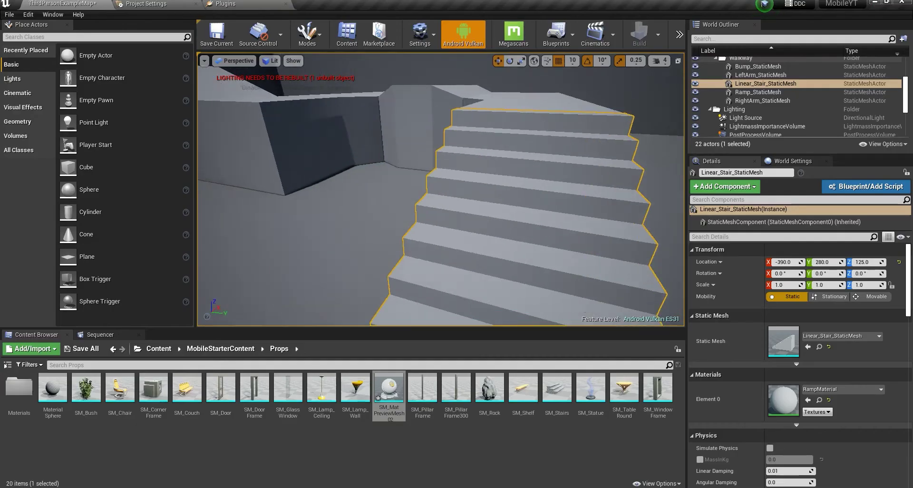
key("w")
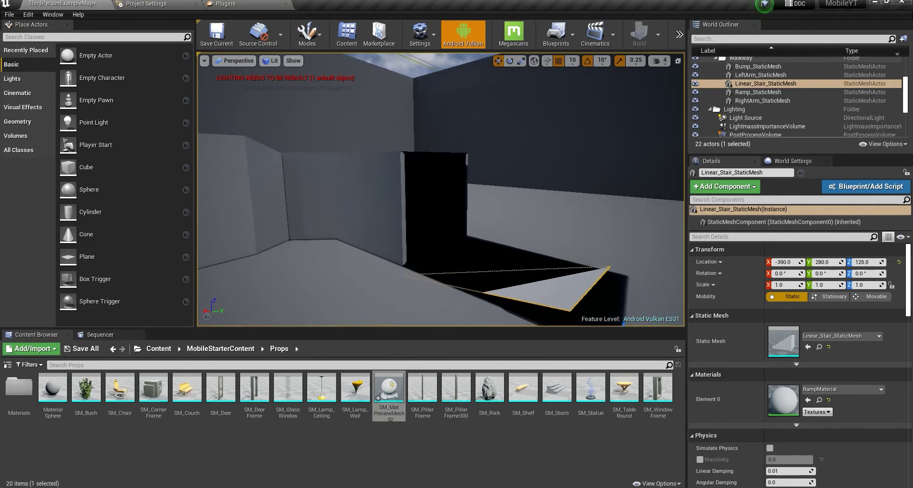
right_click_drag(441, 189, 304, 210)
key("s")
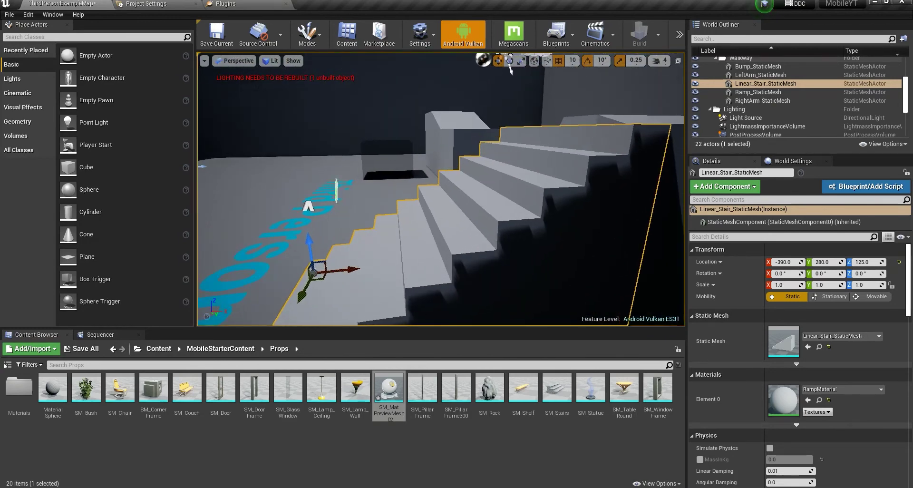
Open the staircase's static mesh, preview its LOD 0 and set that LOD's Screen Size to 0.01.
double_click(785, 336)
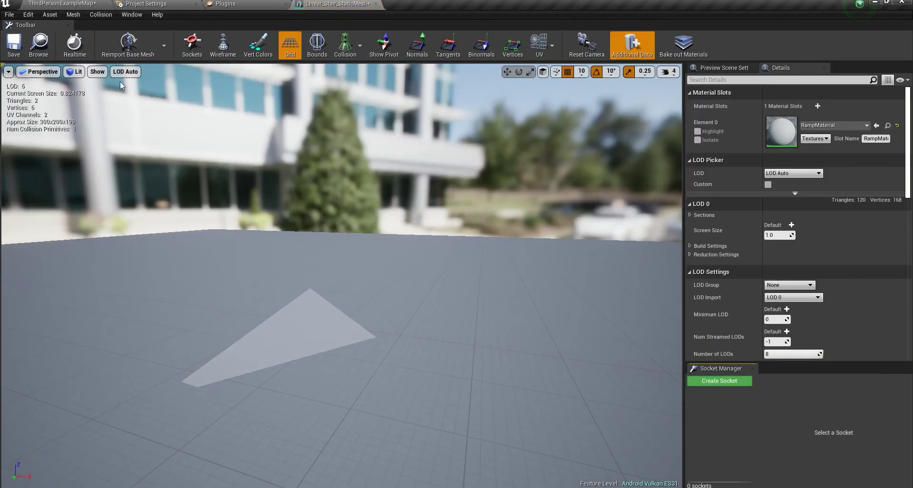
left_click(136, 74)
left_click(126, 99)
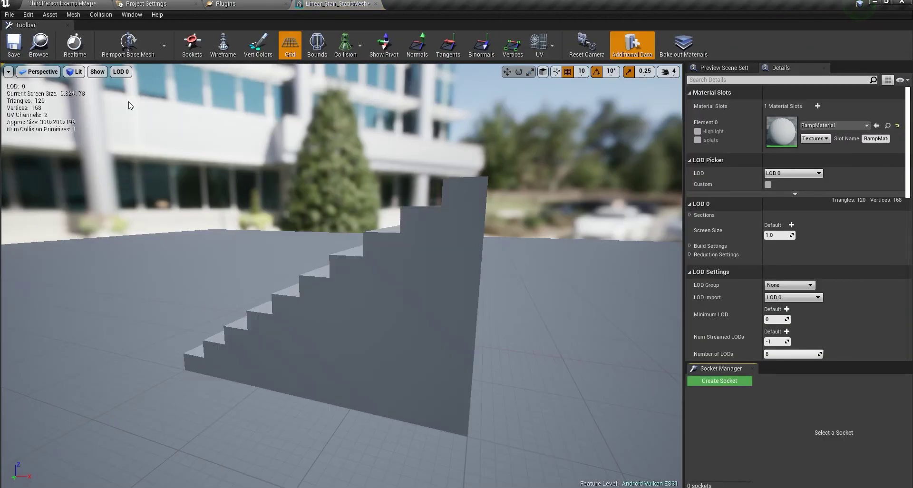
key("s")
right_click_drag(248, 172, 251, 169)
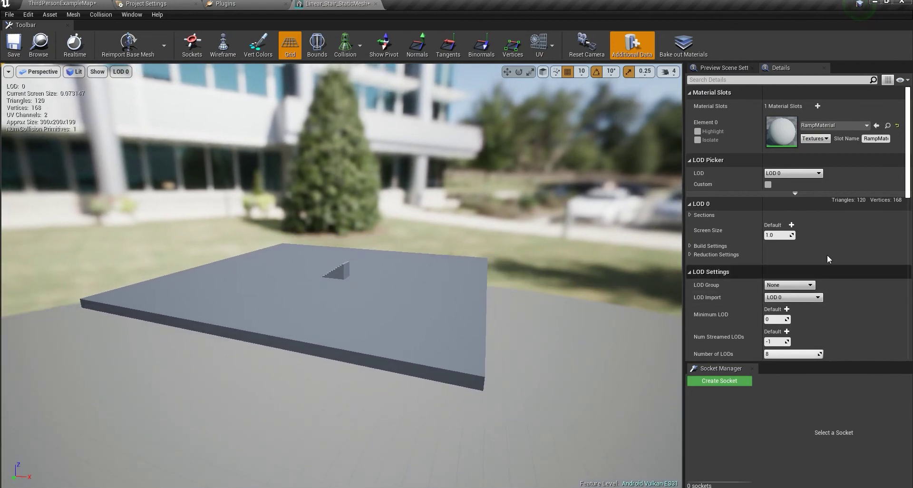
left_click(784, 236)
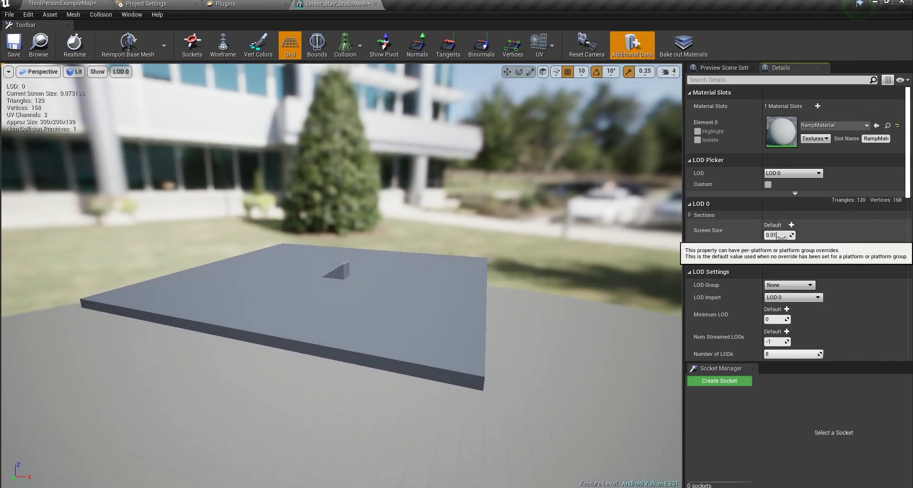
key("Return")
Check the staircase in the level from varying distances and close its mesh editor.
left_click(62, 3)
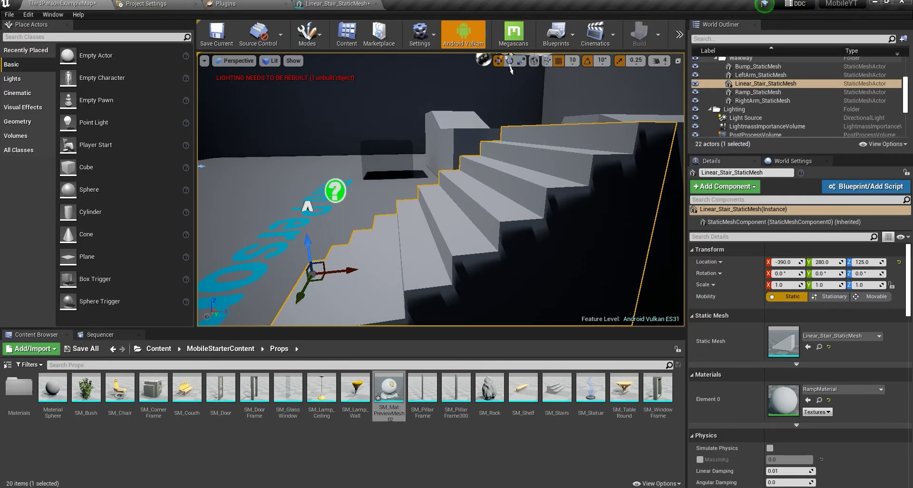
key("s")
right_click_drag(409, 181, 388, 222)
key("w")
left_click(374, 4)
key("w")
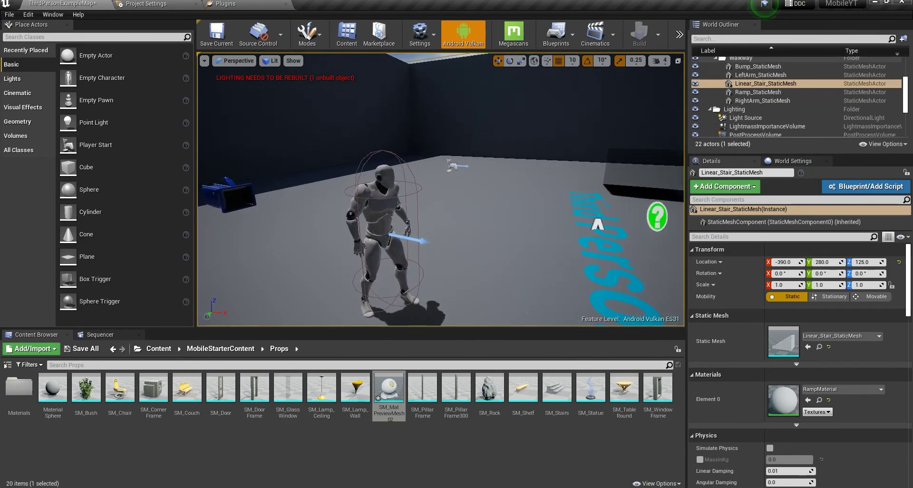
Open the third-person character's SK_Mannequin skeletal mesh, docking its editor beside the other open tabs.
left_click(388, 223)
double_click(782, 414)
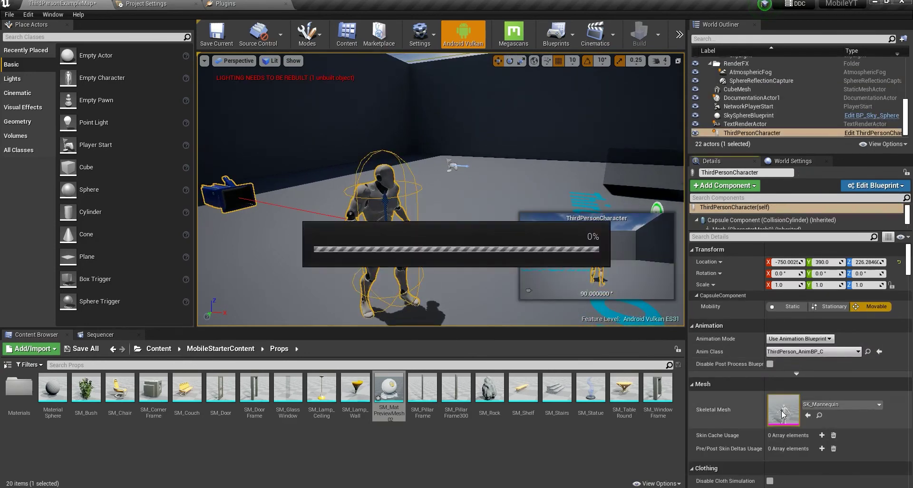
left_click_drag(281, 184, 306, 3)
right_click_drag(285, 109, 314, 126)
key("w")
key("s")
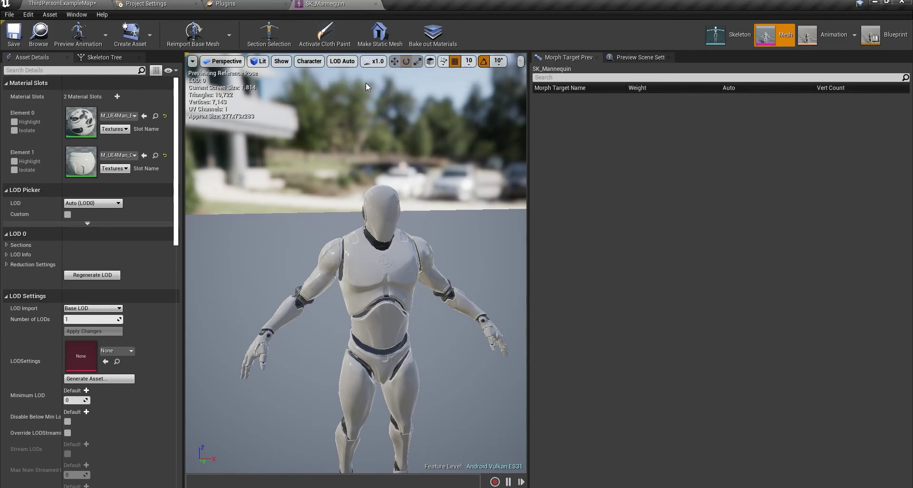
Set the mannequin's Number of LODs to 4 and generate the LODs.
scroll(98, 305, "down", 1)
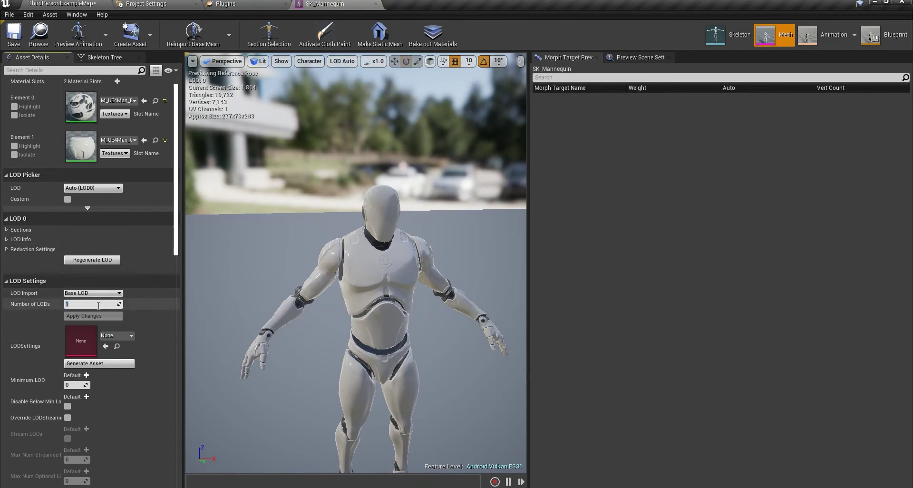
type("4")
left_click(94, 317)
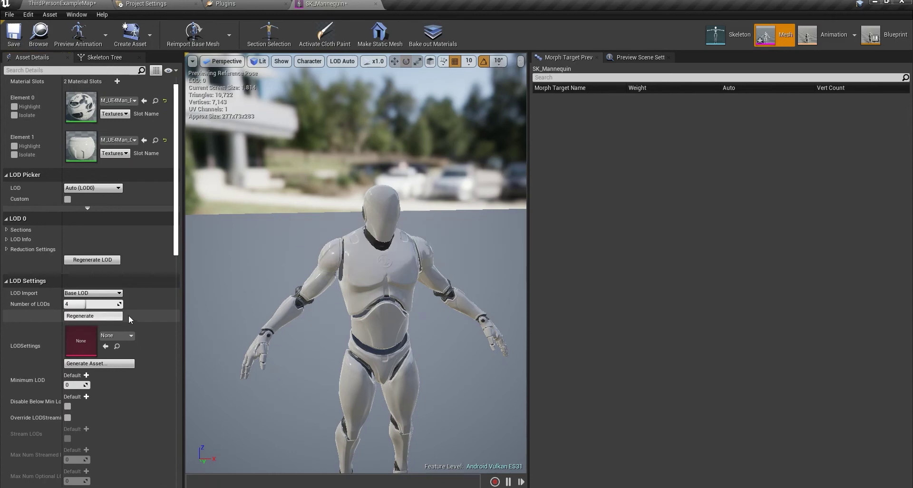
Preview the mannequin's LOD 2, LOD 1 and LOD 0 in turn, comparing the mesh detail from several angles.
left_click(342, 61)
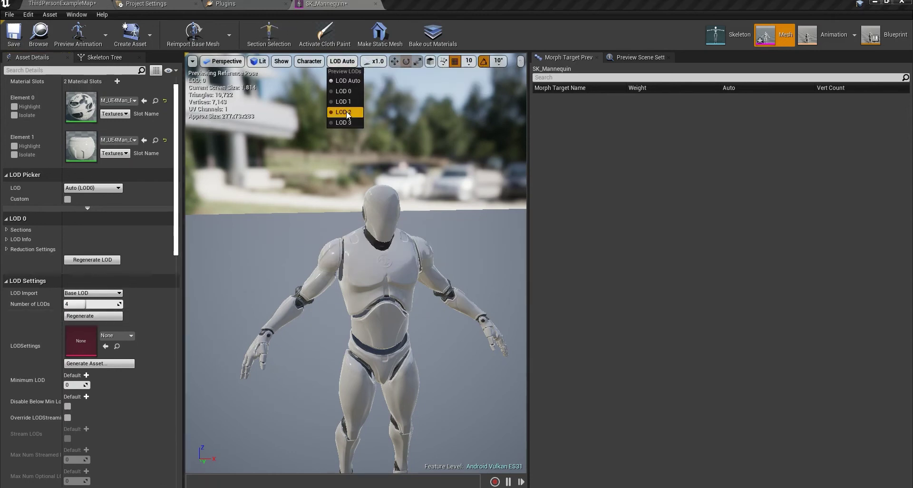
left_click(346, 113)
left_click(338, 61)
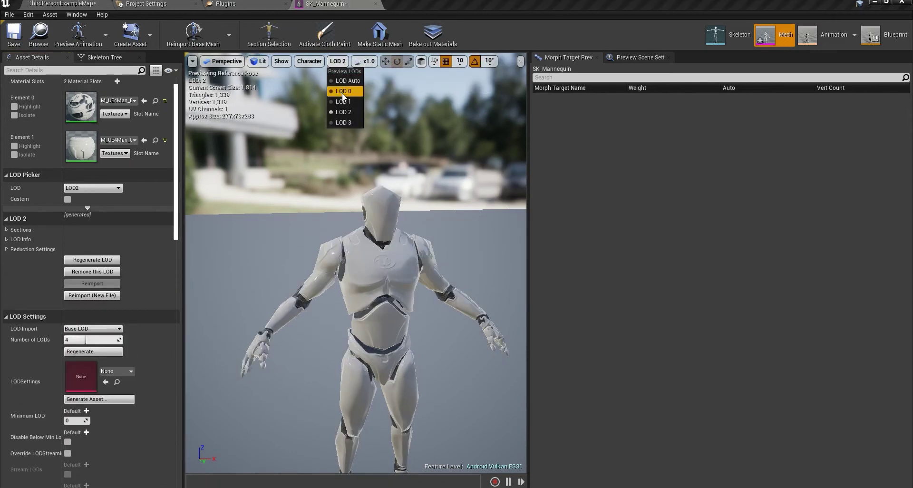
left_click(342, 101)
left_click_drag(343, 93, 495, 96)
right_click_drag(343, 94, 373, 88)
right_click_drag(304, 267, 480, 260)
key("w")
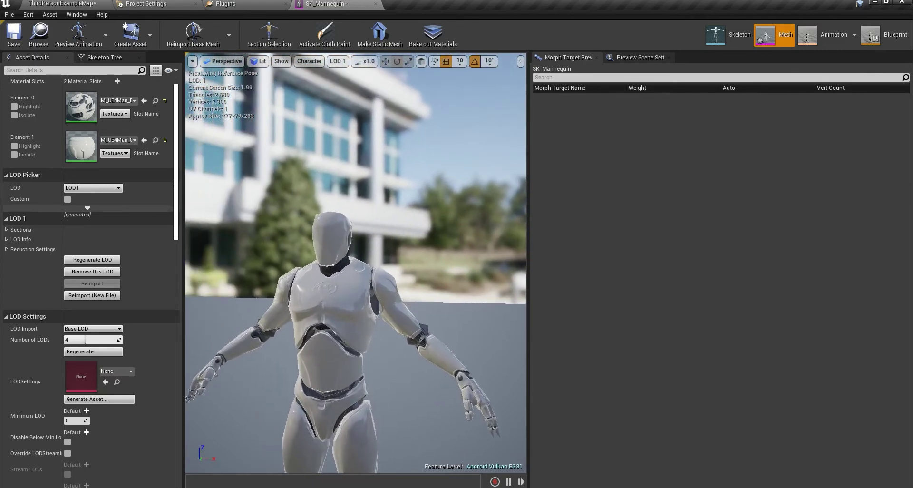
mouse_move(356, 263)
right_mouse_down()
mouse_move(364, 294)
mouse_move(338, 294)
mouse_move(339, 267)
right_mouse_up()
left_click(337, 60)
left_click(350, 91)
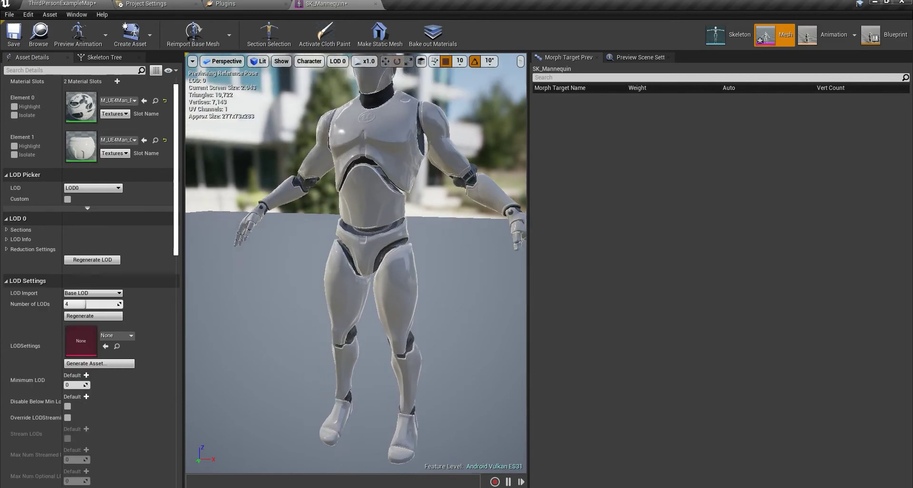
Close the mannequin editor and the Plugins window and return to the ThirdPersonExampleMap level.
scroll(357, 238, "up", 3)
left_click(375, 4)
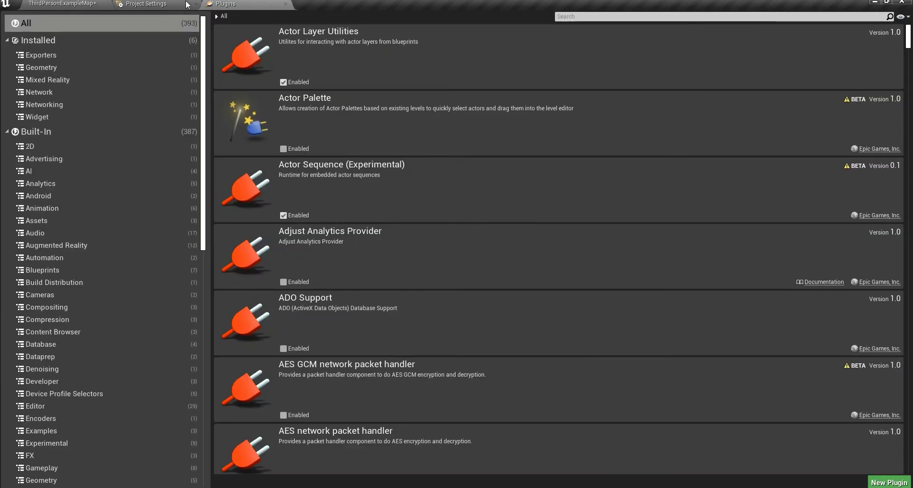
left_click(289, 4)
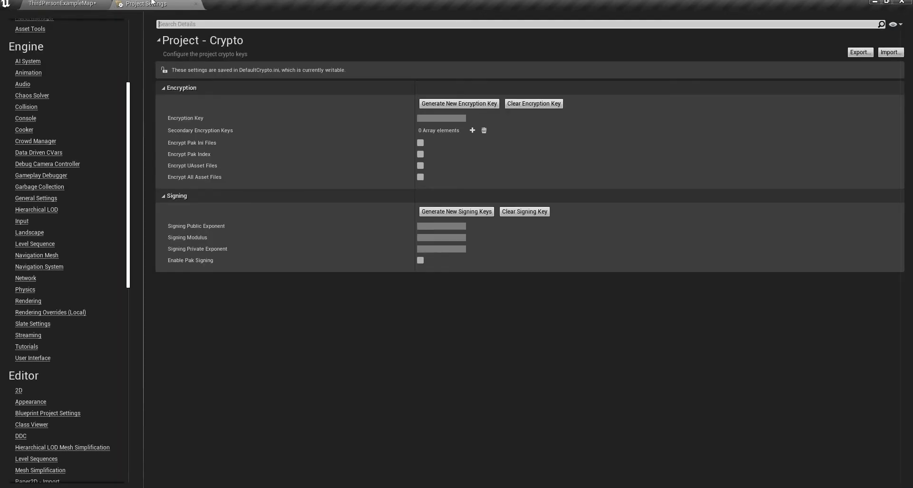
left_click(68, 3)
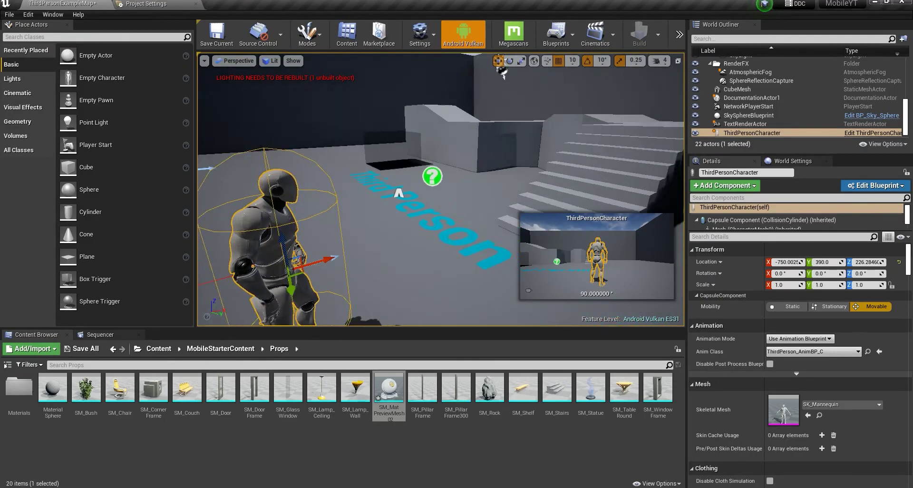
right_click_drag(441, 190, 381, 195)
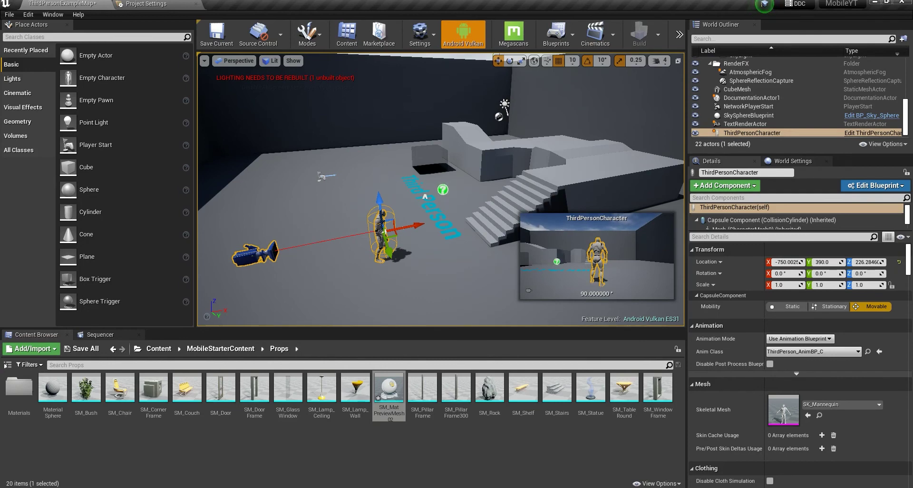
right_click_drag(441, 190, 524, 196)
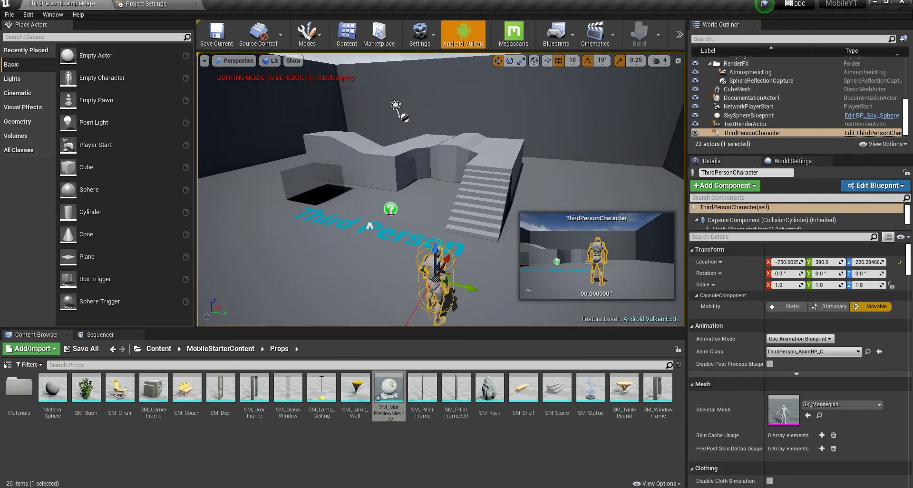
right_click_drag(524, 196, 547, 194)
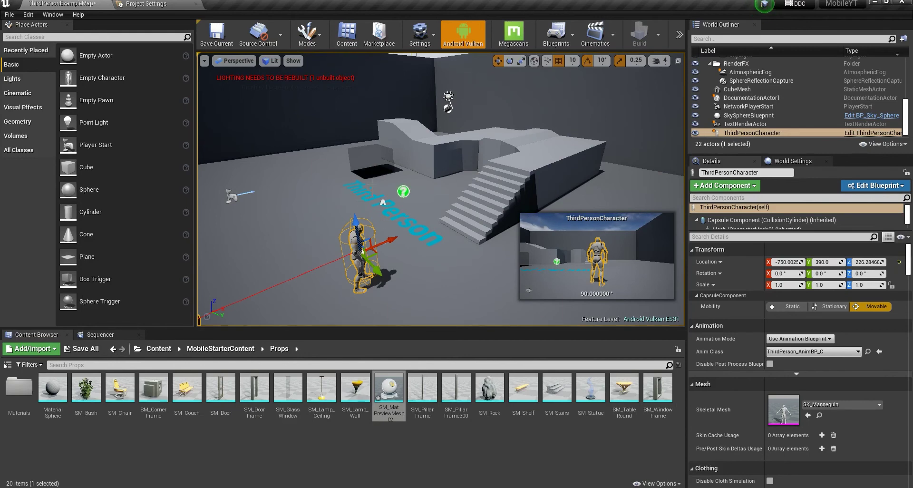
key("d")
mouse_move(372, 184)
right_mouse_down()
mouse_move(345, 188)
mouse_move(357, 184)
right_mouse_up()
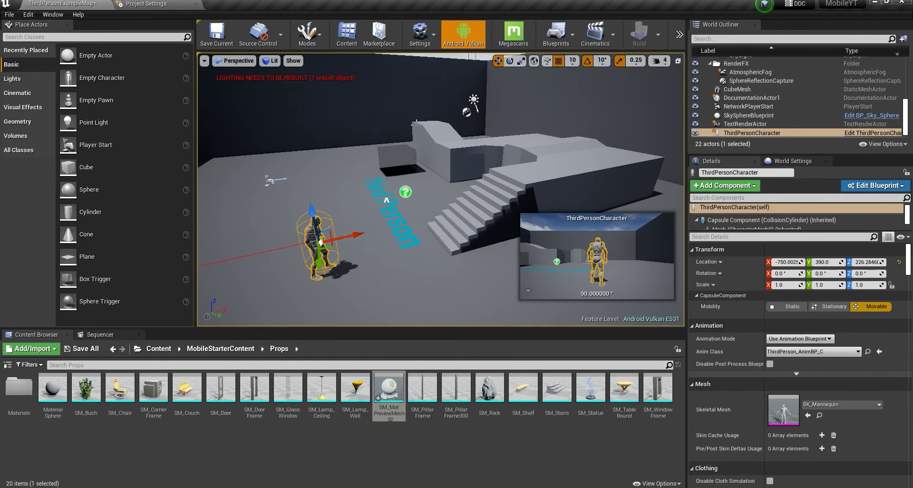
left_click(272, 61)
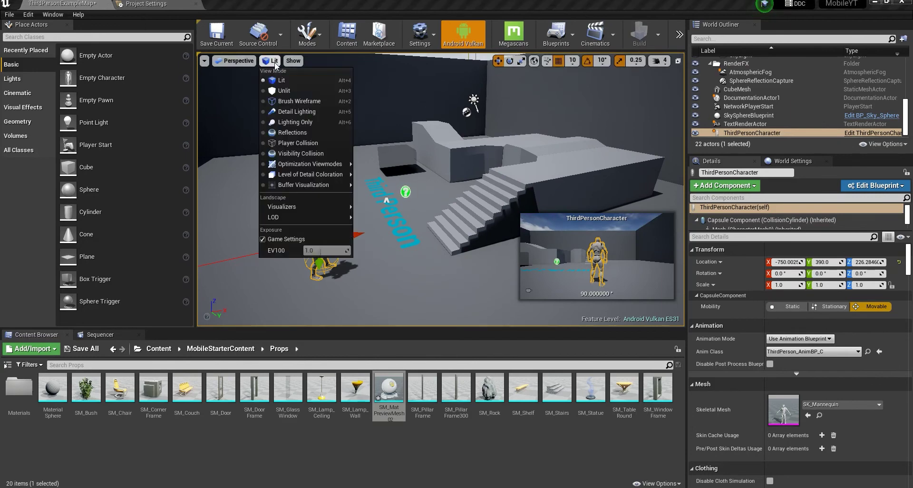
key("a")
right_click_drag(529, 190, 589, 186)
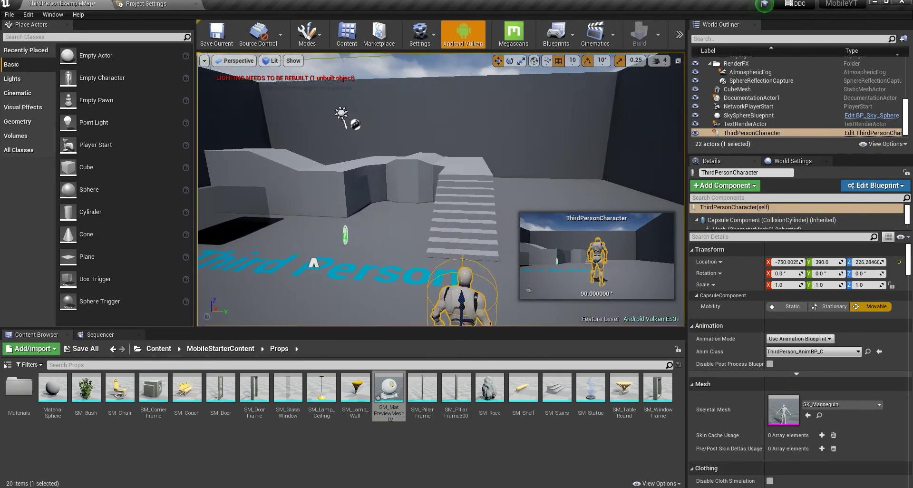
Show the level in the Brush Wireframe view mode, examine its geometry density and return to Lit.
left_click(274, 61)
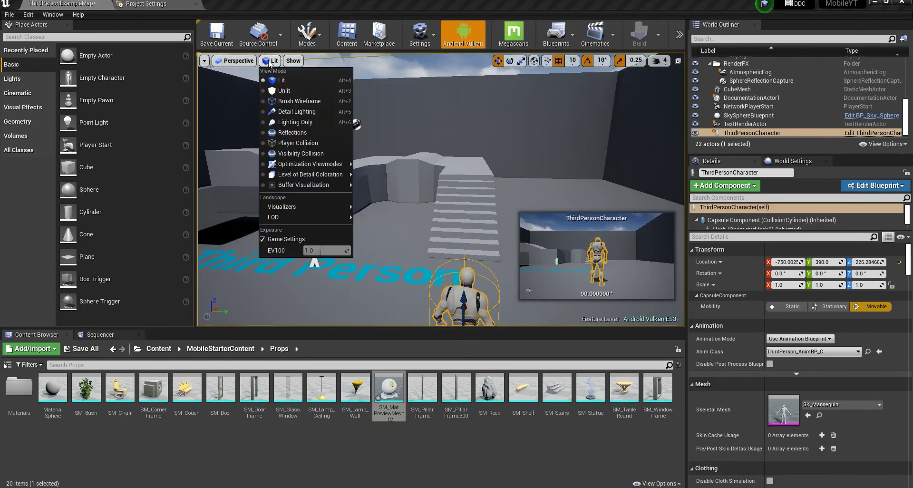
left_click(283, 106)
right_click_drag(283, 107, 305, 107)
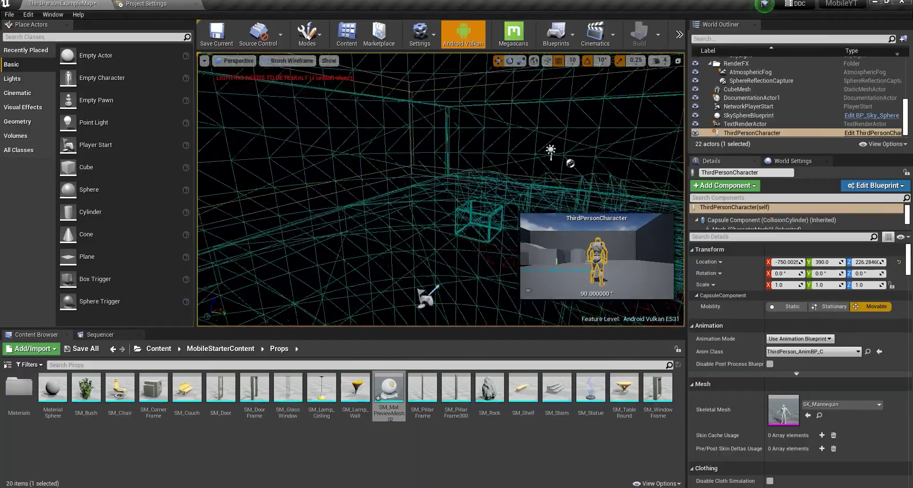
right_click_drag(441, 190, 399, 189)
key("w")
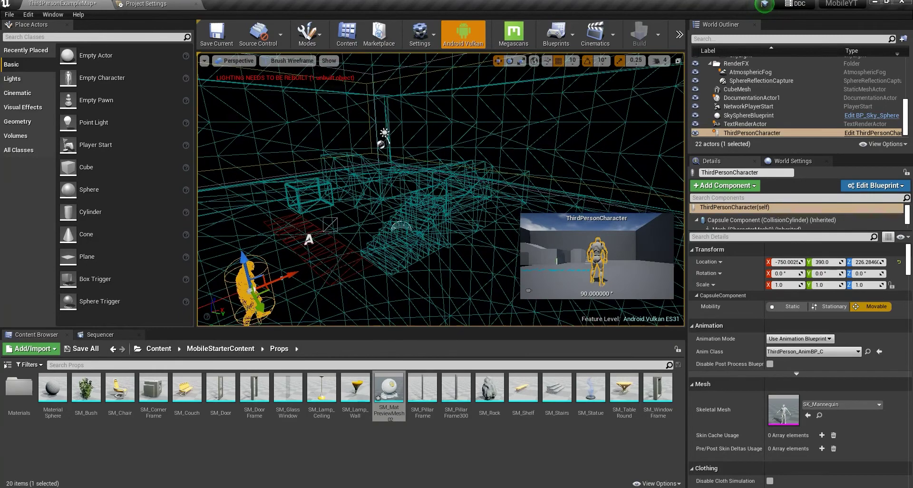
left_click(295, 62)
left_click(287, 81)
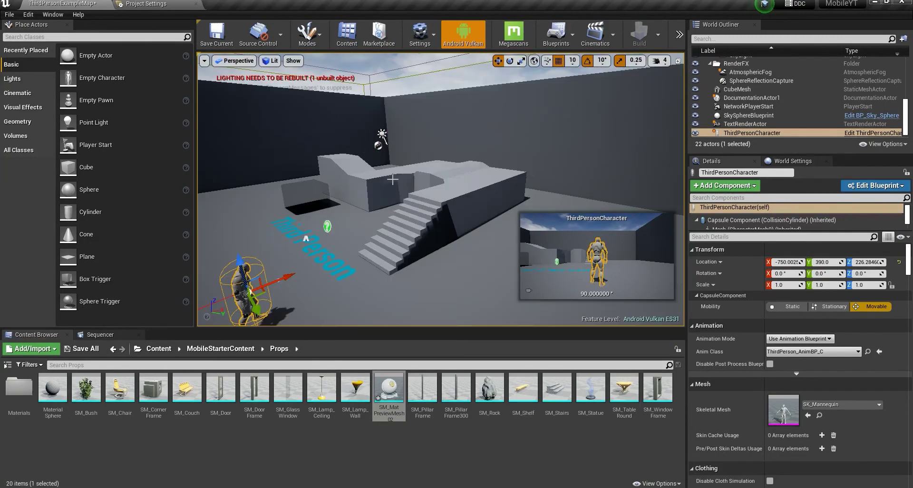
Examine the separate meshes forming the walkway, selecting the staircase, the left arm and the ramp in turn.
left_click(362, 276)
right_click_drag(362, 275, 355, 302)
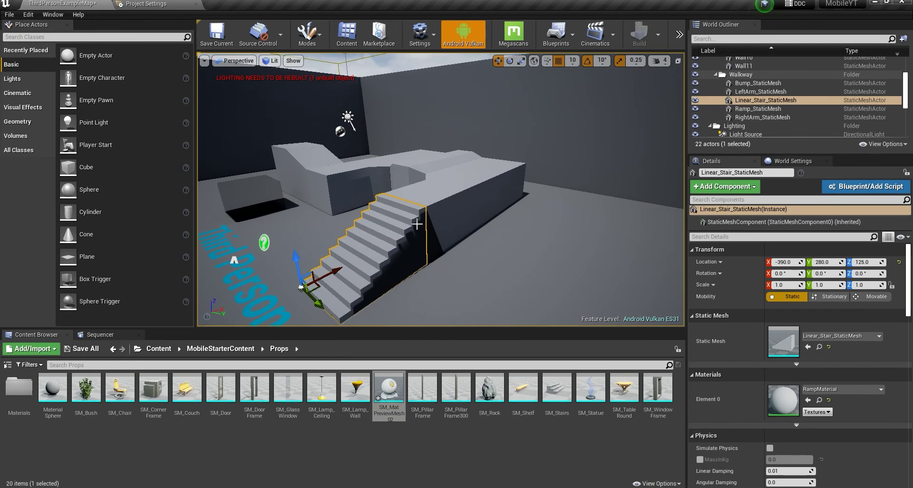
mouse_move(416, 224)
right_mouse_down()
mouse_move(390, 210)
mouse_move(405, 217)
mouse_move(395, 229)
mouse_move(412, 215)
right_mouse_up()
key("w")
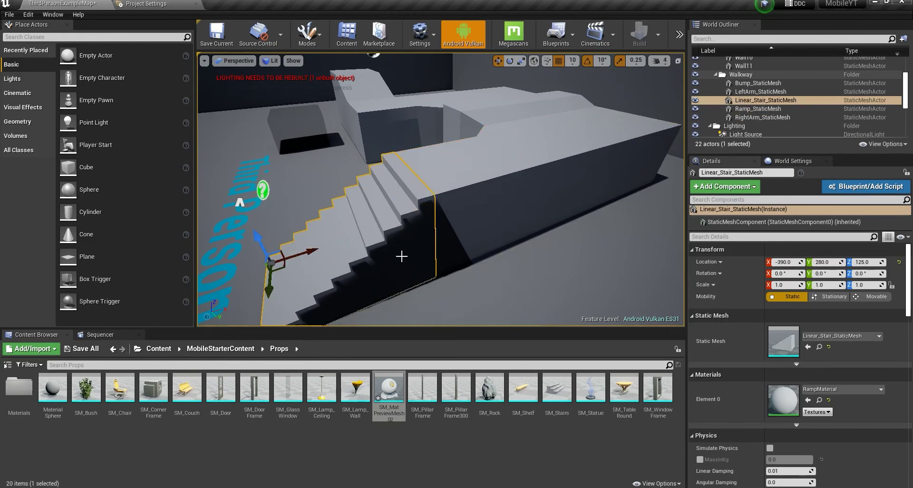
right_click_drag(389, 254, 548, 120)
left_click(542, 120)
left_click(469, 117)
right_click(391, 148)
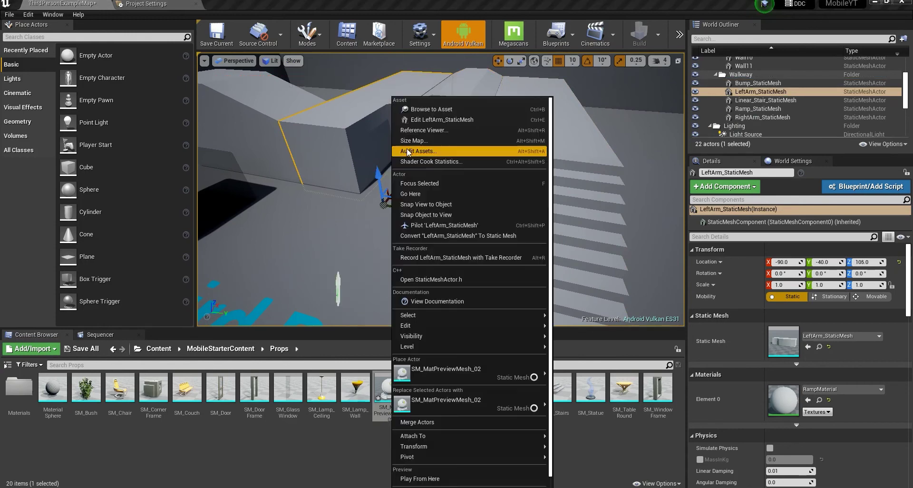
left_click(358, 147)
right_click_drag(359, 147, 424, 159)
left_click(438, 145)
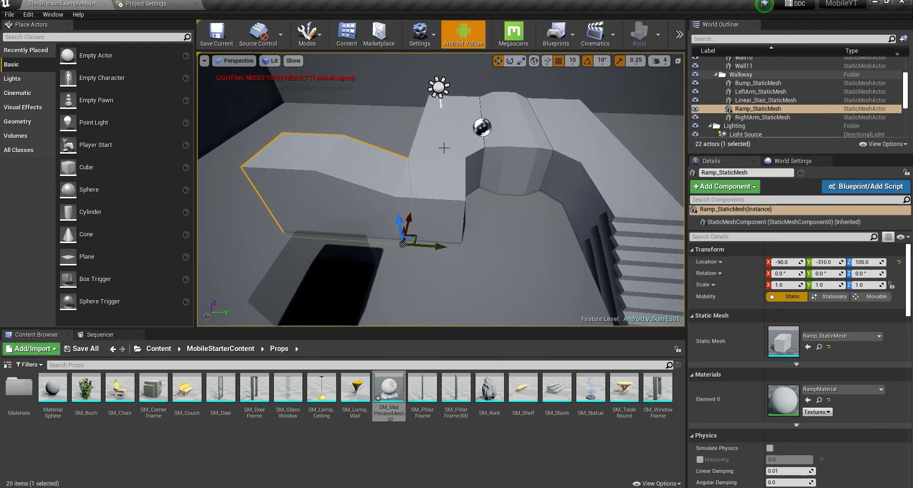
right_click_drag(508, 227, 347, 143)
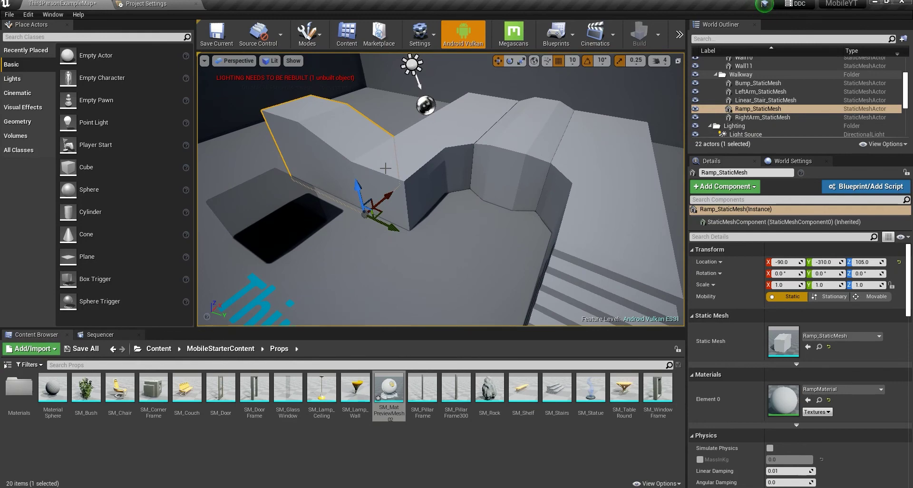
Examine the walkway's separate parts, selecting the left arm, the bump, the right arm and the staircase in turn.
mouse_move(443, 190)
right_mouse_down()
mouse_move(452, 286)
mouse_move(437, 238)
mouse_move(441, 190)
right_mouse_up()
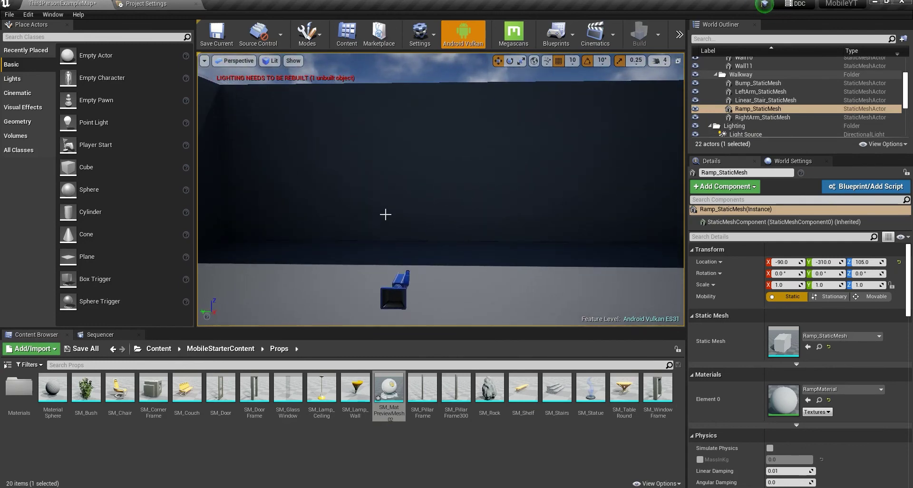
mouse_move(349, 214)
right_mouse_down()
mouse_move(538, 216)
mouse_move(344, 215)
right_mouse_up()
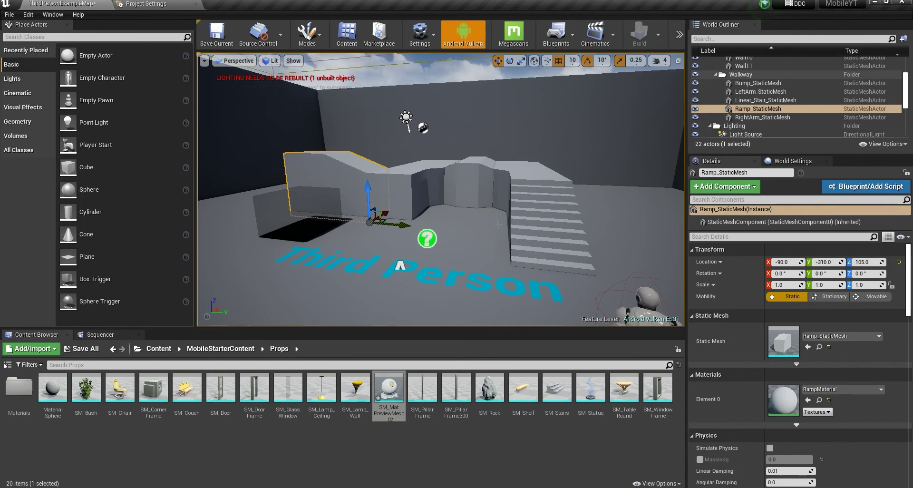
right_click_drag(498, 224, 538, 225)
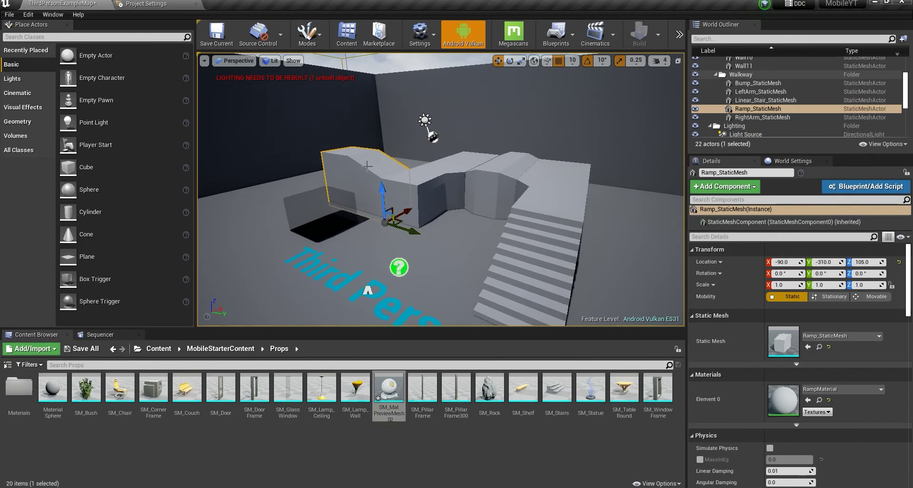
left_click(442, 171)
left_click(504, 181)
left_click(539, 184)
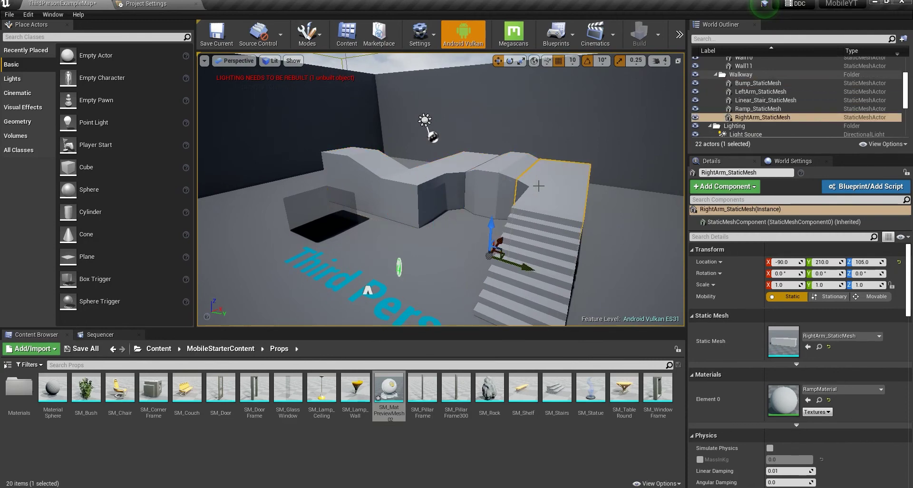
left_click(534, 265)
right_click_drag(535, 265, 491, 217)
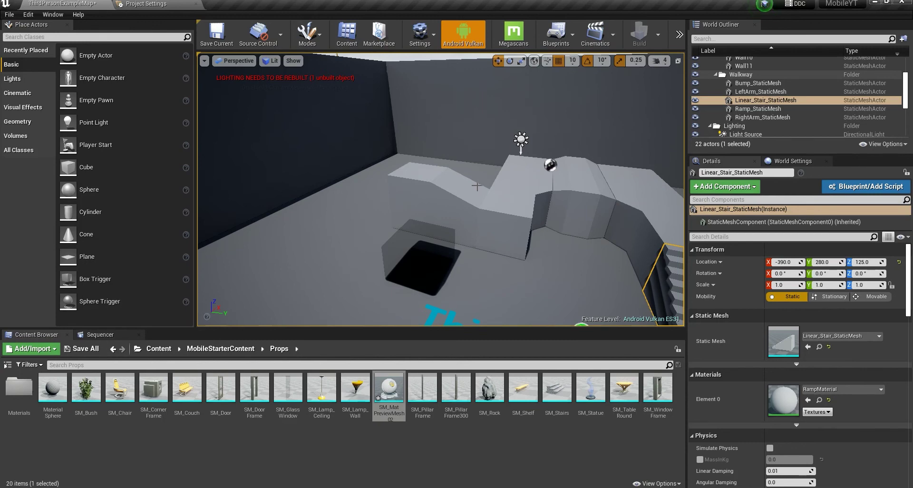
Select the wall behind the walkway and the ramp in turn and examine the scene from several angles.
right_click_drag(491, 217, 473, 209)
left_click(394, 130)
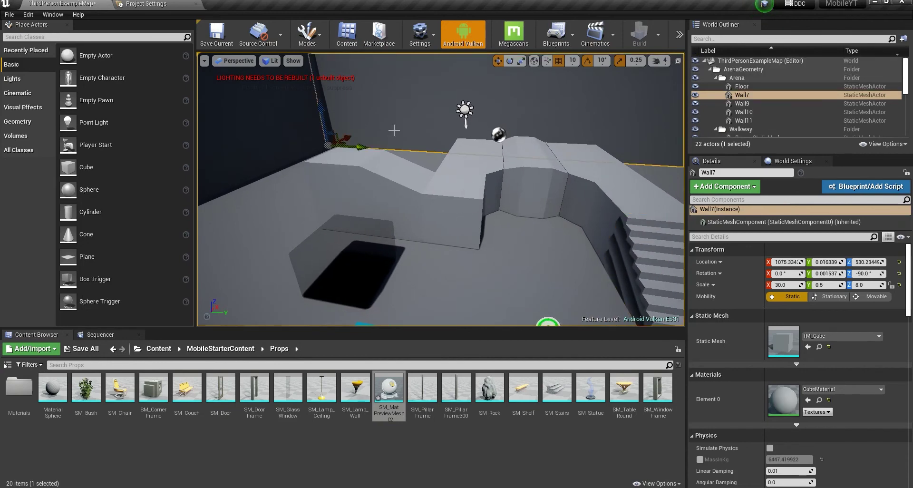
right_click_drag(393, 131, 435, 195)
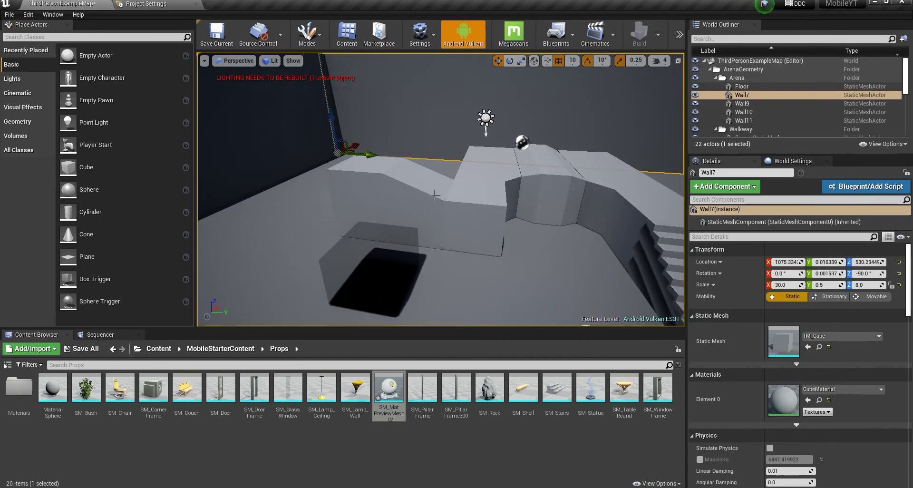
left_click(400, 203)
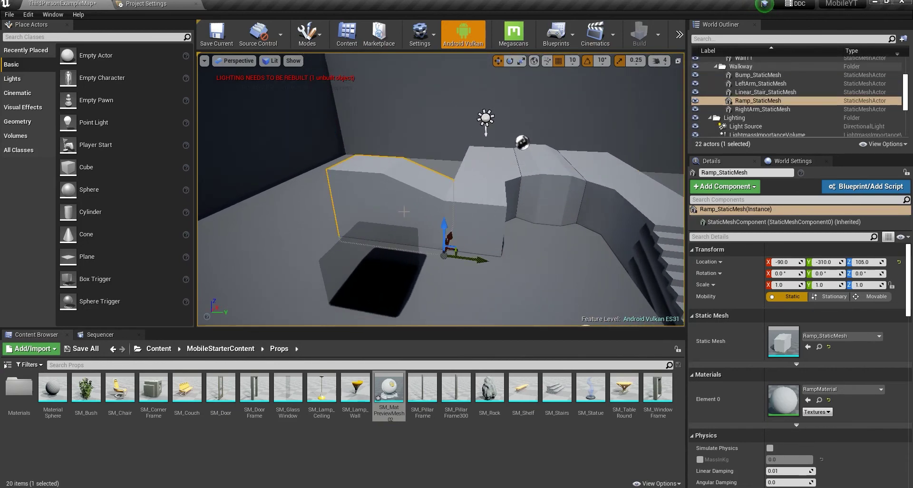
right_click_drag(379, 206, 495, 153)
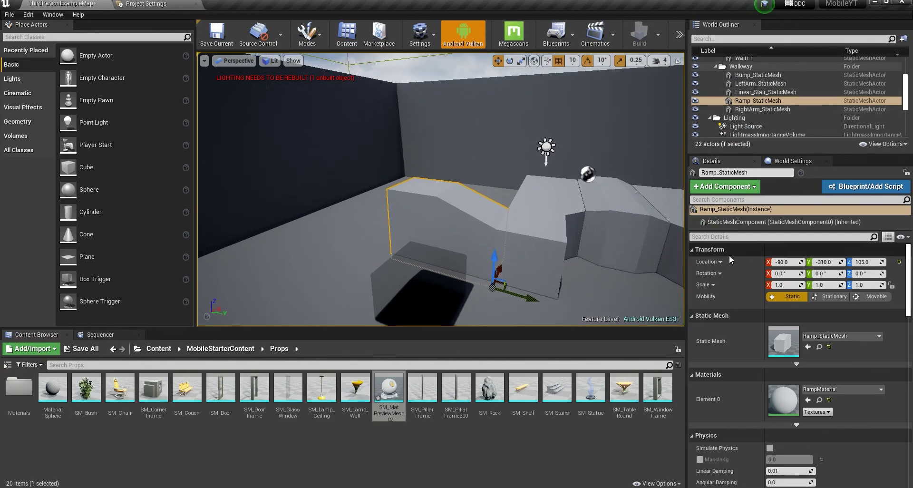
right_click_drag(536, 216, 595, 214)
right_click_drag(550, 234, 515, 301)
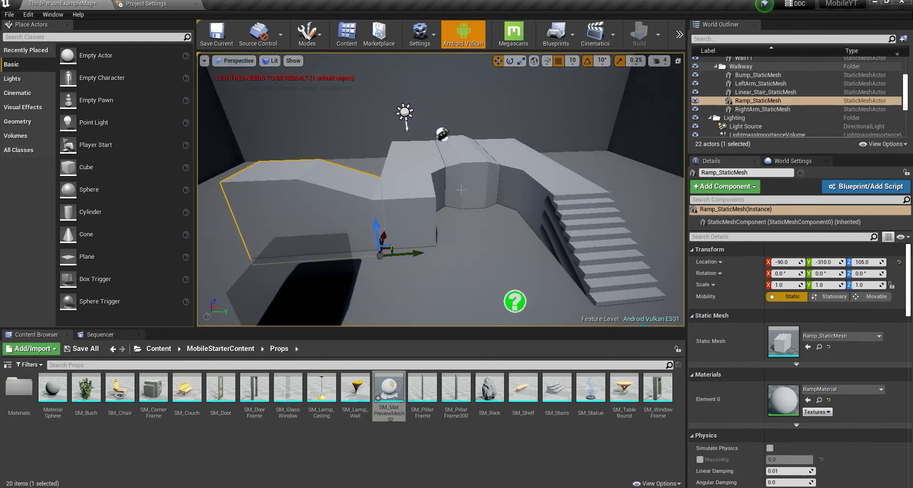
Select the walkway's ramp mesh and copy its location values.
left_click(427, 189)
left_click(282, 190)
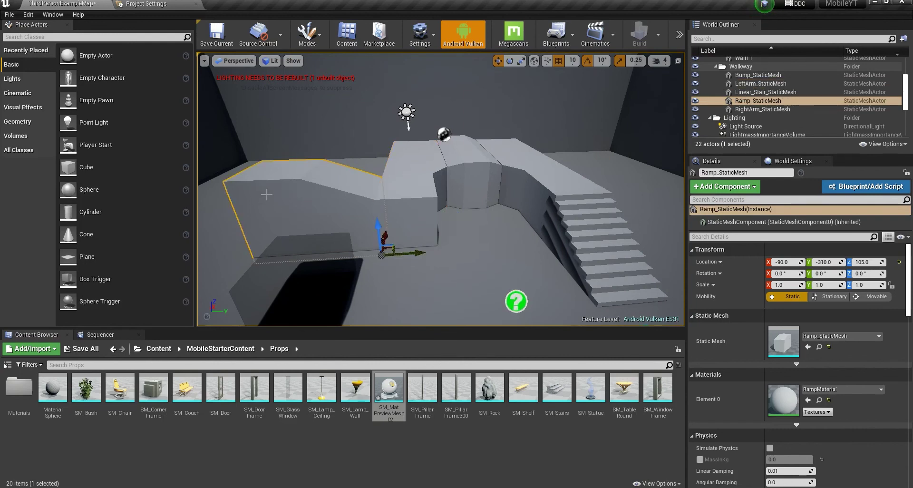
right_click(705, 263)
left_click(729, 276)
Merge the ramp, left arm, bump, right arm and staircase meshes into SM_MERGED_Ramp_StaticMesh, saved in the Content folder.
left_click(412, 189, "ctrl")
left_click(497, 160, "ctrl")
left_click(560, 187, "ctrl")
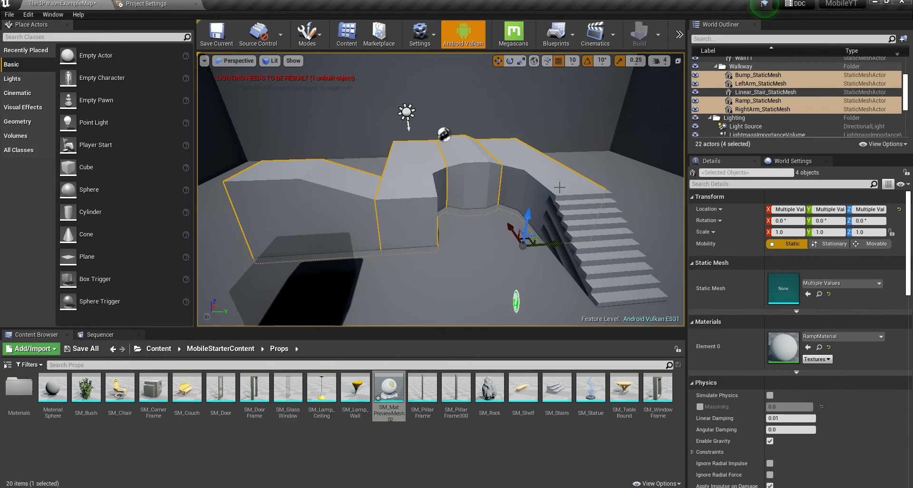
left_click(590, 227, "ctrl")
right_click(538, 190)
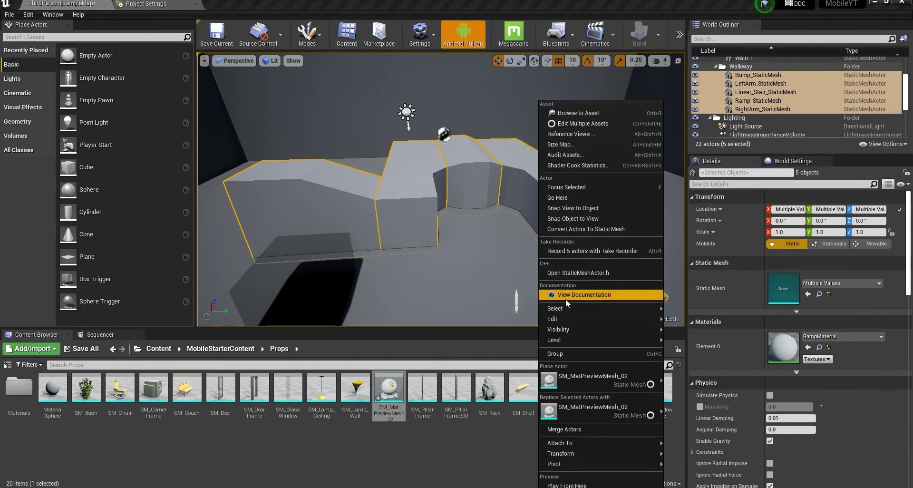
left_click(566, 430)
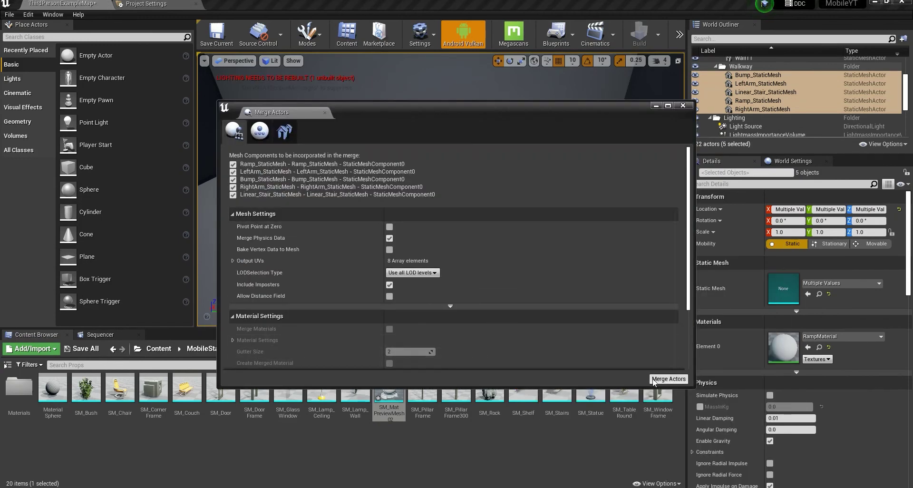
left_click(668, 379)
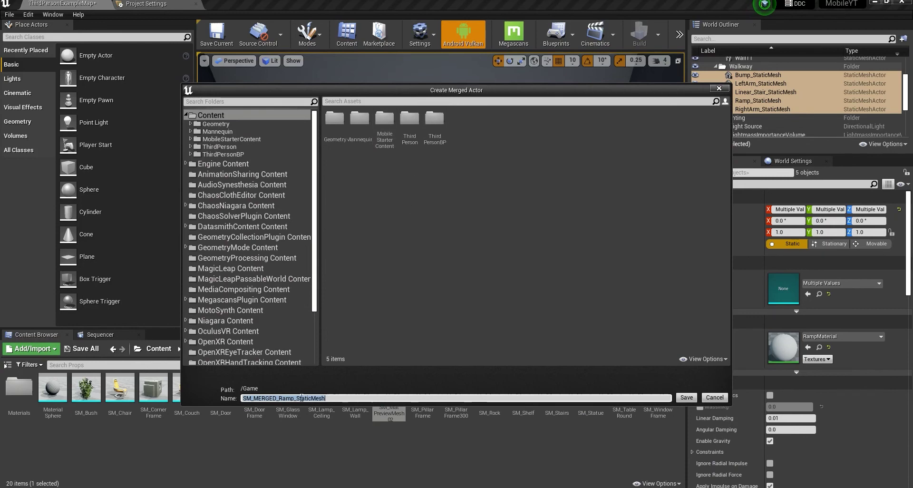
left_click(686, 399)
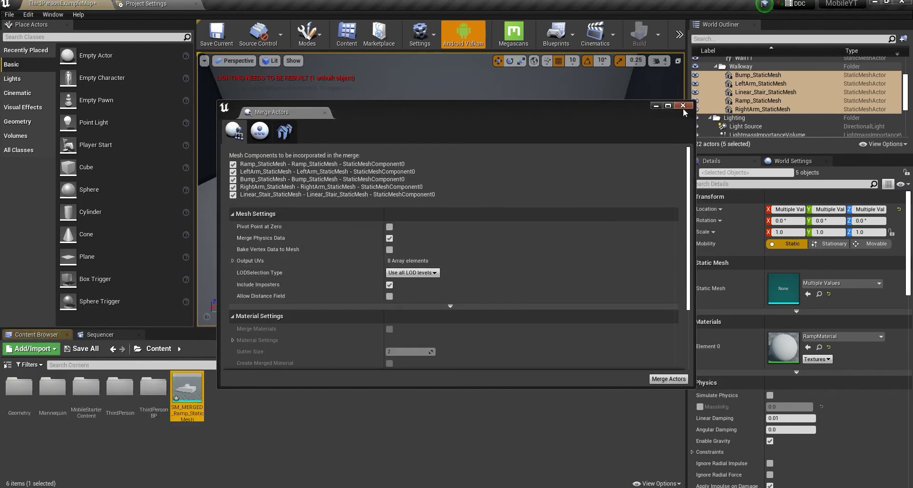
left_click(684, 109)
Delete the five original walkway meshes and place SM_MERGED_Ramp_StaticMesh in the level.
right_click_drag(509, 229, 506, 228)
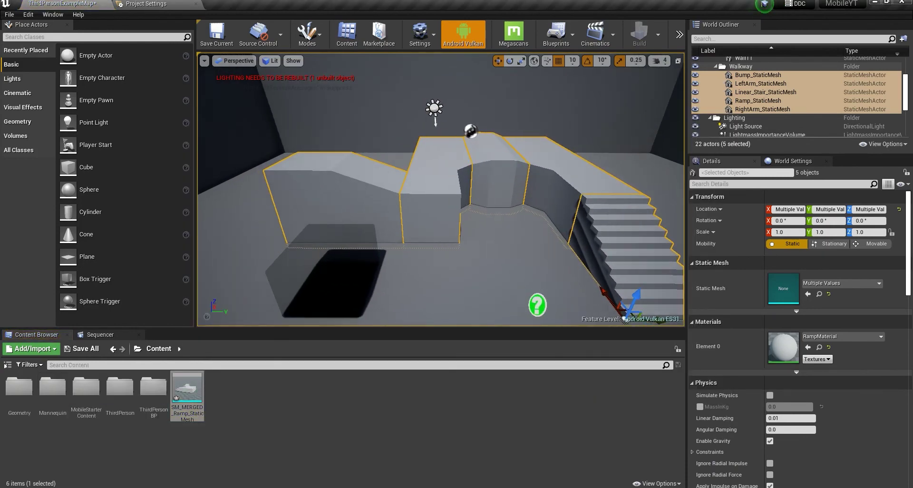
key("Delete")
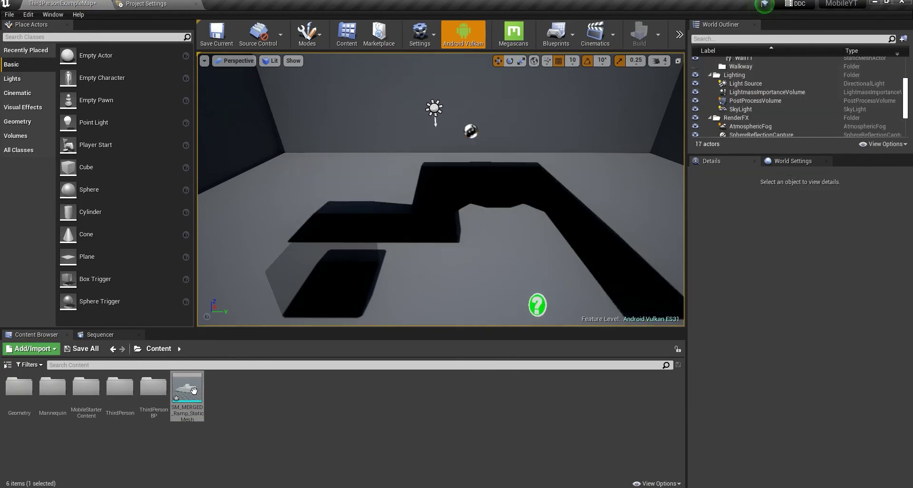
left_click_drag(187, 394, 405, 236)
Paste the copied ramp location (-90, -310, 105) onto the merged walkway mesh and inspect its placement.
right_click(703, 263)
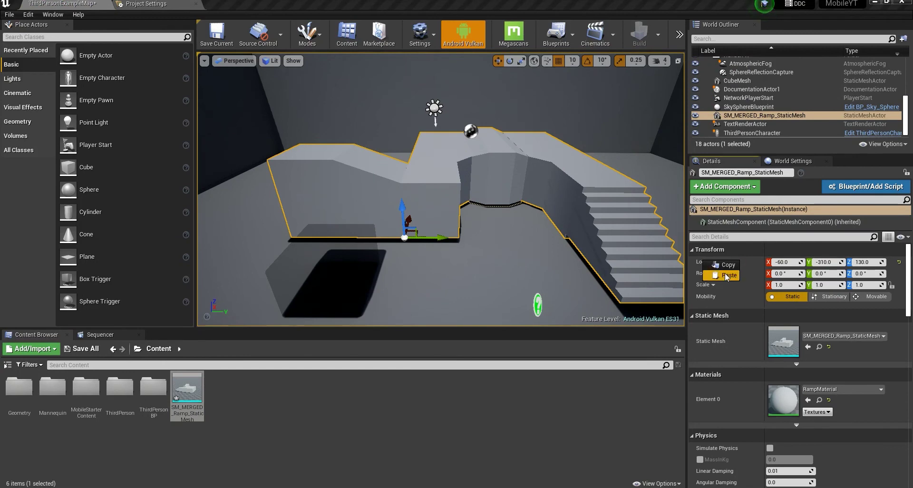
left_click(722, 275)
key("d")
right_click_drag(426, 204, 410, 193)
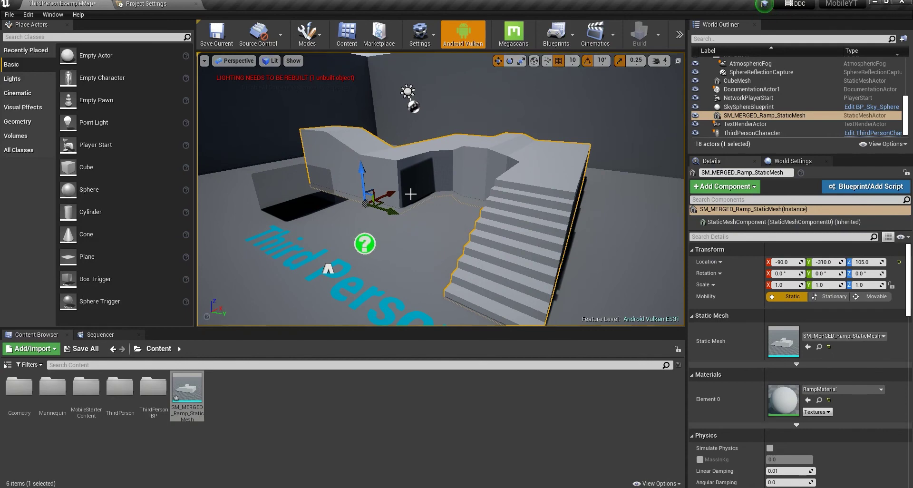
Turn off the Android Vulkan preview, view the lighting build quality options and return to the Vulkan preview.
left_click(471, 44)
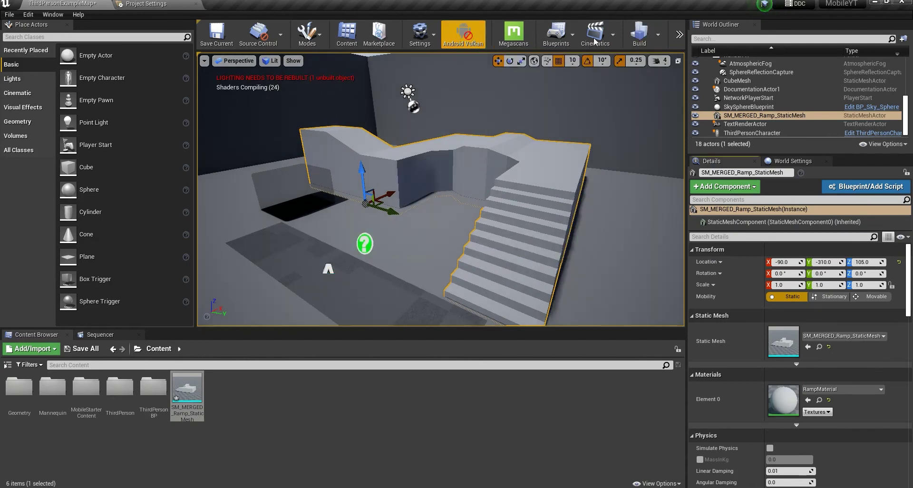
left_click(658, 34)
mouse_move(677, 74)
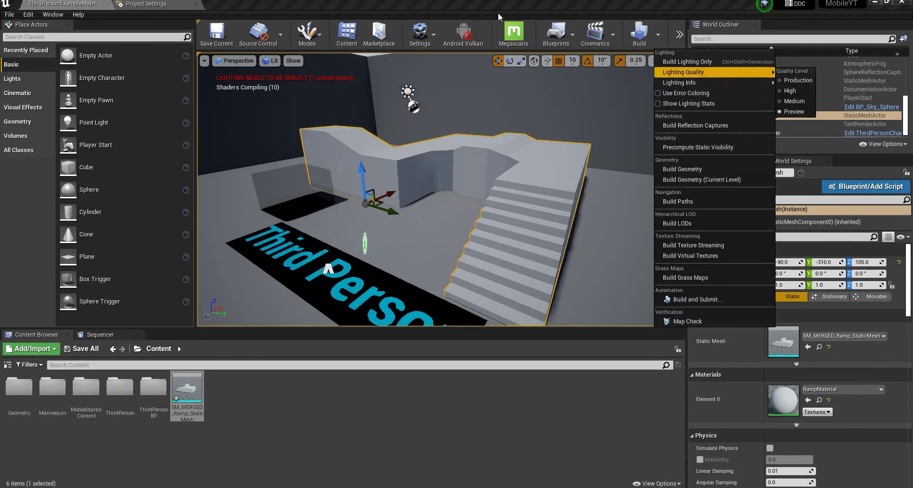
right_click_drag(386, 161, 499, 178)
Open the merged walkway mesh in its editor, dock it beside the level and view the staircase side.
double_click(784, 346)
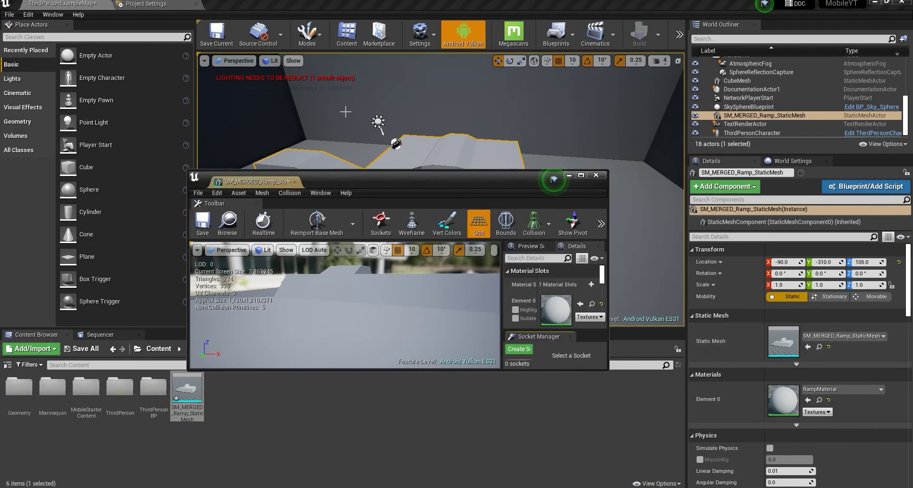
left_click_drag(267, 179, 101, 3)
left_click(71, 3)
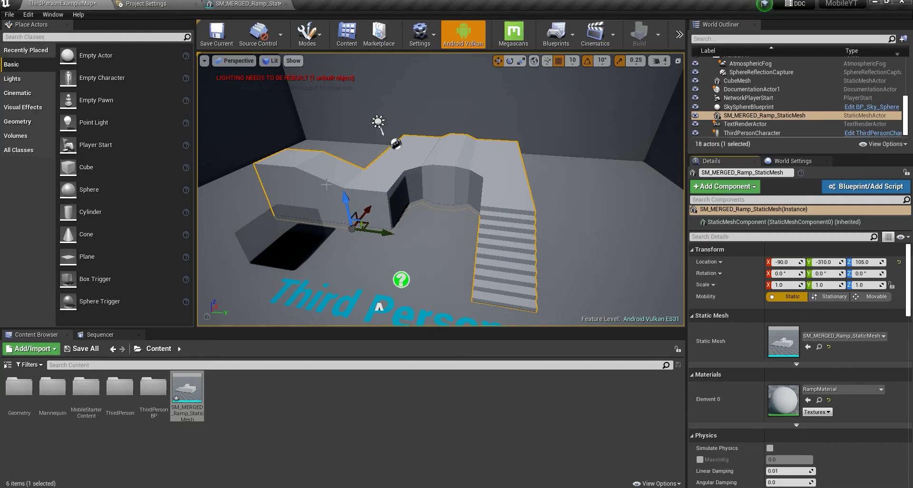
left_click(238, 3)
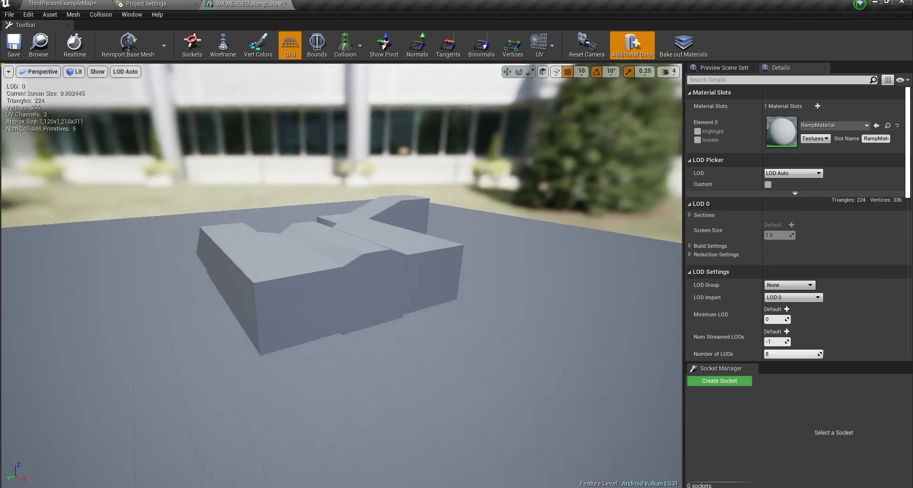
right_click_drag(341, 275, 523, 276)
Preview the merged mesh at LOD 1 and LOD 0, close its editor and return to the level.
left_click(118, 72)
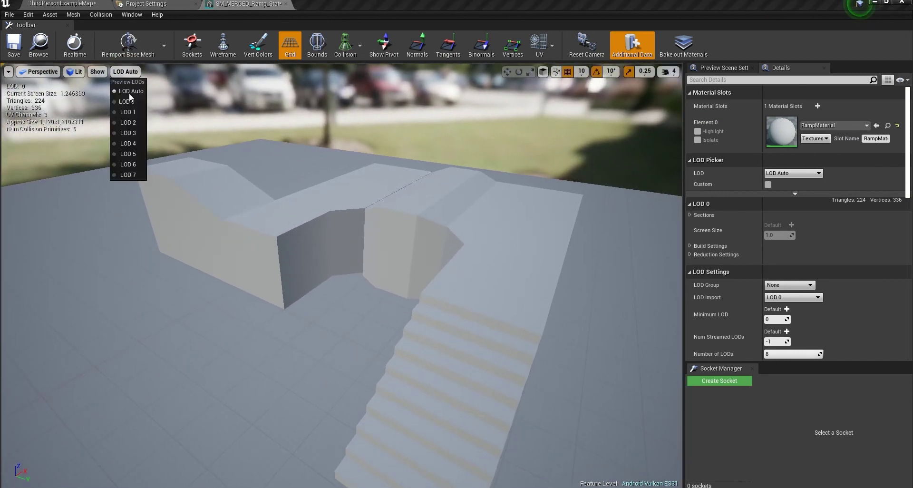
left_click(128, 114)
right_click_drag(131, 115, 183, 124)
left_click(121, 72)
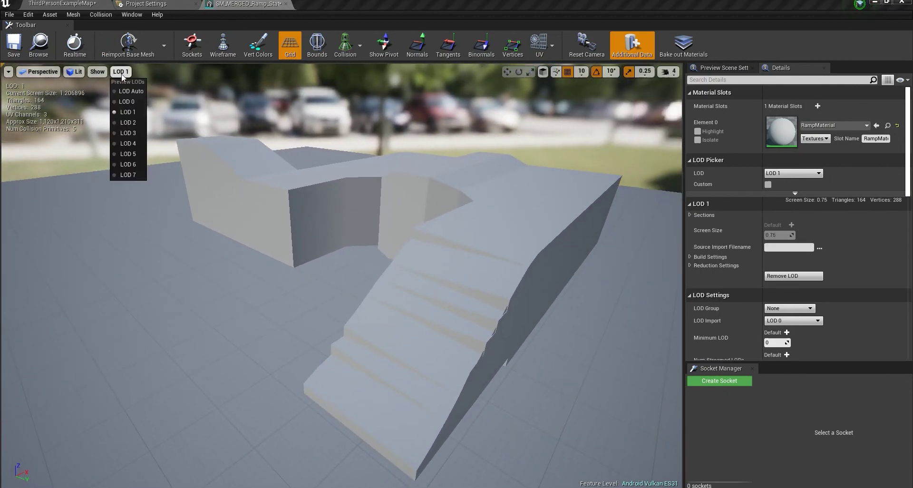
left_click(127, 101)
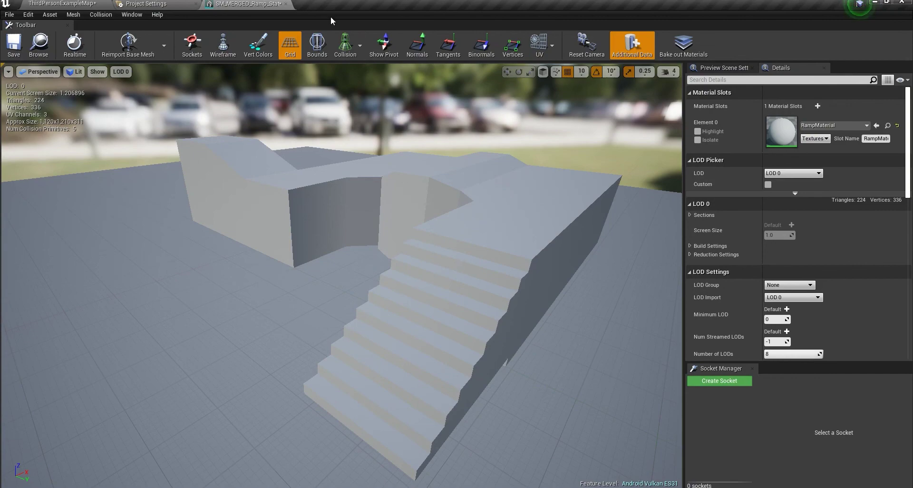
left_click(285, 4)
left_click(92, 3)
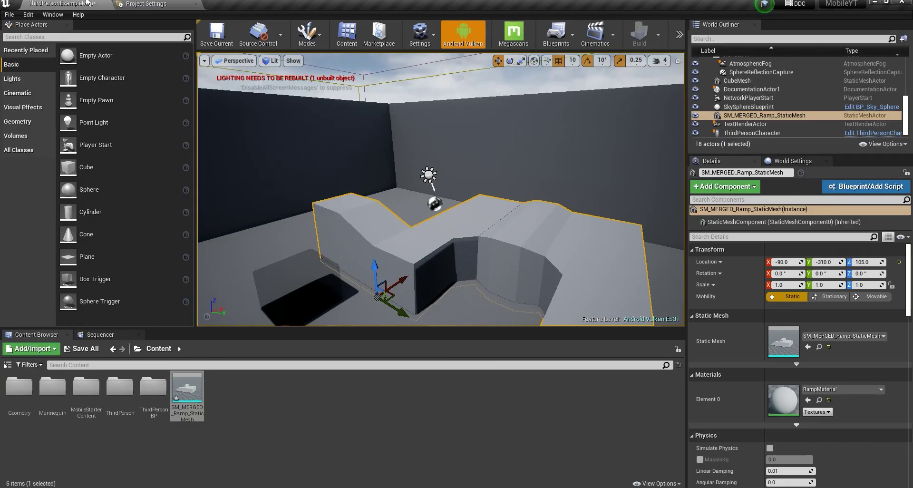
Frame the whole walkway in the viewport and display the game statistics with the console command "stat game".
mouse_move(441, 190)
right_mouse_down()
mouse_move(376, 188)
mouse_move(476, 190)
mouse_move(438, 190)
right_mouse_up()
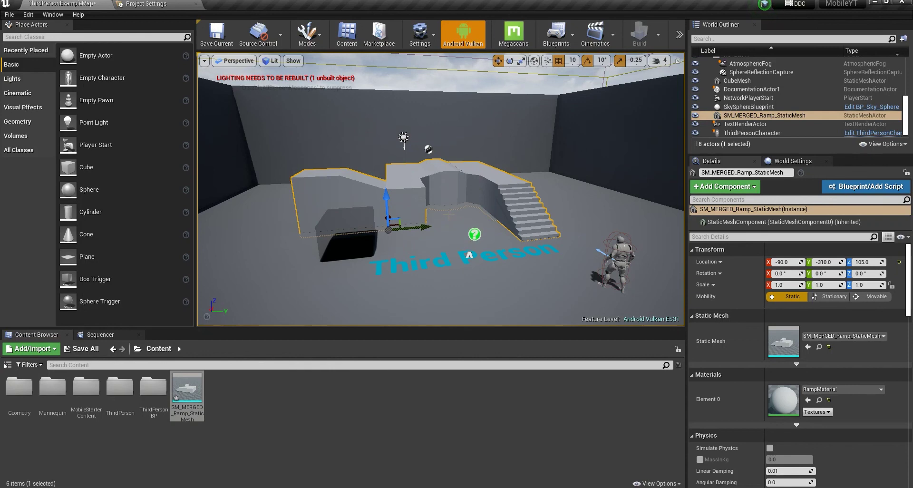
middle_click_drag(468, 177, 453, 182)
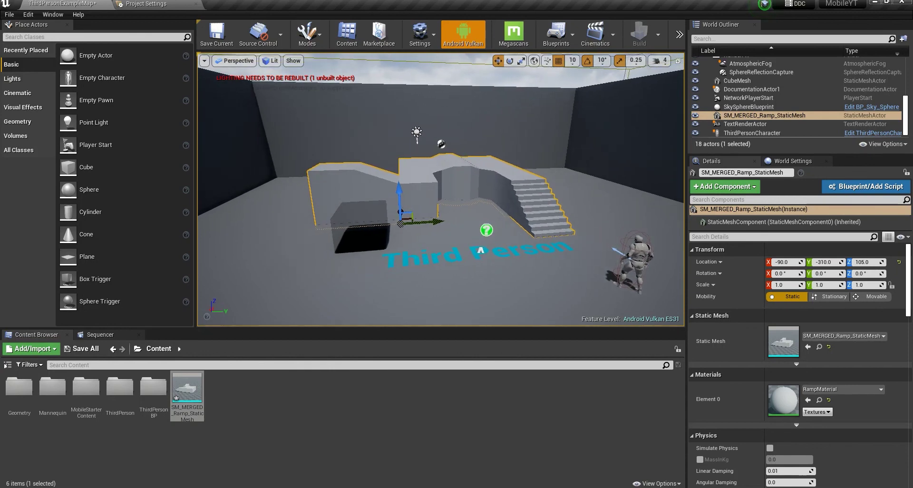
key("grave")
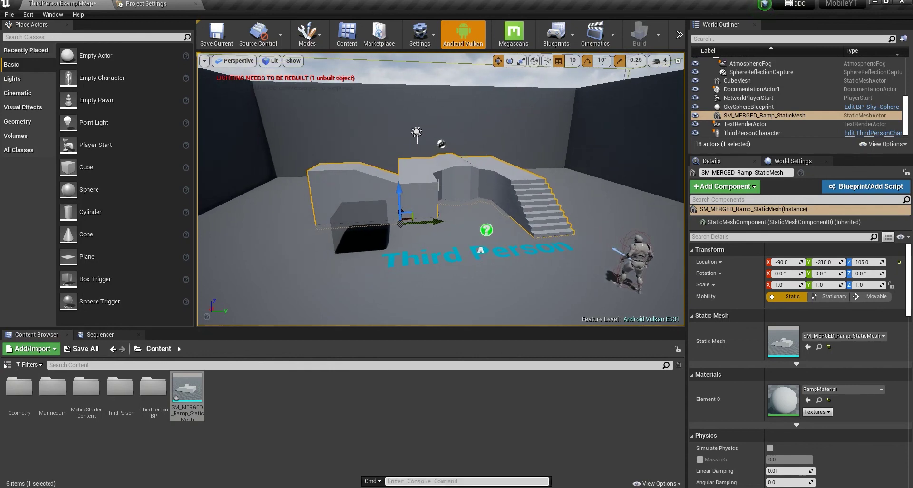
type("stat")
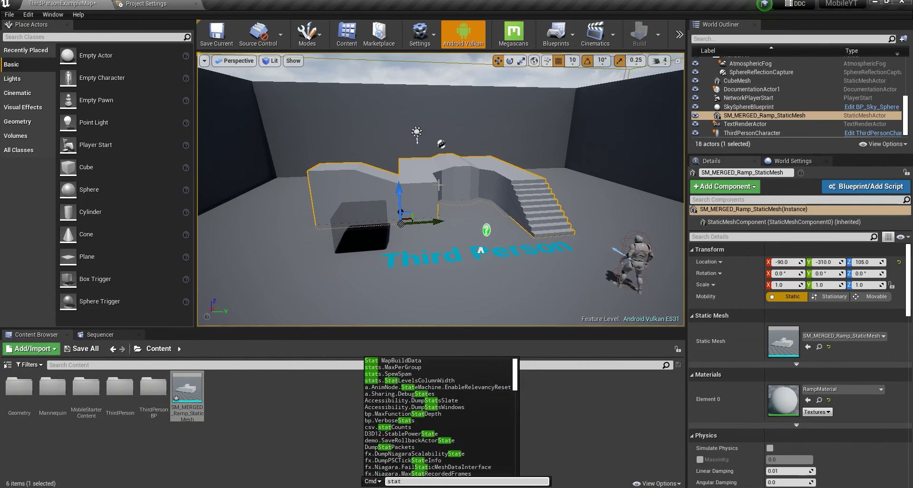
type(" game")
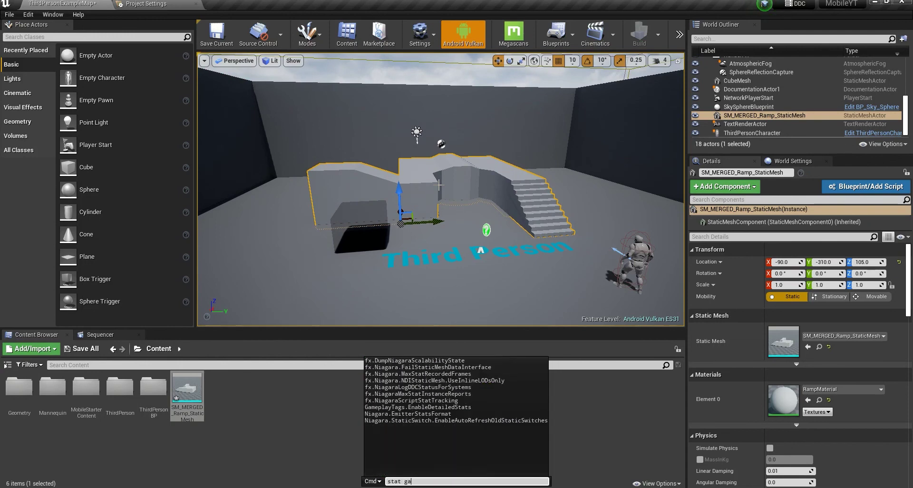
key("Return")
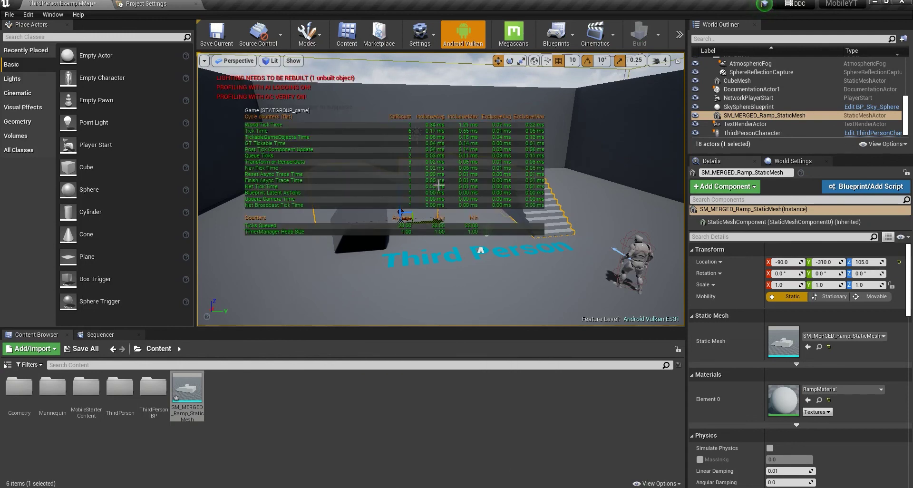
Turn off the game statistics overlay in the viewport with the console command "stat game".
key("f")
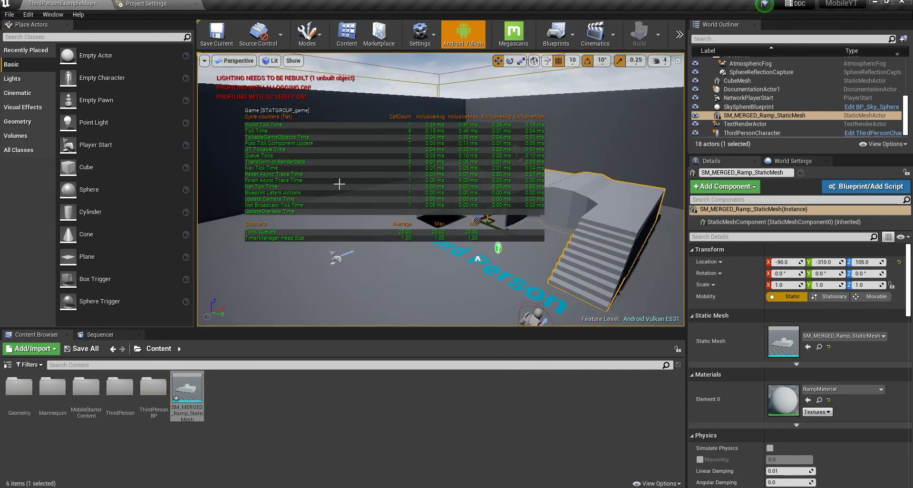
key("grave")
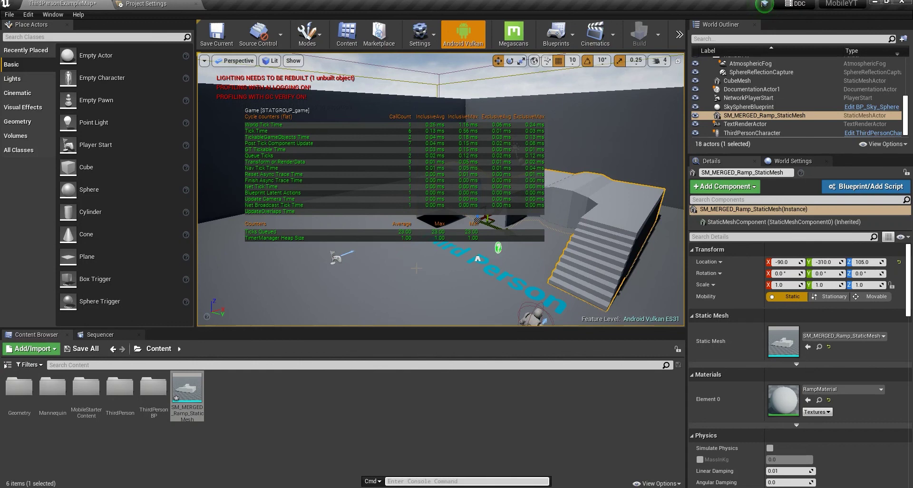
type("stat game")
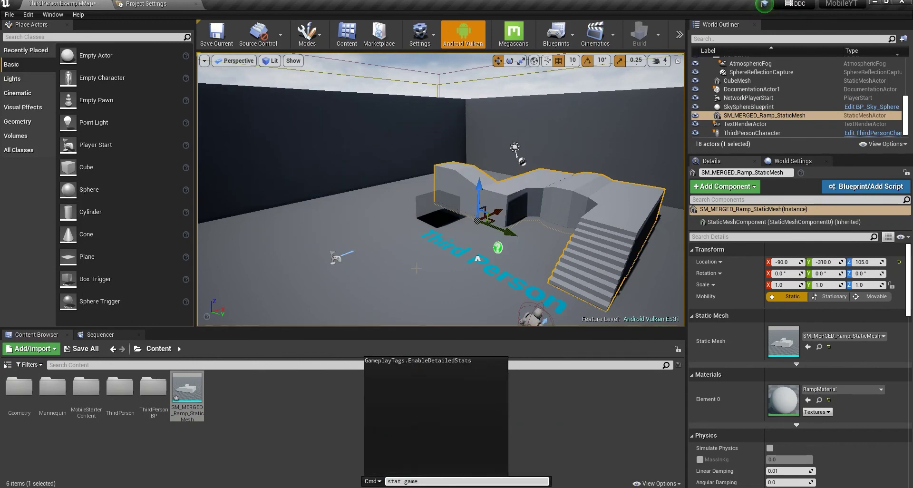
key("BackSpace")
key("BackSpace")
key("BackSpace")
key("BackSpace")
key("BackSpace")
key("BackSpace")
key("BackSpace")
key("BackSpace")
key("BackSpace")
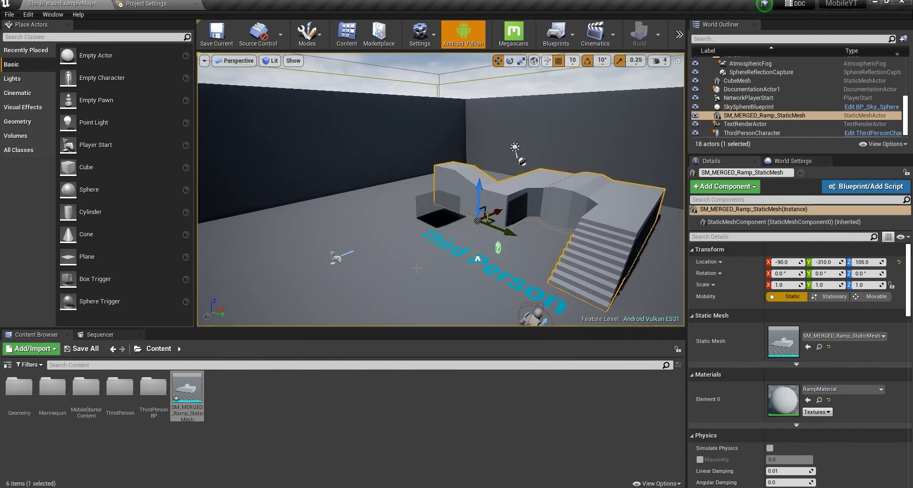
Display the game statistics again with the console command "stat game" and examine them while flying around the walkway and character.
type("stat game")
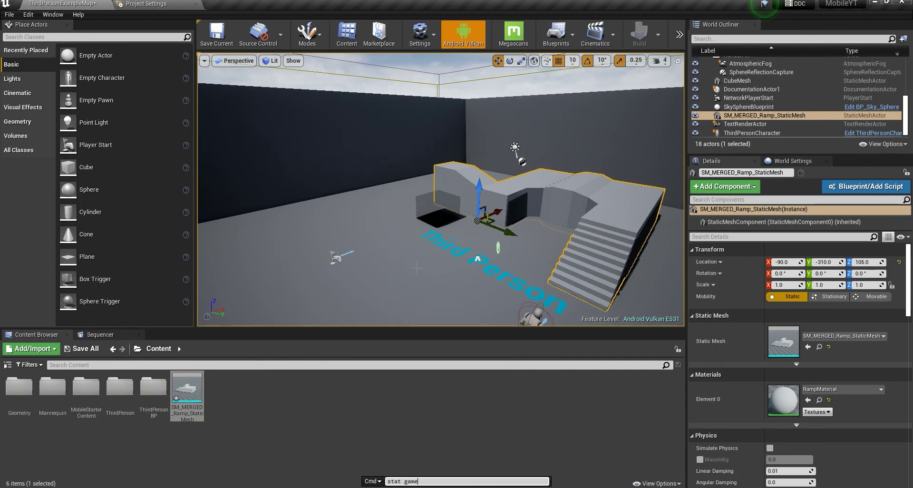
key("Return")
mouse_move(416, 267)
right_mouse_down()
mouse_move(537, 264)
mouse_move(429, 276)
right_mouse_up()
key("a")
key("w")
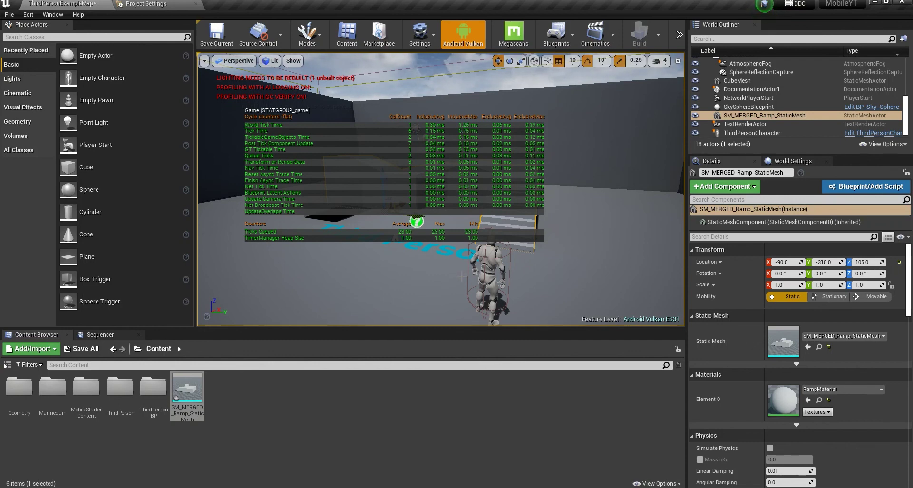
Hide the game statistics overlay by running the console command "stat game" once more.
key("grave")
type("s")
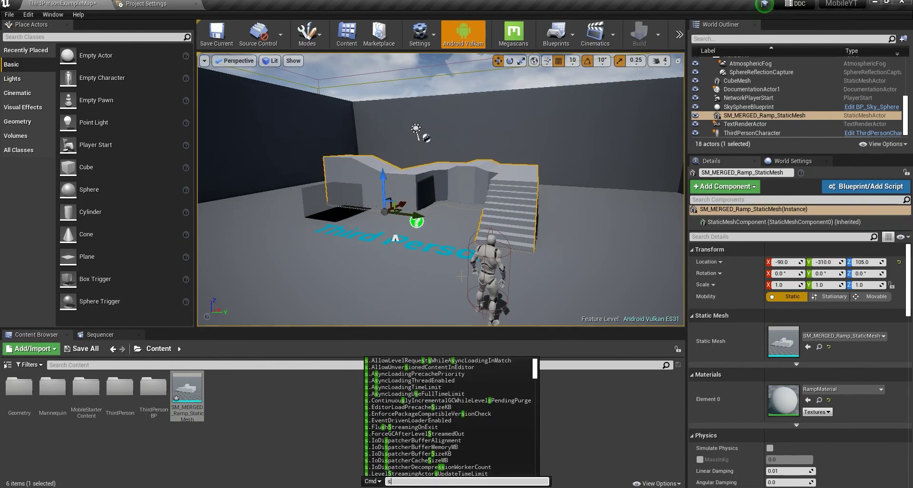
type("tat gpu")
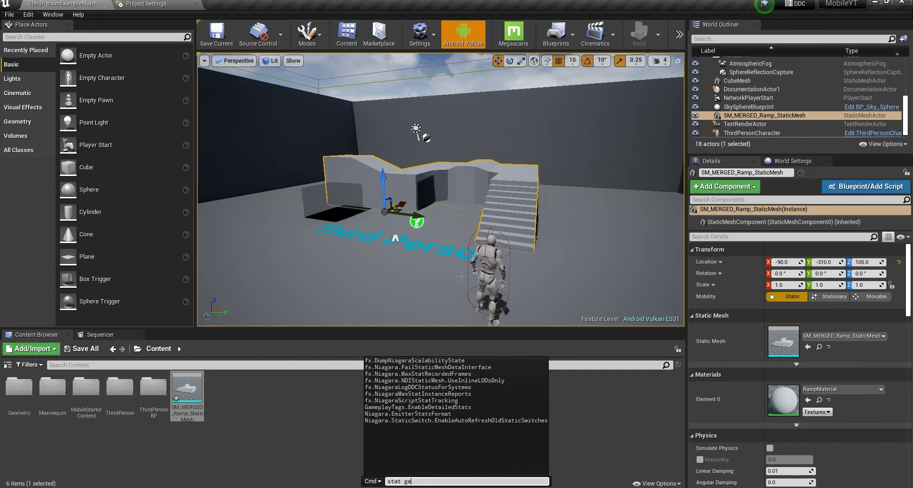
key("Return")
Display the GPU statistics with the console command "stat gpu" and examine them from another view of the level.
key("grave")
type("s")
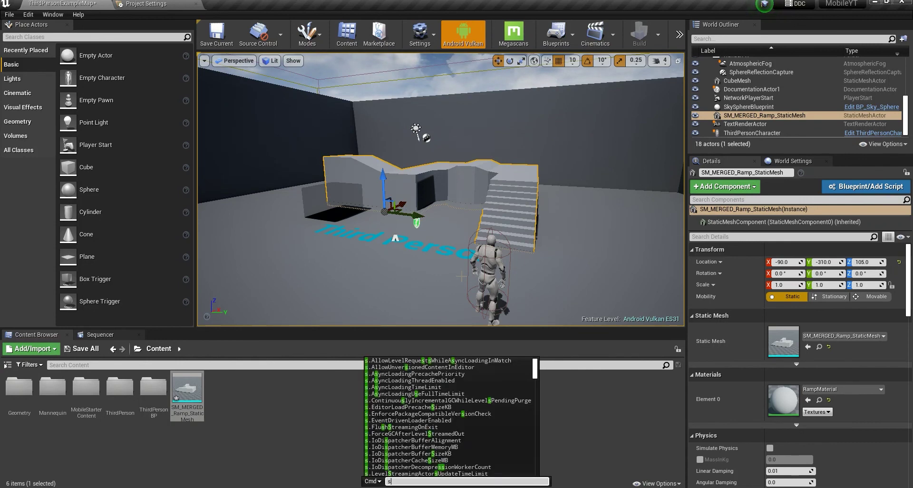
type("tat gpu")
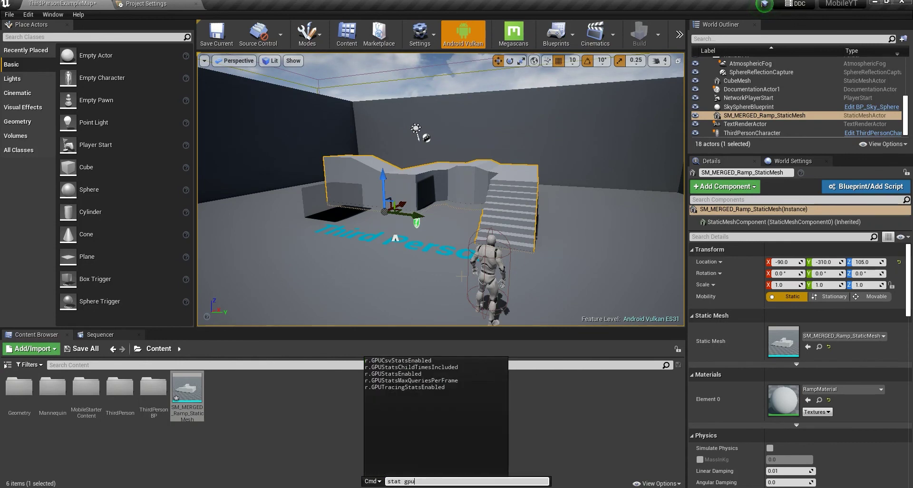
key("Return")
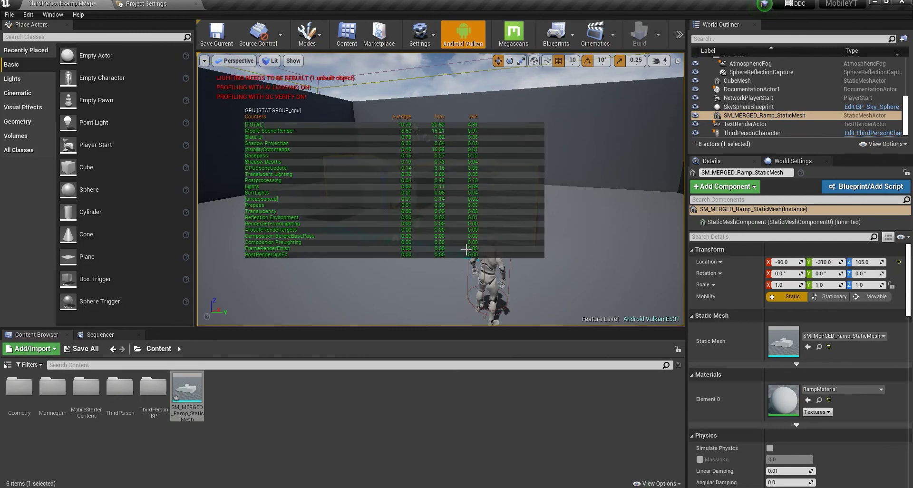
right_click_drag(459, 248, 476, 119)
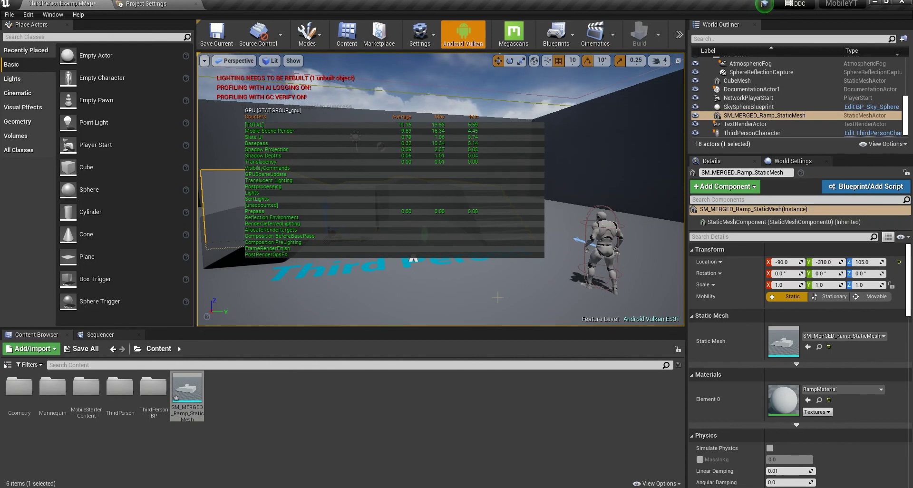
Hide the GPU statistics overlay with the console command "stat gpu".
key("grave")
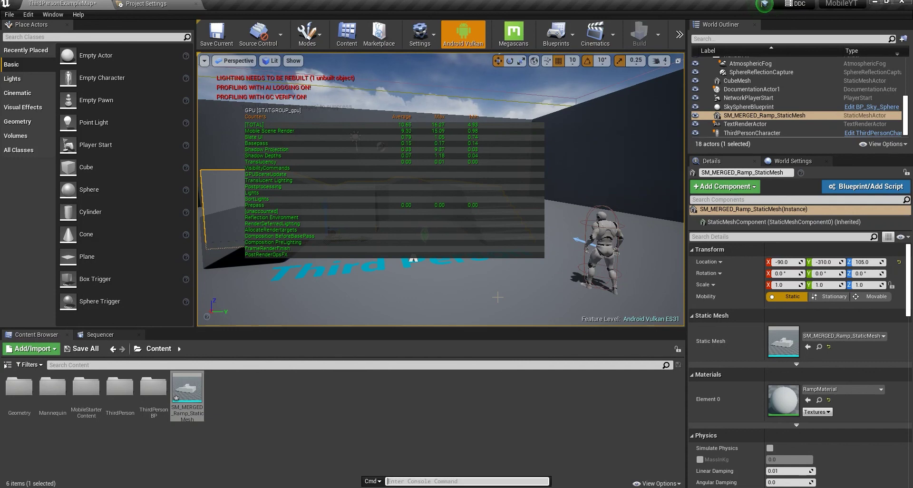
type("stat gpu")
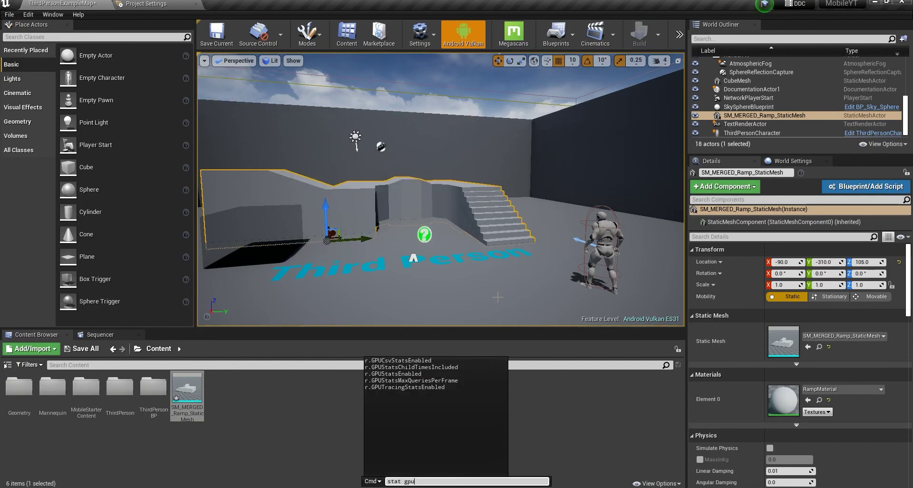
key("Return")
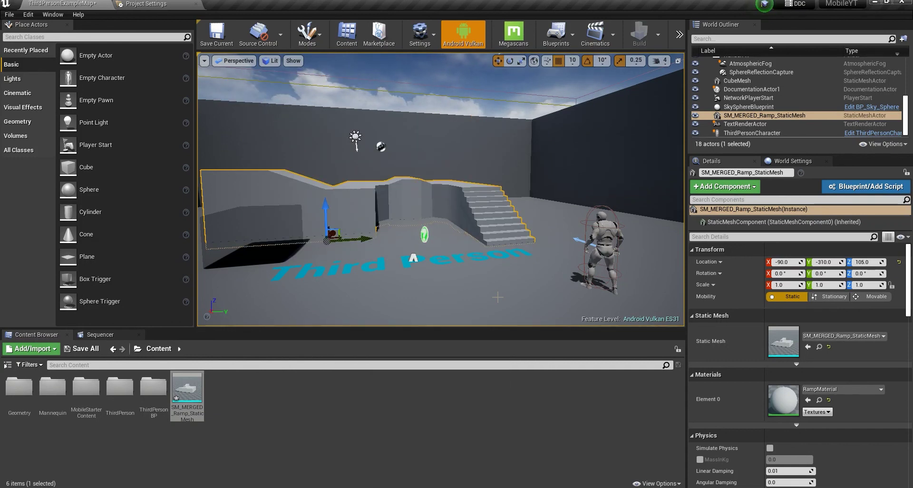